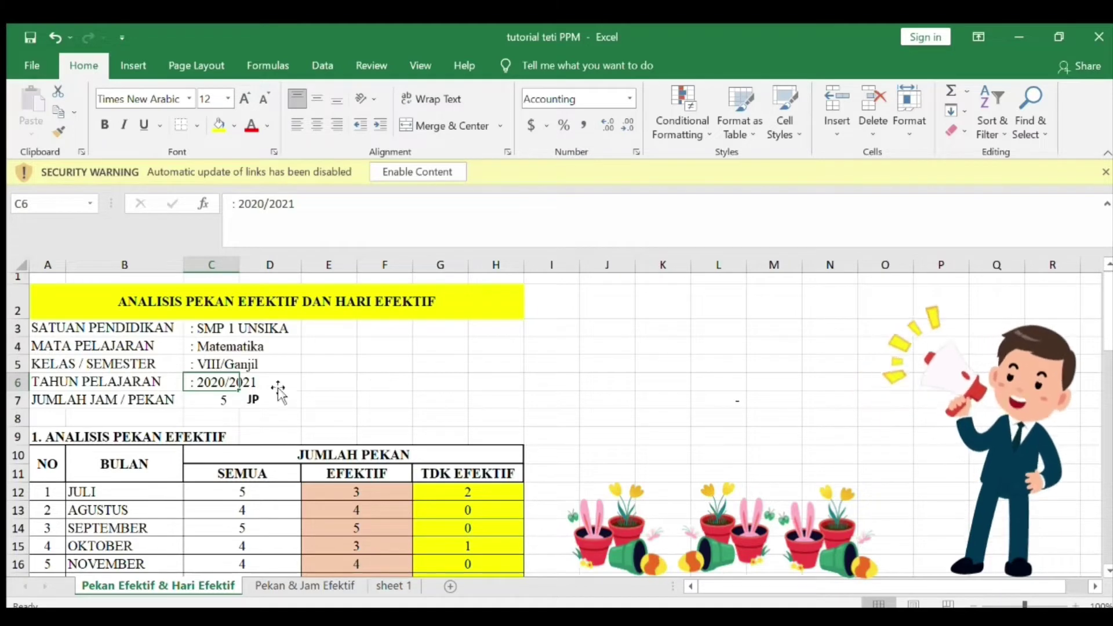
Step: Review the school details and the Analisis Pekan Efektif table, including the formulas in its JUMLAH row
click(207, 326)
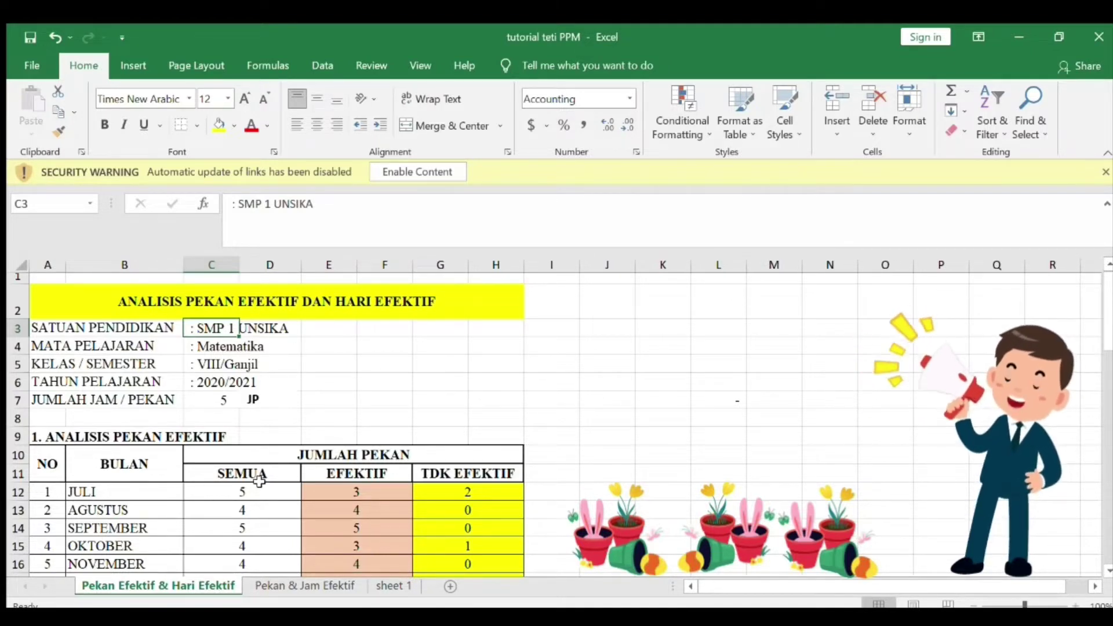
key(Down)
key(Down)
key(Down)
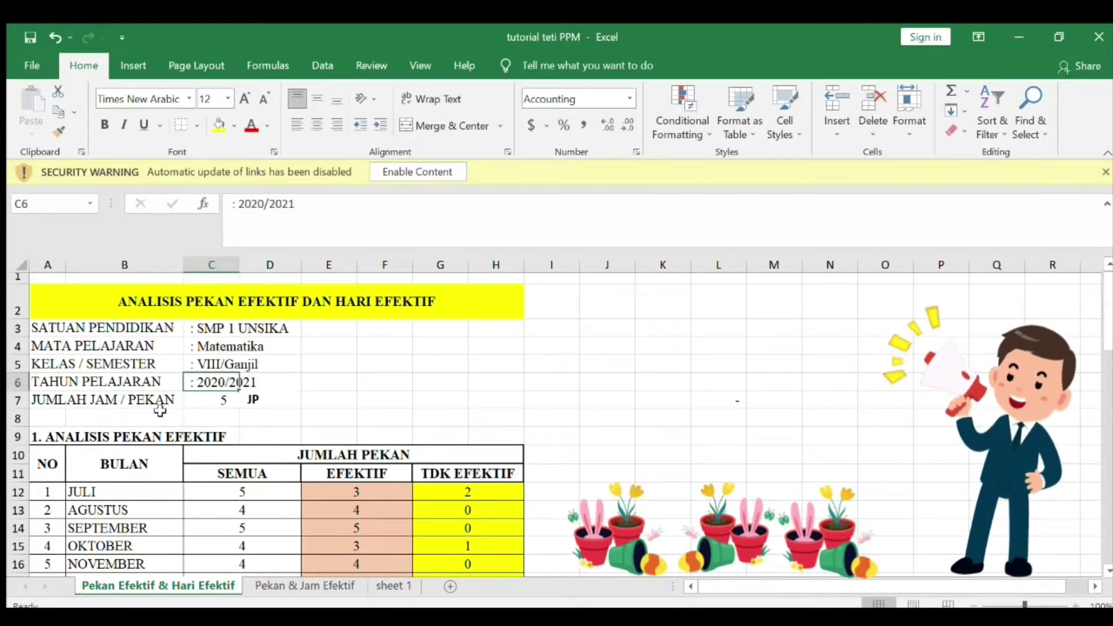
key(Down)
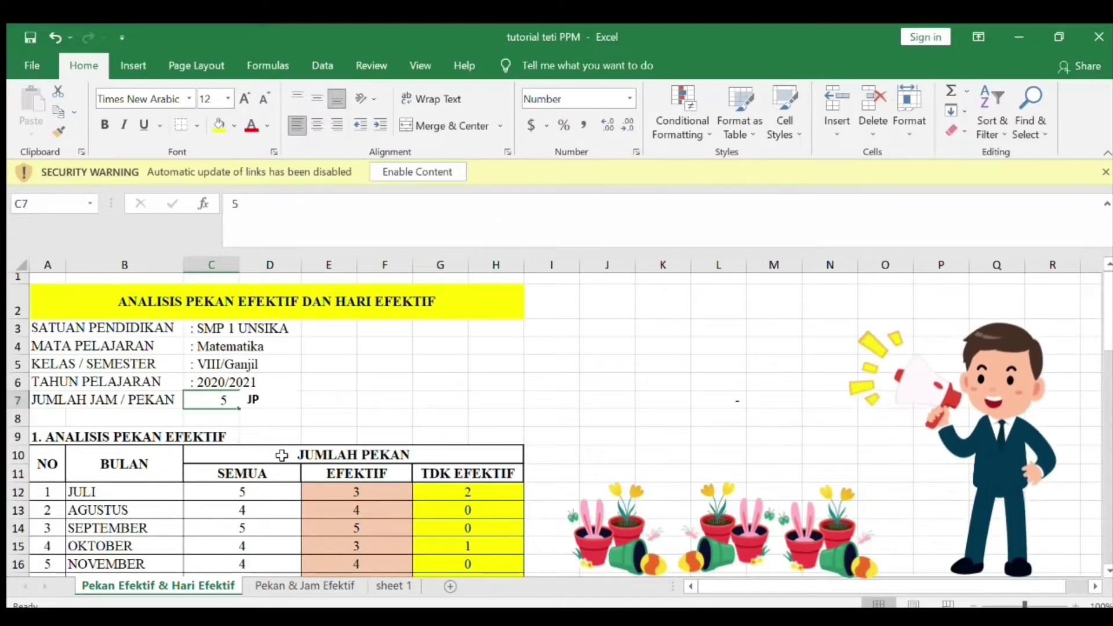
key(Down)
key(Down)
key(Down)
key(Down)
key(Down)
key(Down)
key(Down)
key(Down)
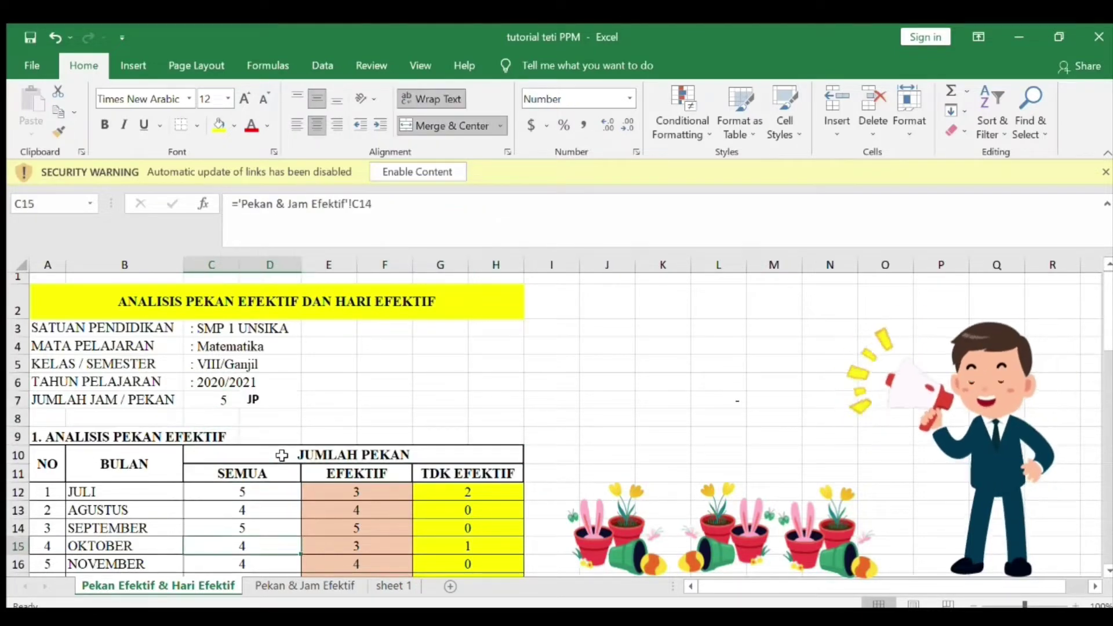
key(Down)
key(Down)
key(Down)
key(Down)
key(Down)
key(Down)
key(Down)
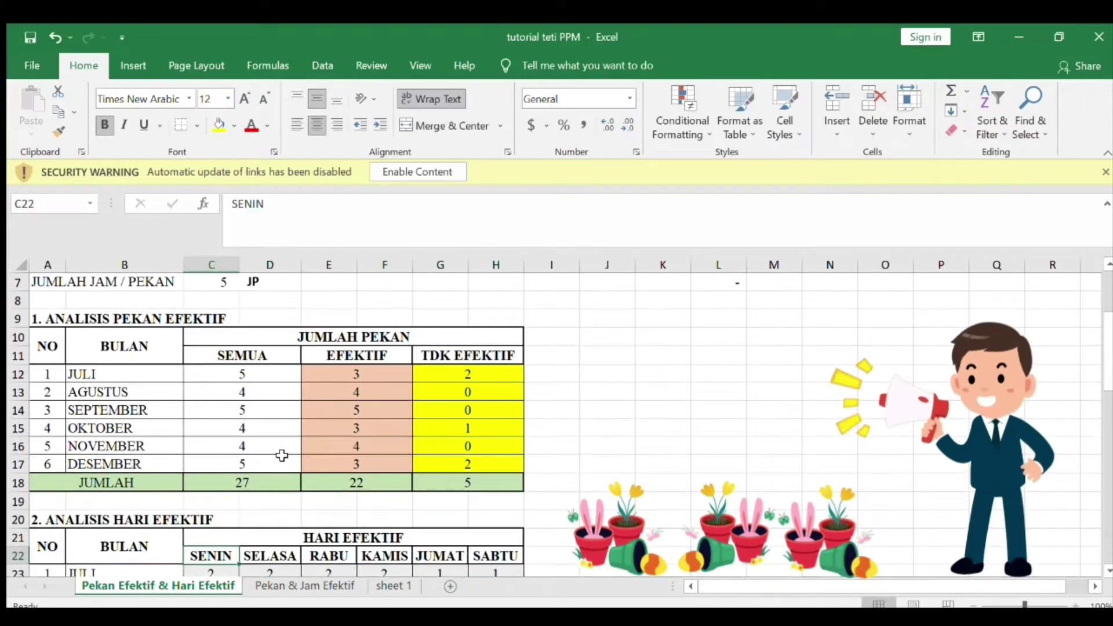
key(Down)
key(Down)
scroll(231, 462, down, 1)
click(232, 431)
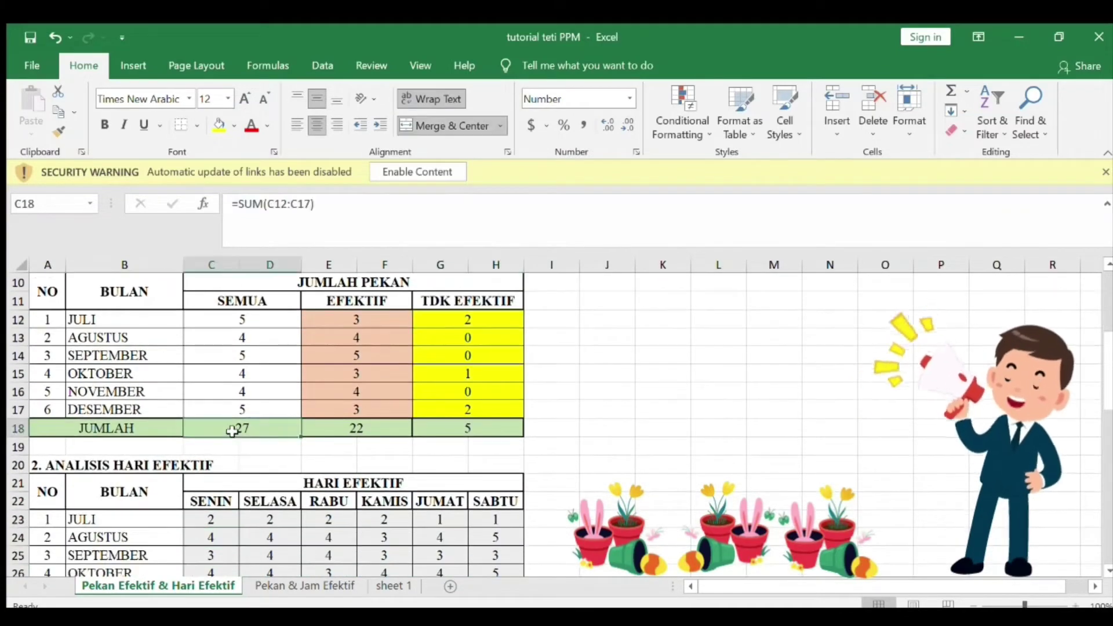
click(373, 433)
click(475, 432)
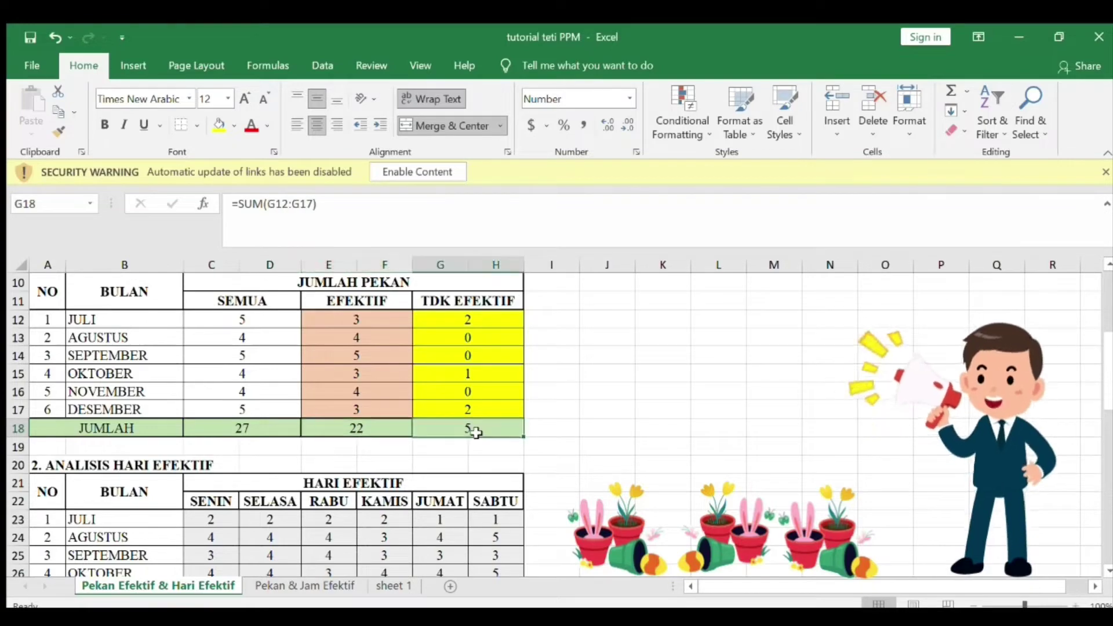
Step: Examine the Analisis Hari Efektif table with its monthly weekday values from Senin to Sabtu
key(Down)
key(Down)
key(Down)
key(Down)
key(Down)
key(Down)
key(Down)
key(Down)
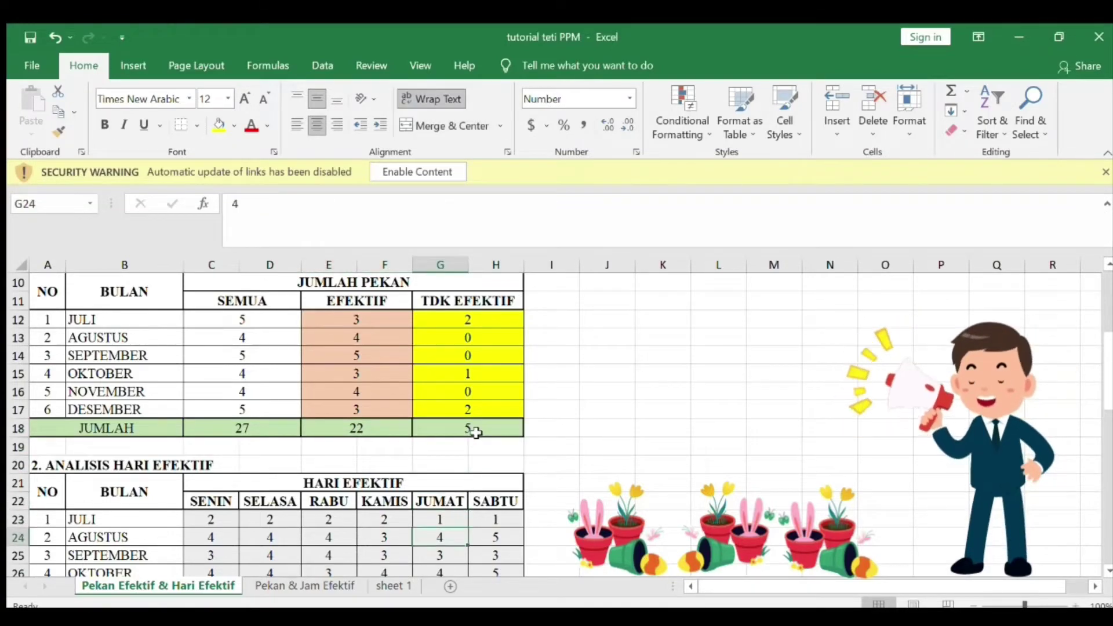
key(Down)
key(Down)
key(Down)
key(Down)
key(Down)
key(Down)
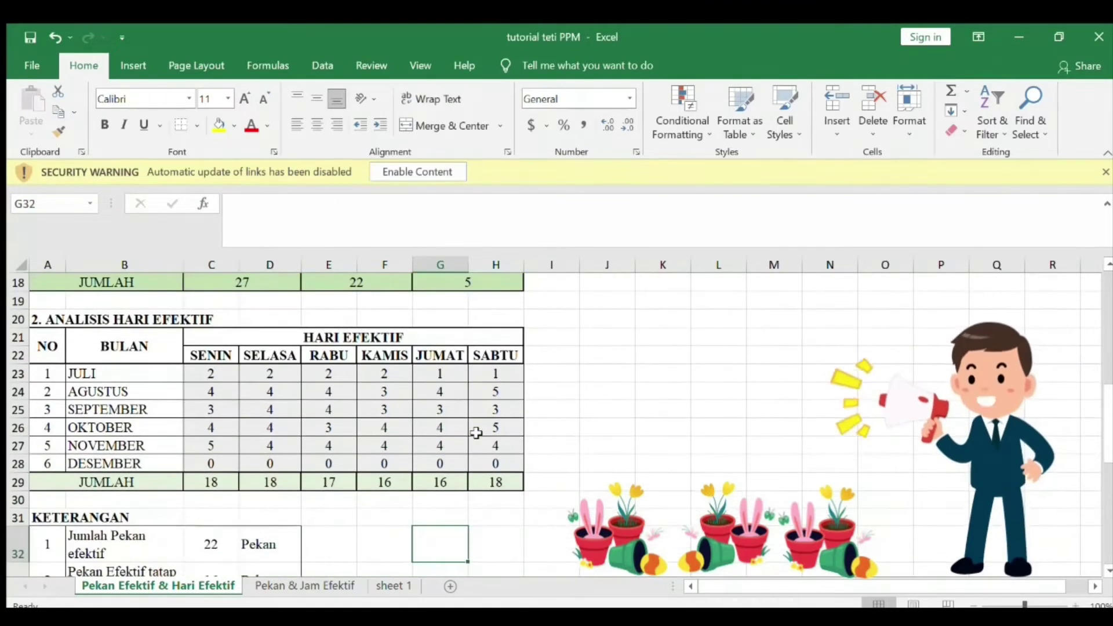
Step: Review the Keterangan table through to the Banyak Jam Efektif Tatap Muka value in C38
key(Down)
key(Down)
key(Down)
key(Down)
key(Down)
key(Down)
key(Down)
key(Down)
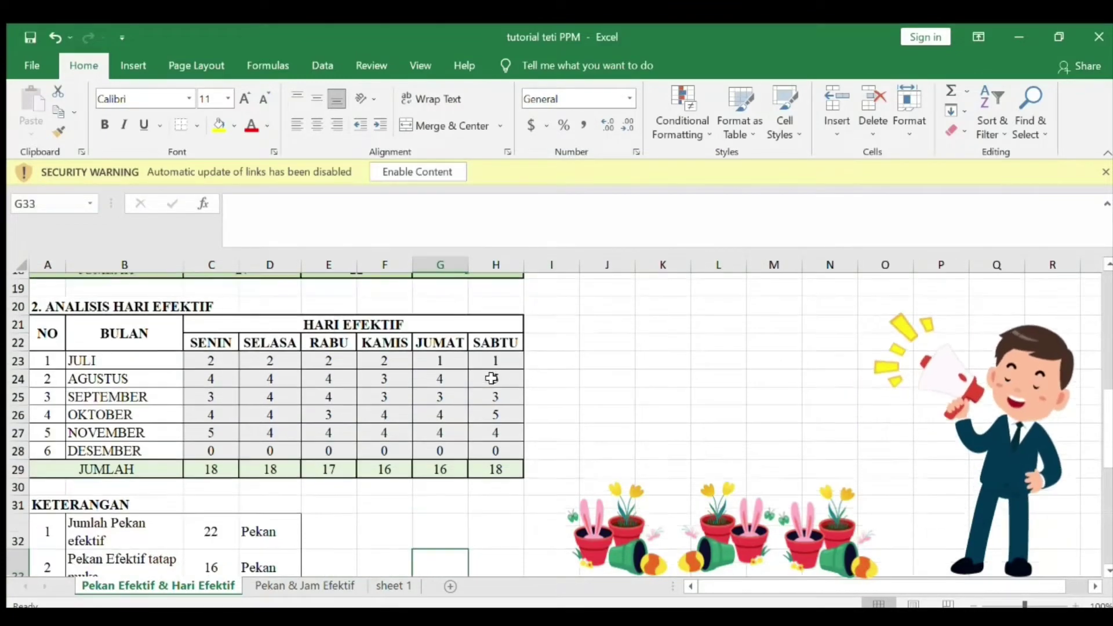
key(Down)
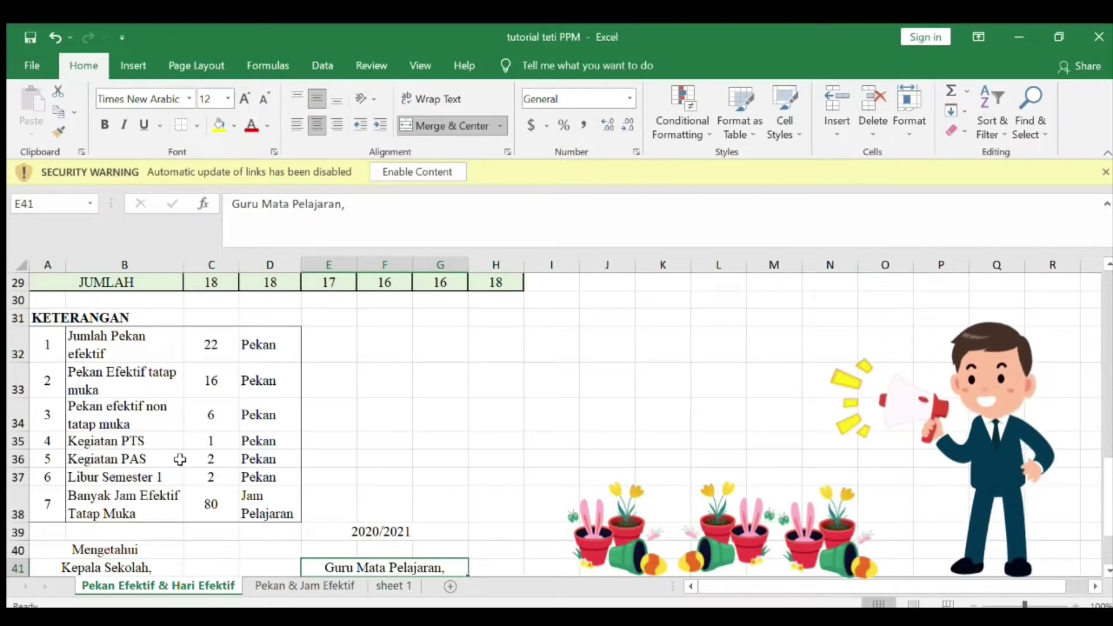
click(210, 505)
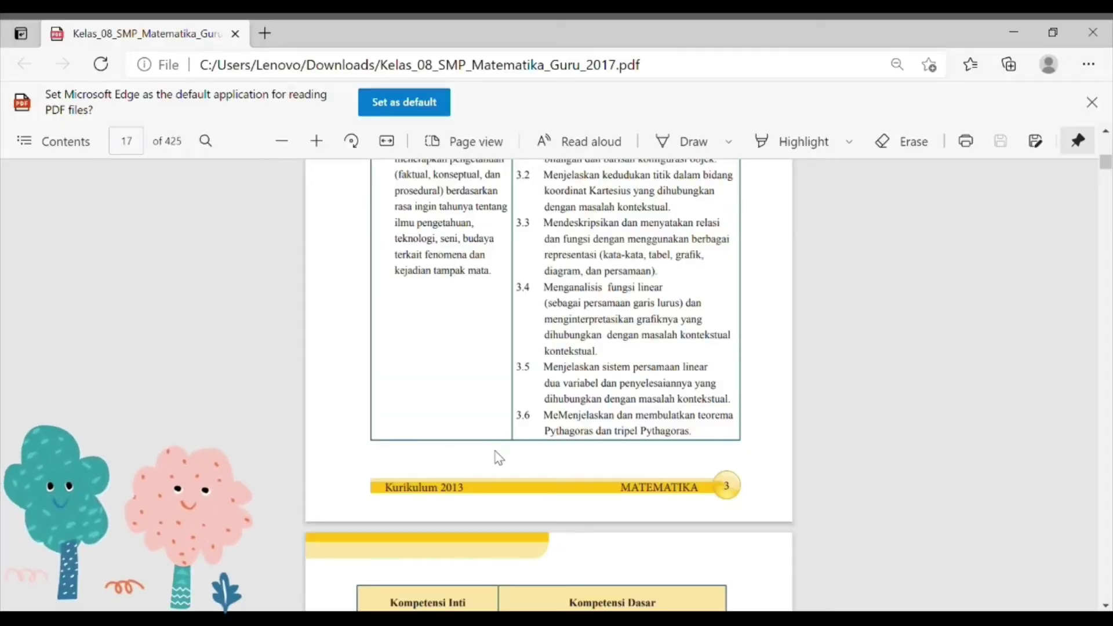
Step: Read the Kelas VIII table of Kompetensi Inti and Kompetensi Dasar in the Kelas_08_SMP_Matematika_Guru_2017 PDF
scroll(499, 458, up, 3)
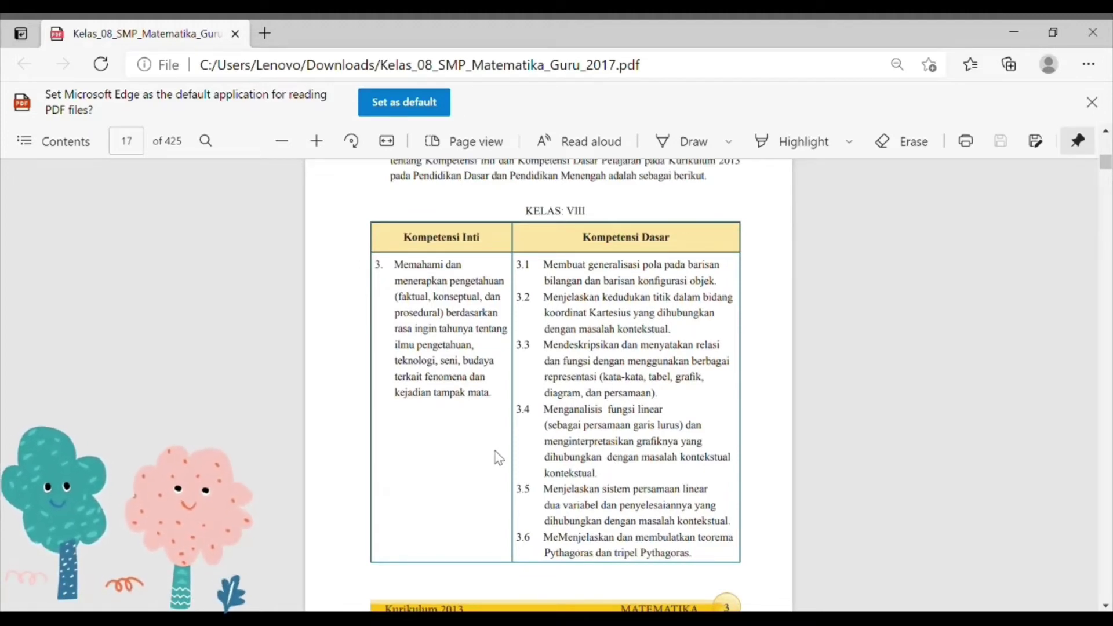
scroll(499, 458, down, 3)
scroll(499, 458, up, 3)
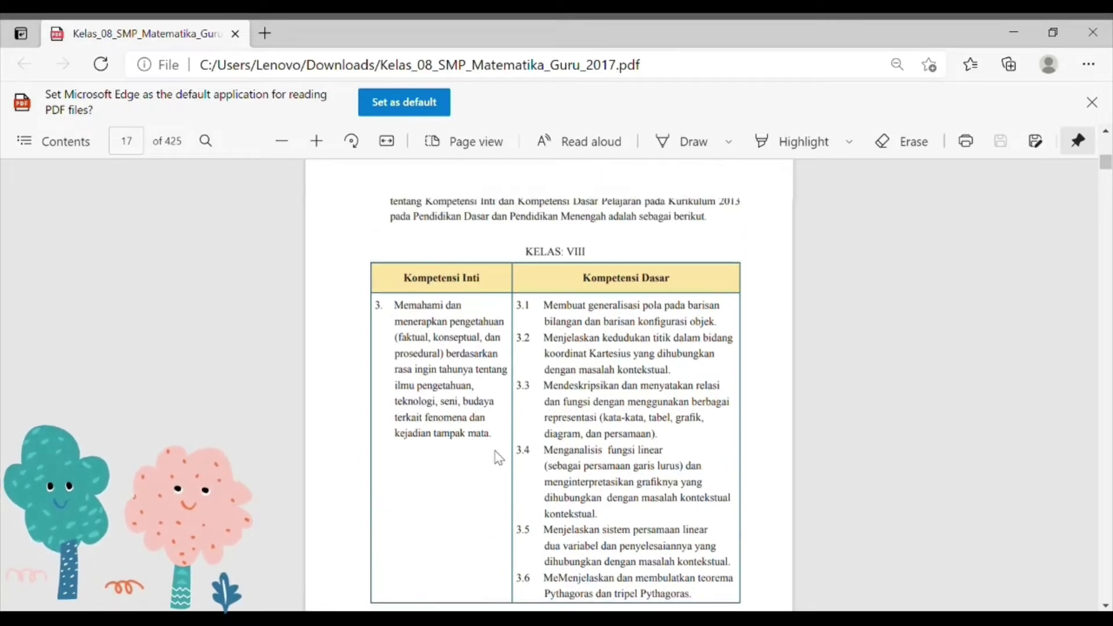
scroll(499, 458, up, 1)
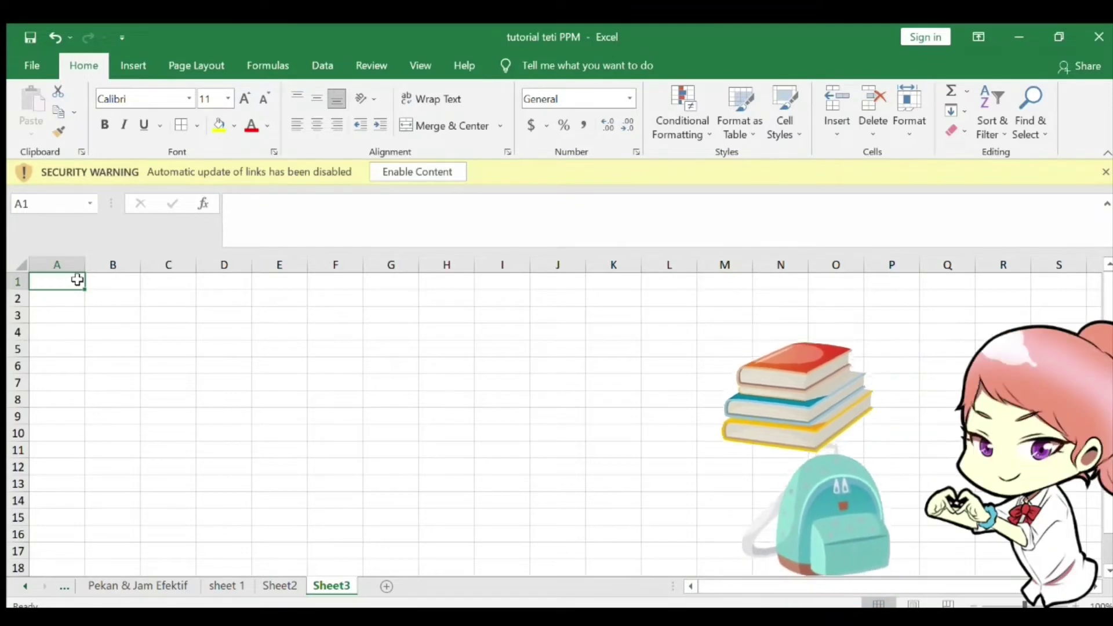
Step: Enter the titles "PROGAM TAHUNAN" in A1 and "SMP 1 UNSIKA" in A2 of Sheet3
text(P)
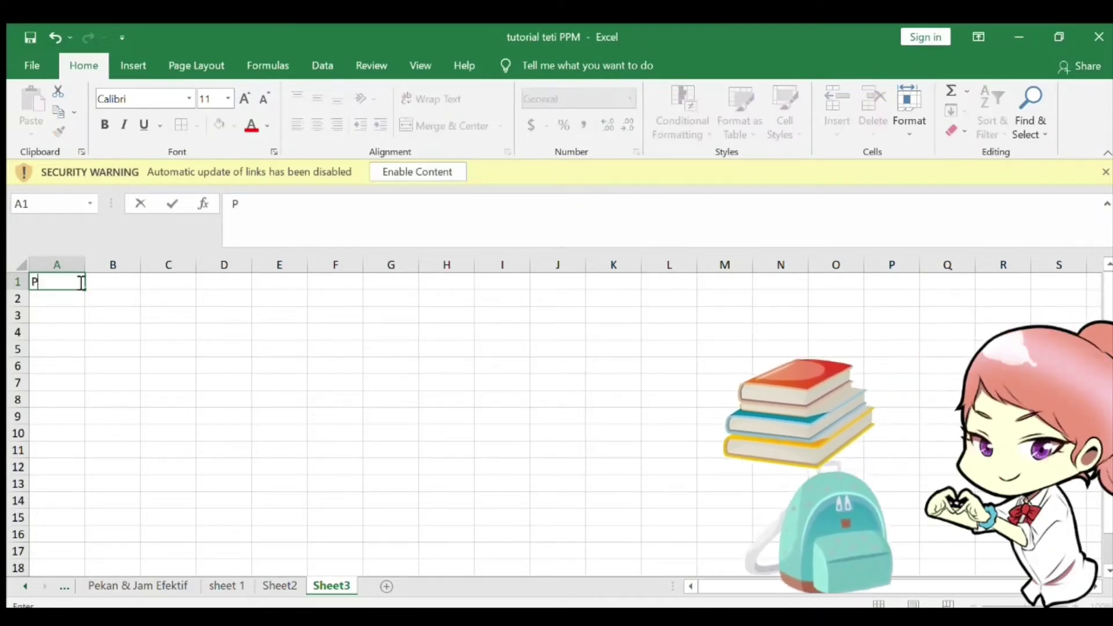
text(ROGAM)
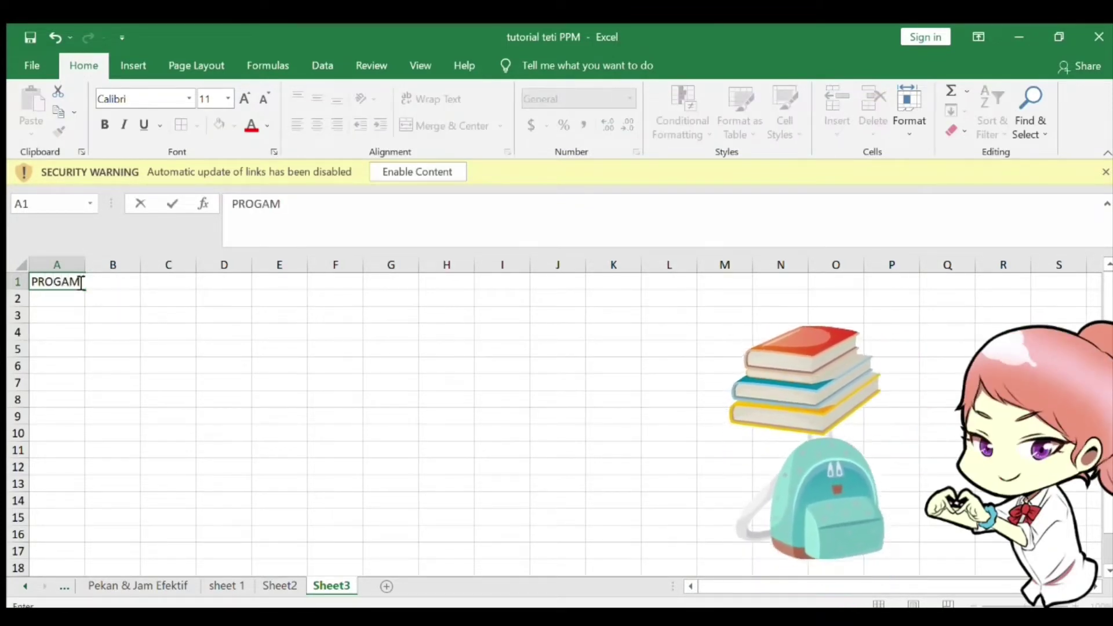
text( TAHUNAN)
key(Return)
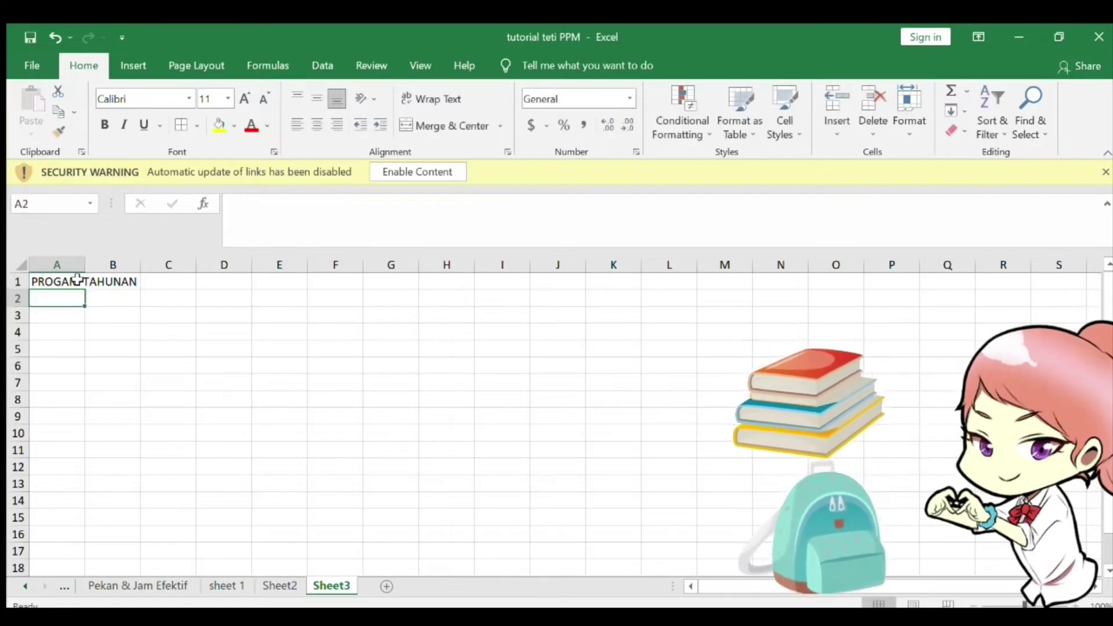
text(SMP 1 U)
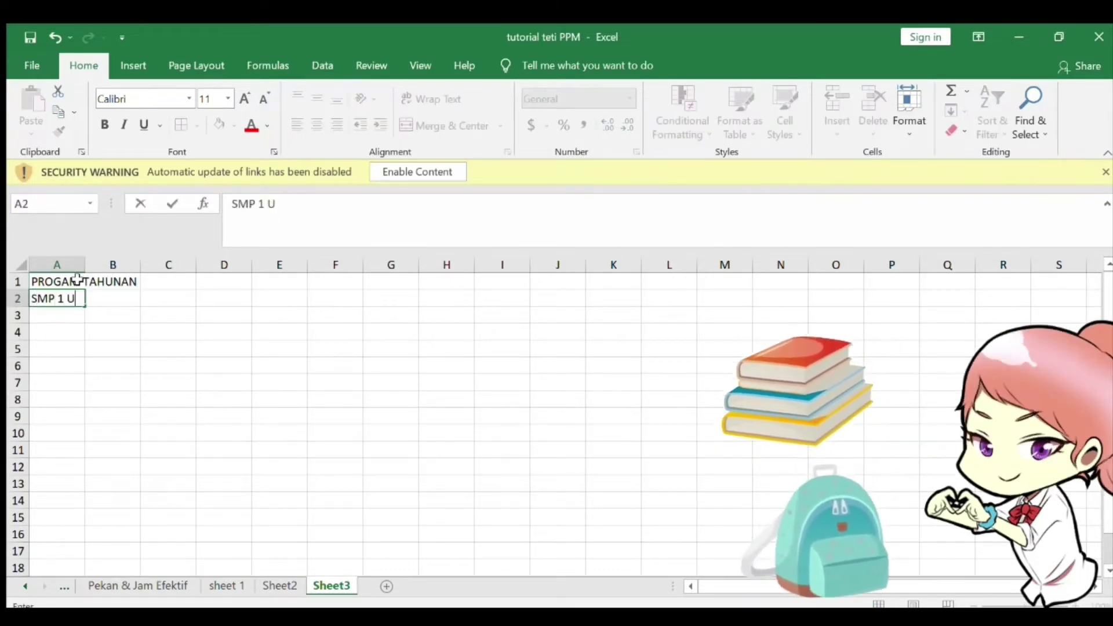
text(NSUIIKA)
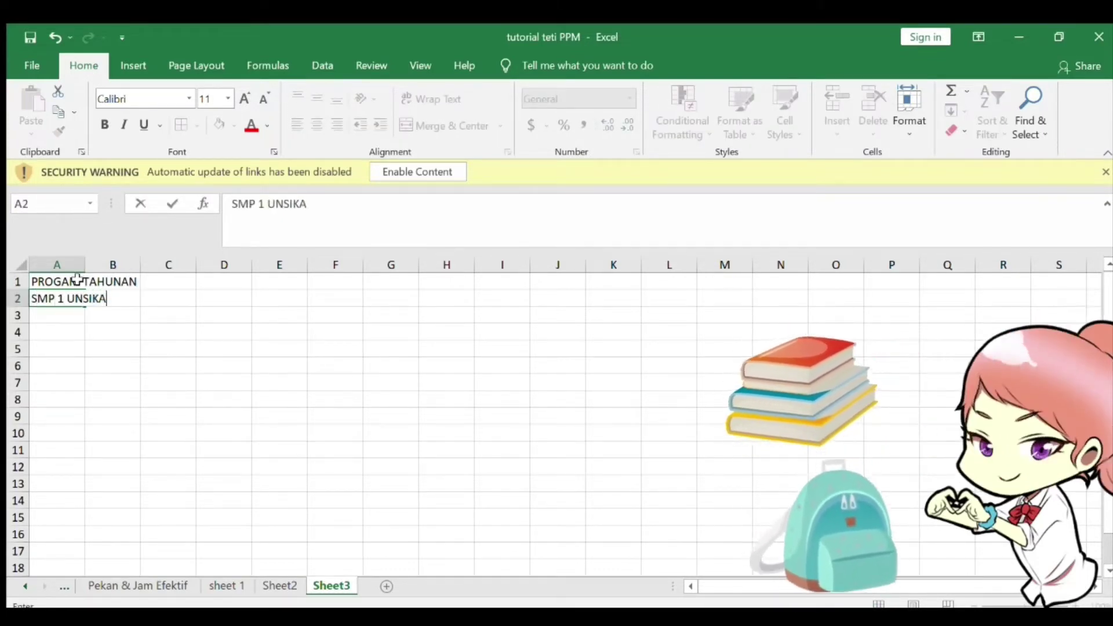
key(Return)
Step: Enter the labels "Nama Pelajaran", "Kelas" and "Tahun Pelajaran" in cells A3 to A5
text(Na)
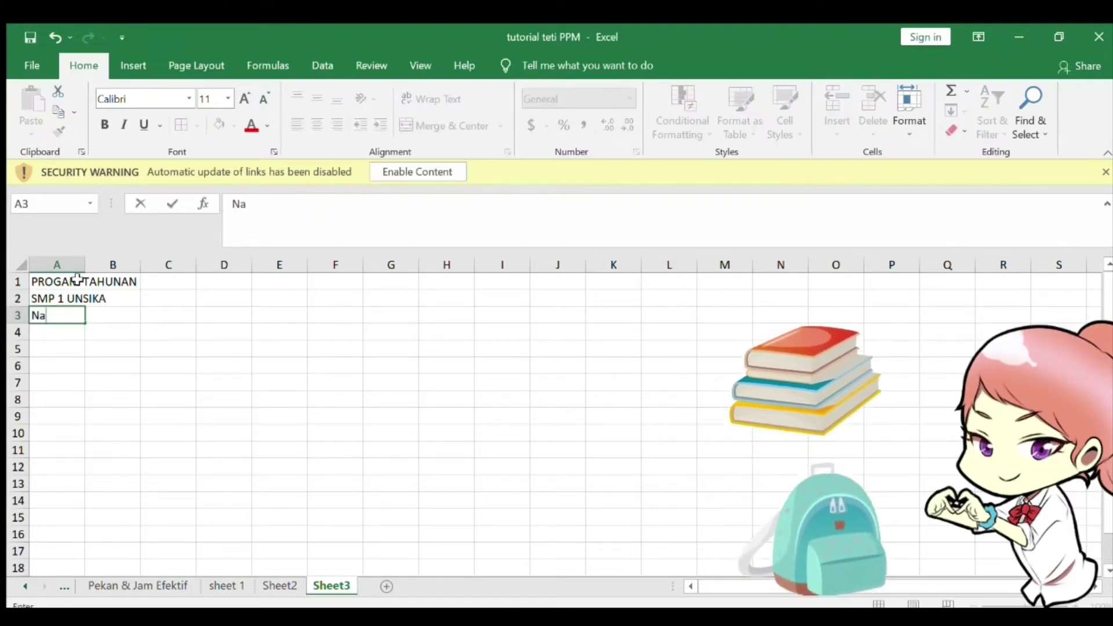
text(ma Pelajaran)
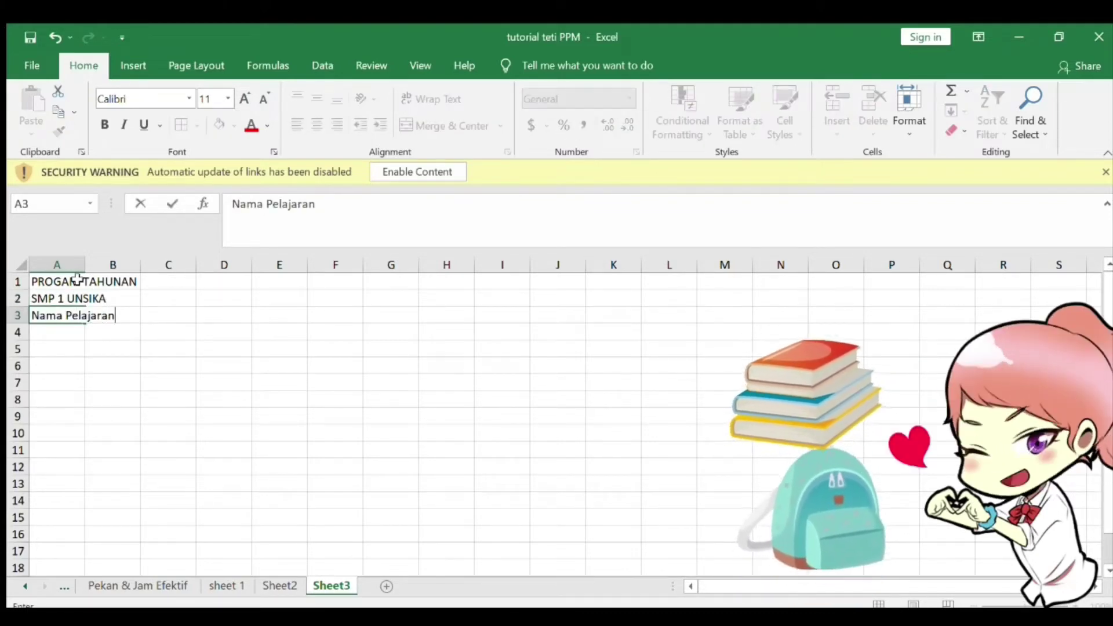
key(Return)
text(Ke)
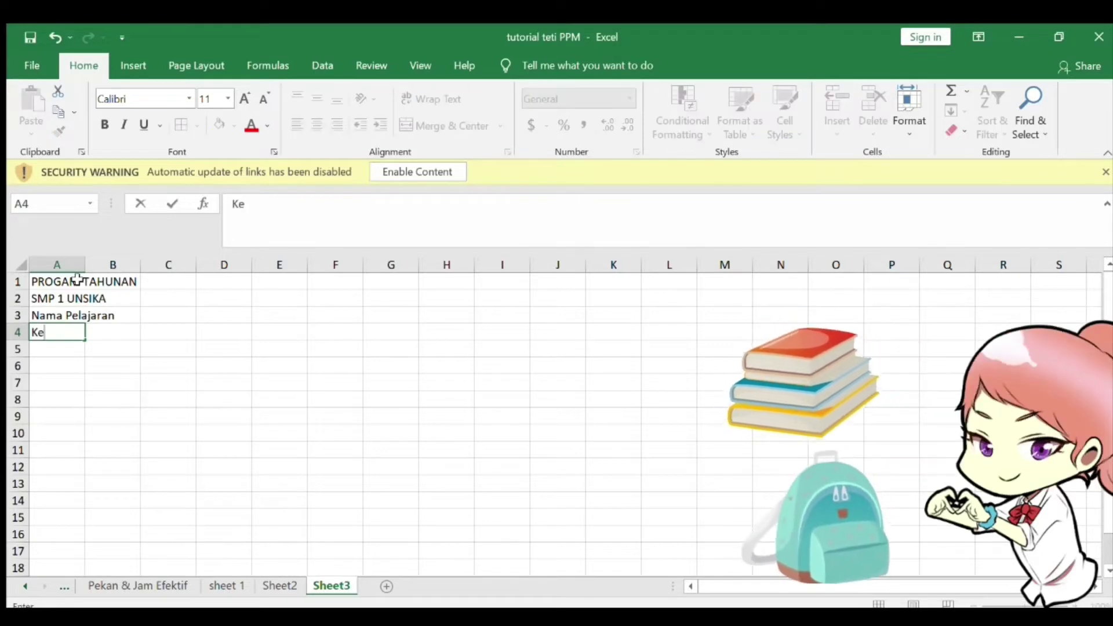
text(las)
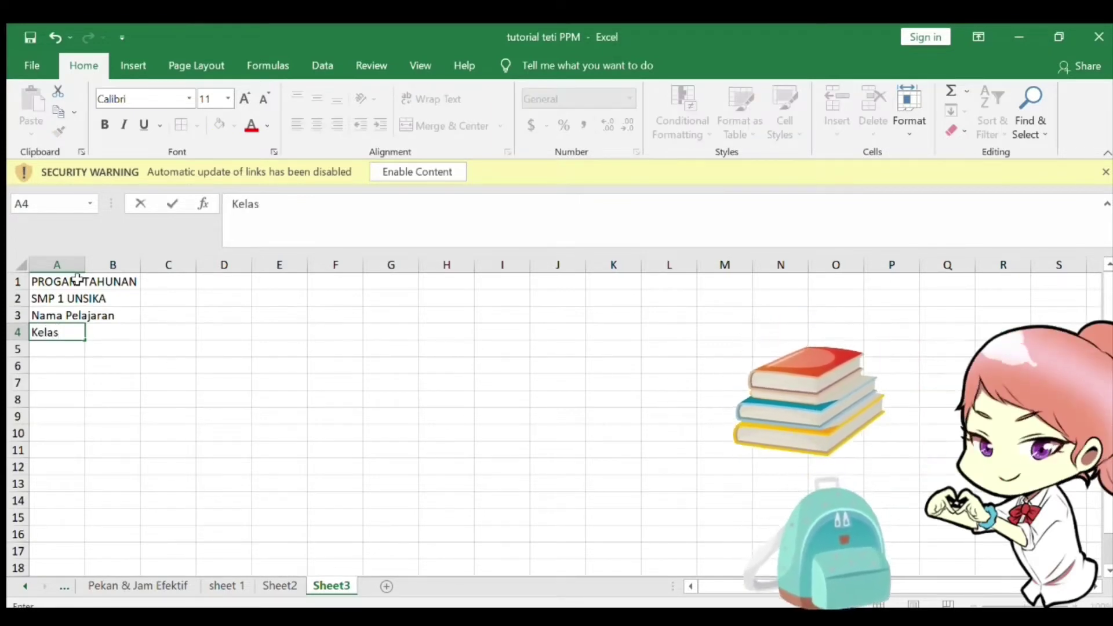
key(Return)
text(Tahun )
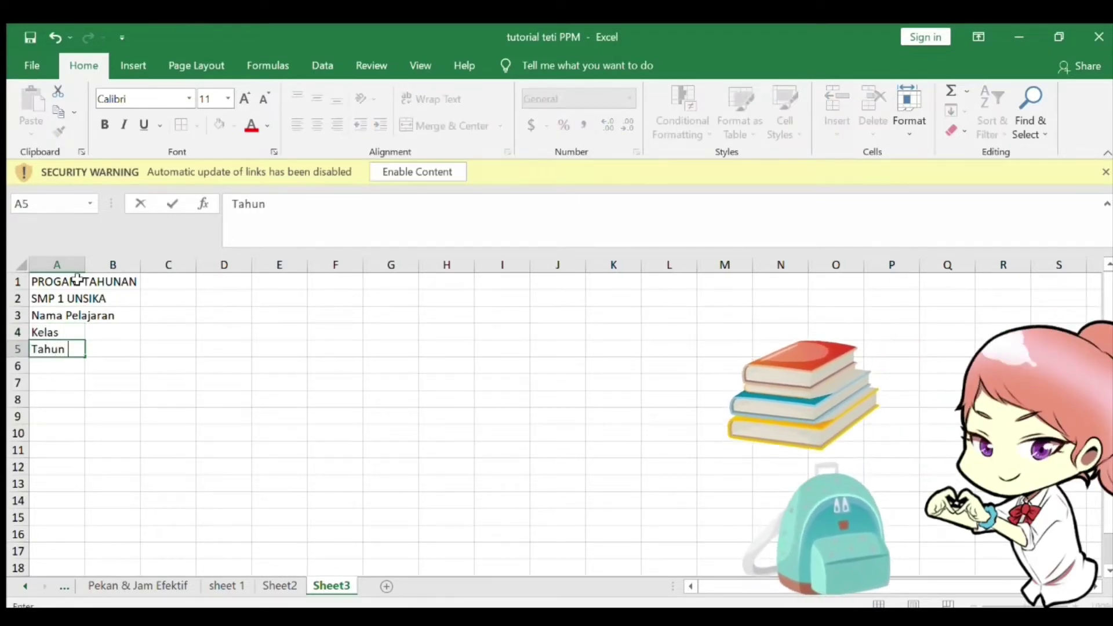
text(Pelajaran)
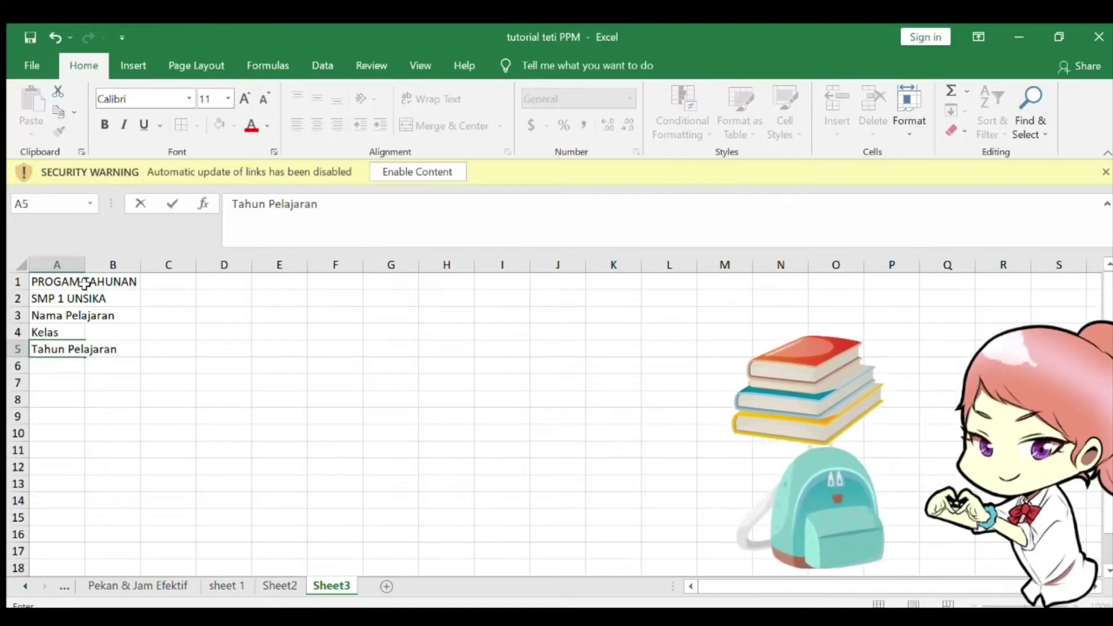
click(145, 313)
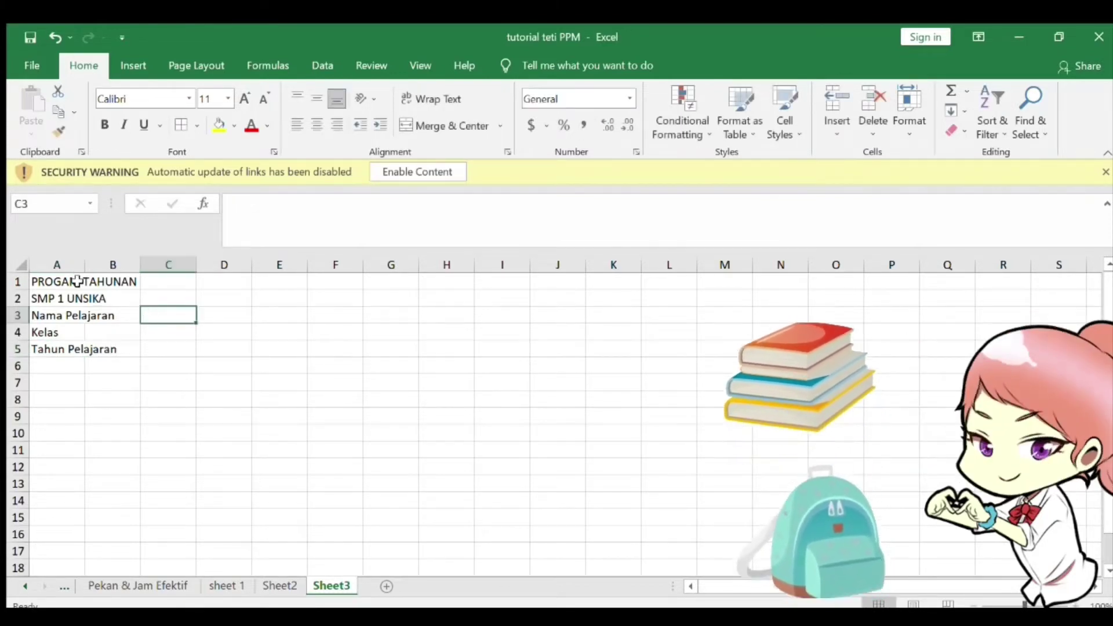
Step: Merge and center each of the two title rows across columns A to F and fill them yellow
drag(82, 281, 350, 282)
click(404, 129)
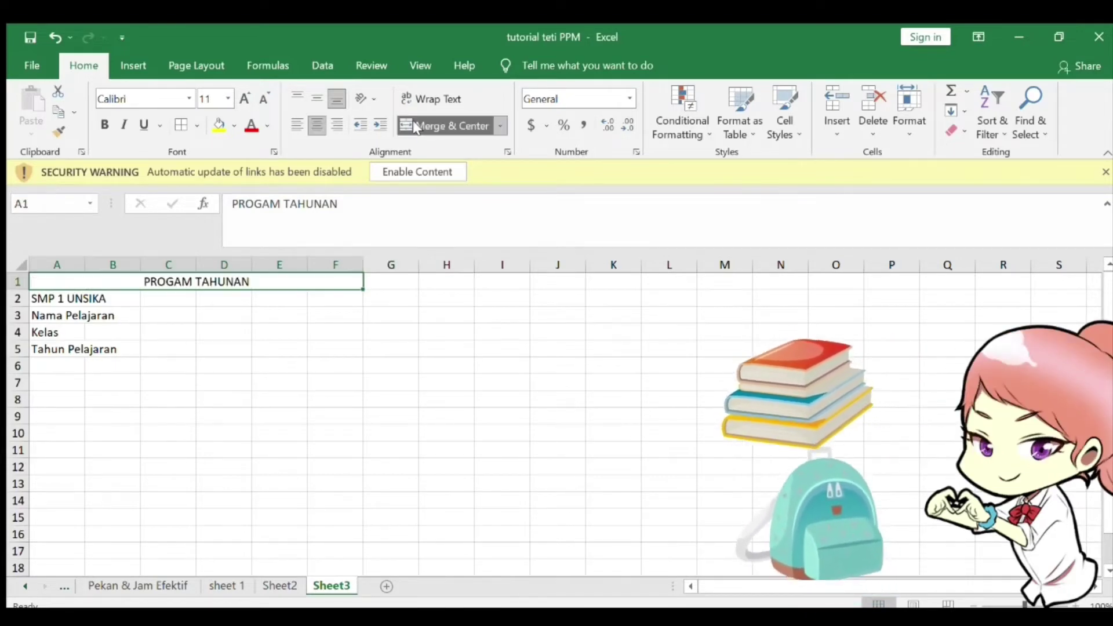
drag(81, 298, 347, 297)
click(413, 128)
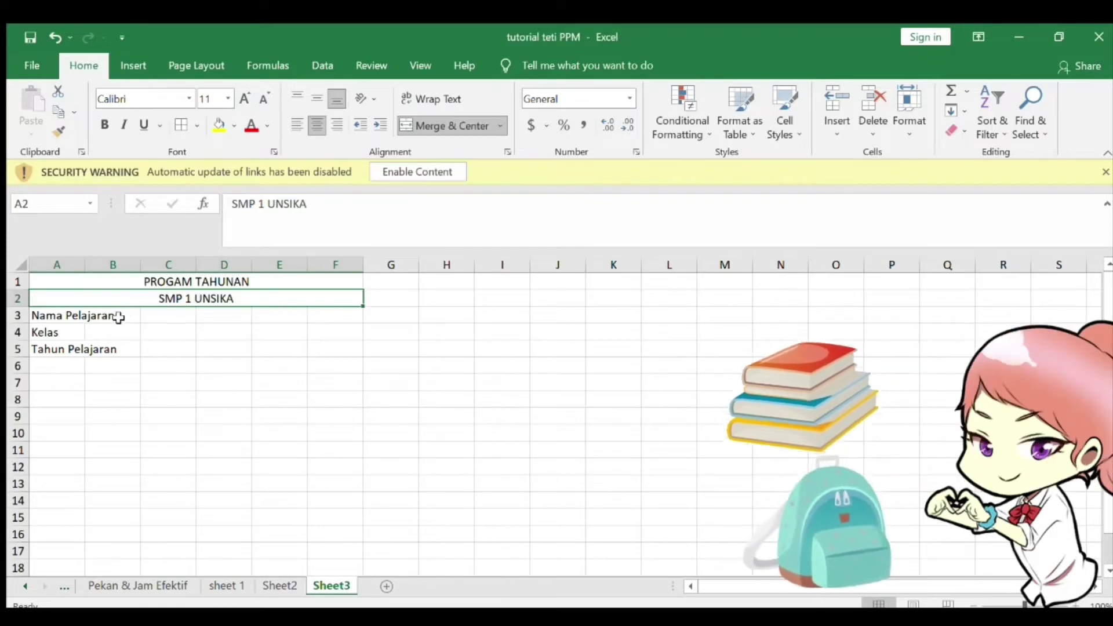
drag(104, 280, 133, 297)
click(219, 125)
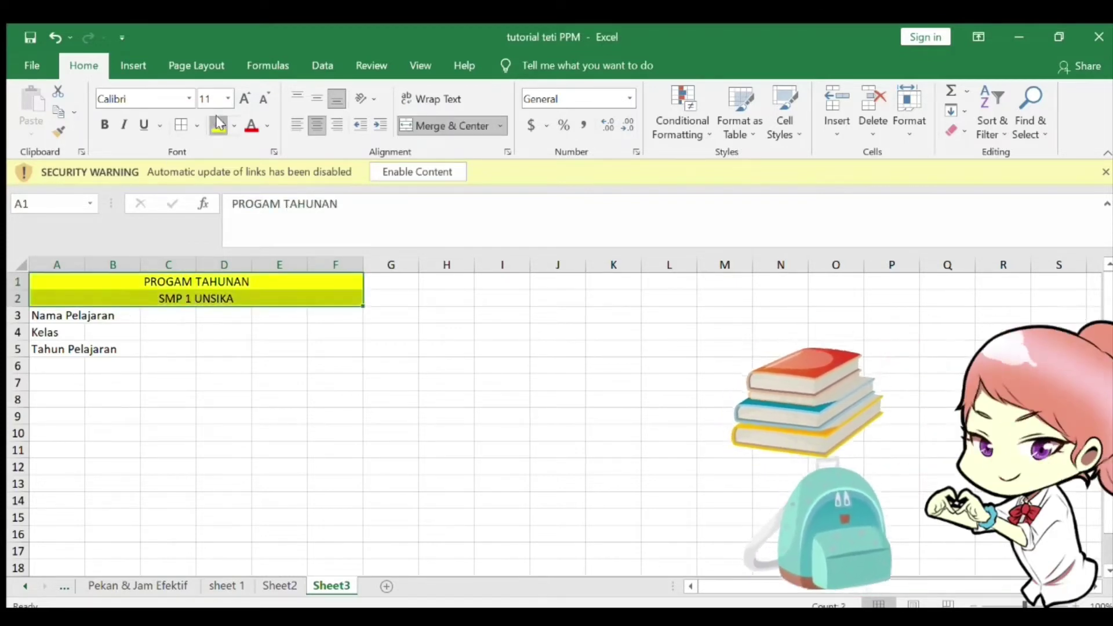
Step: Enter ": Matematika" in C3 as the value for Nama Pelajaran
click(64, 316)
click(168, 319)
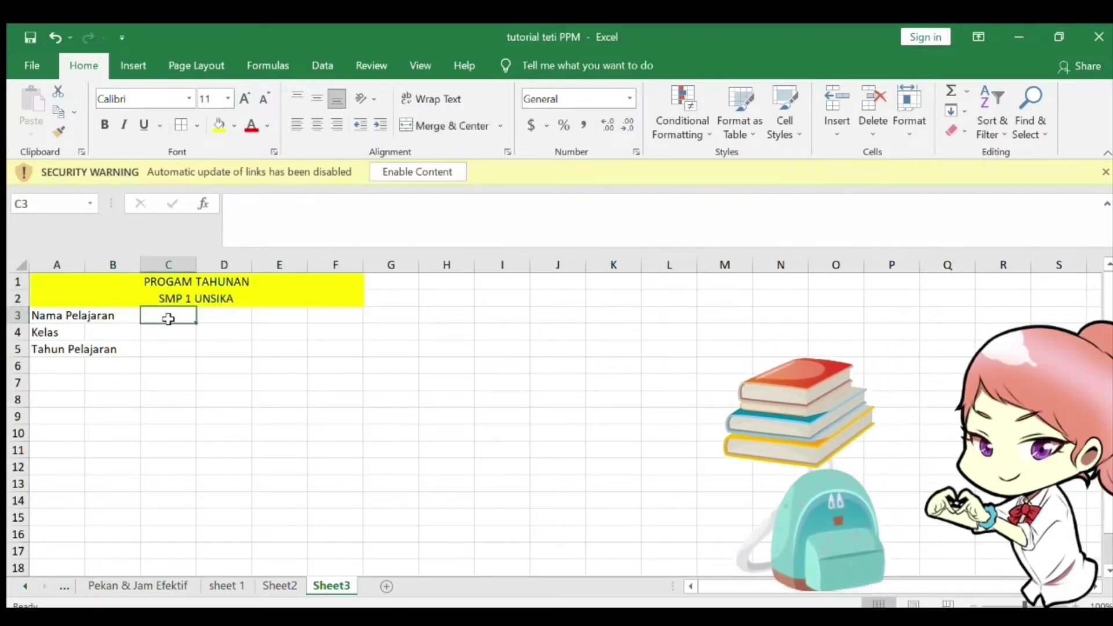
text(: Mat)
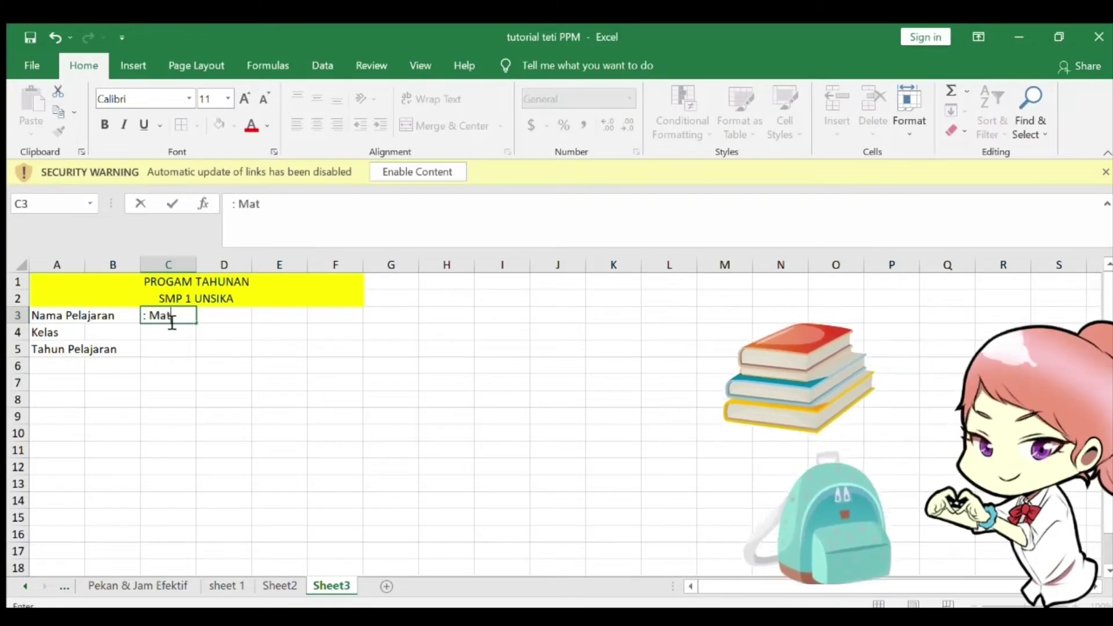
text(eratika)
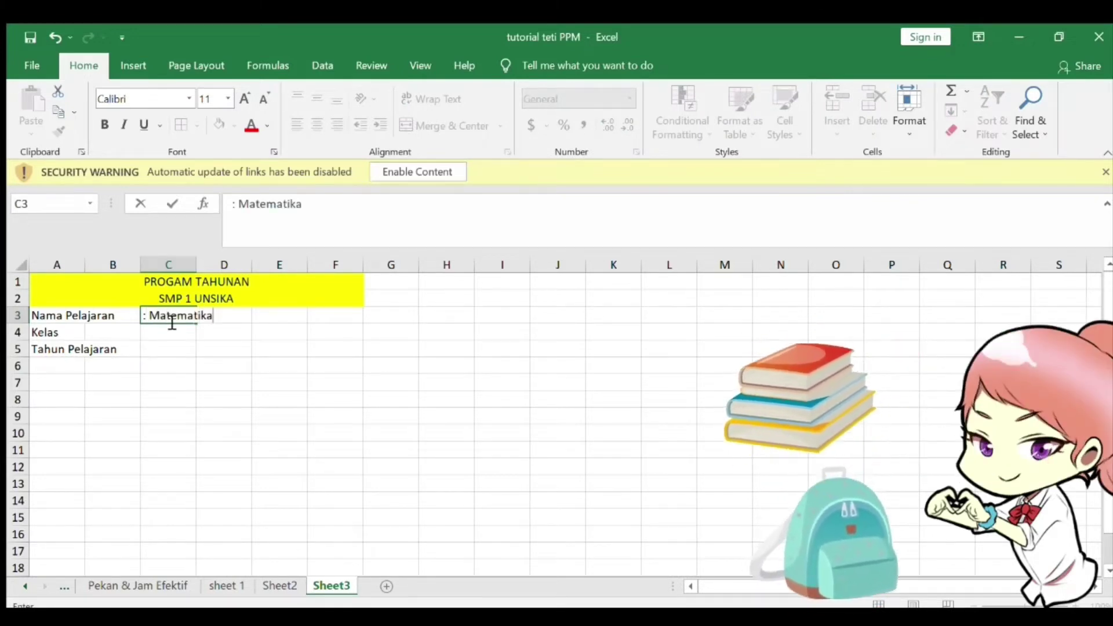
Step: Enter ": VIII (Delapan)" in C4 as the Kelas value and ": 2020/2021" in C5 as the Tahun Pelajaran value
click(157, 334)
text(:)
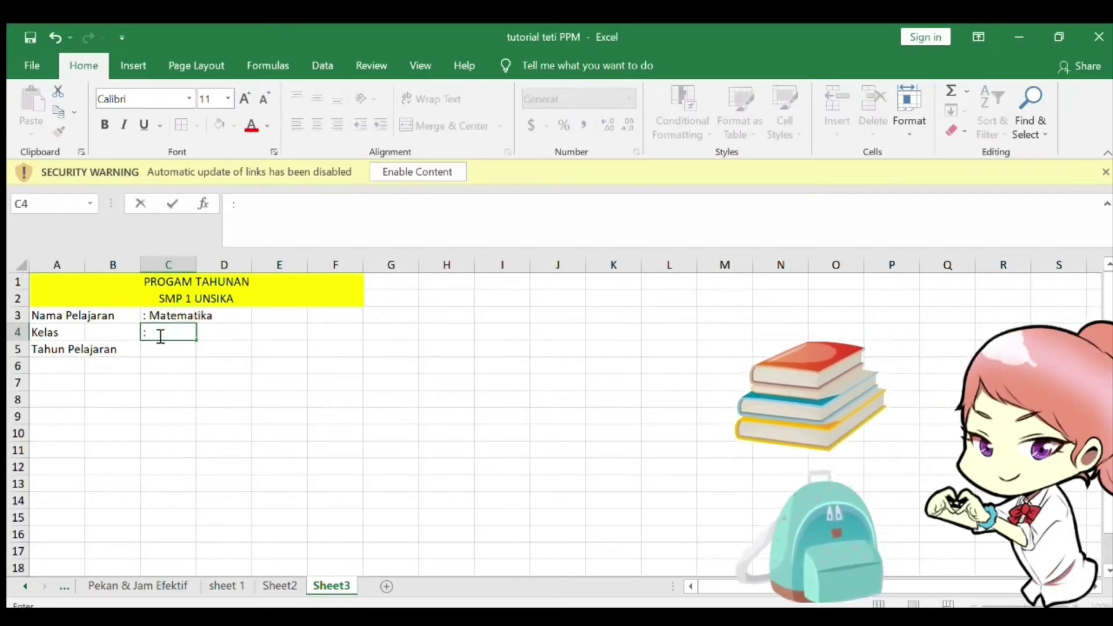
text( VIII (D)
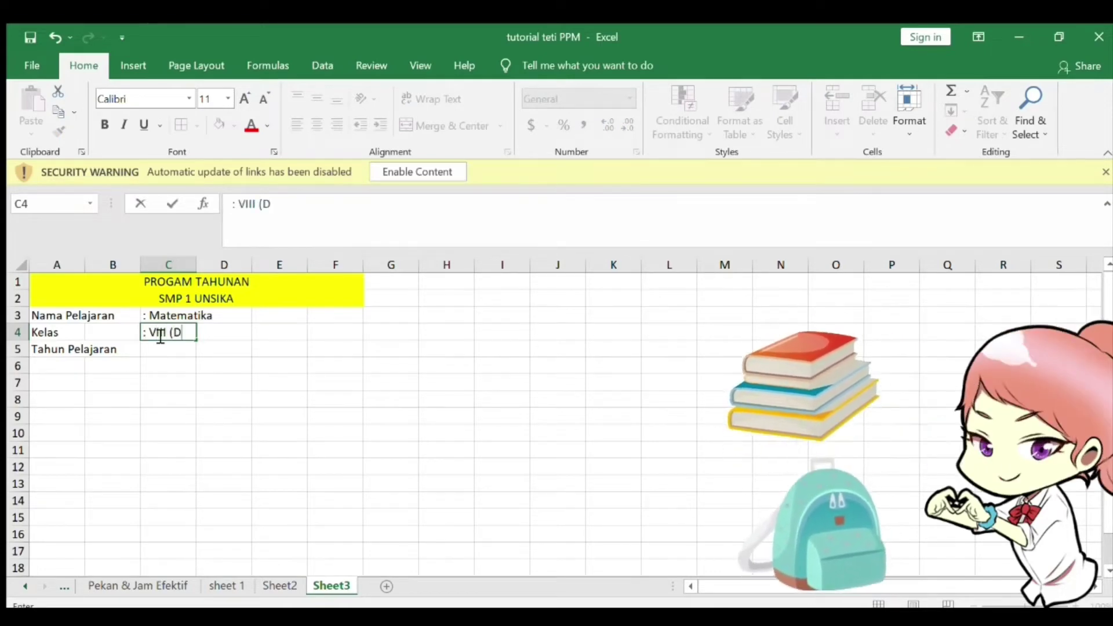
text(elapan))
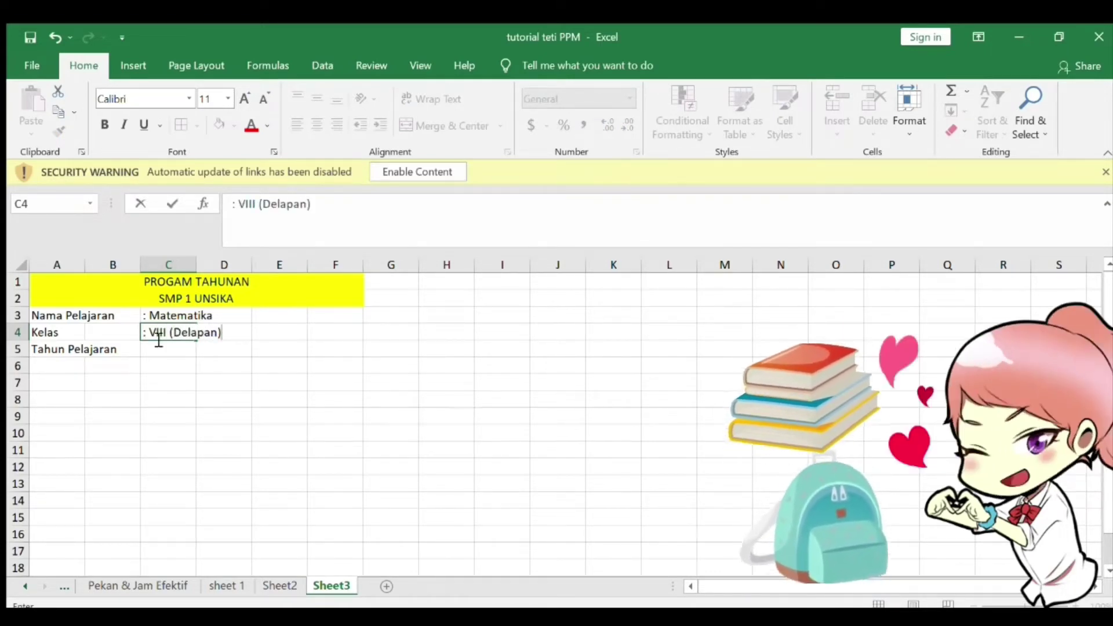
key(Return)
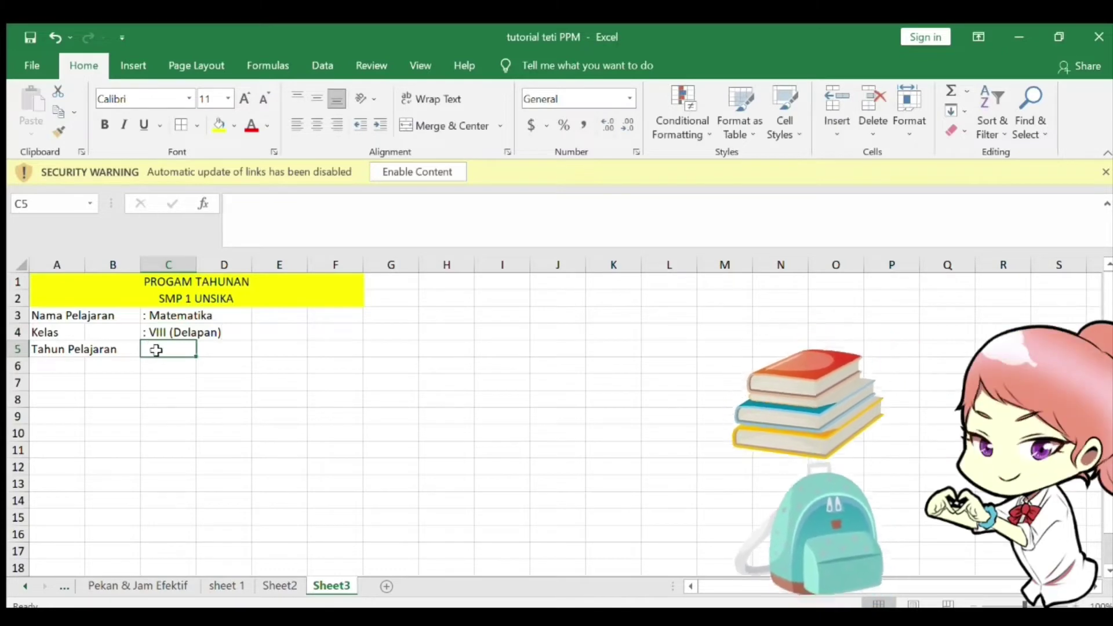
text(: 20)
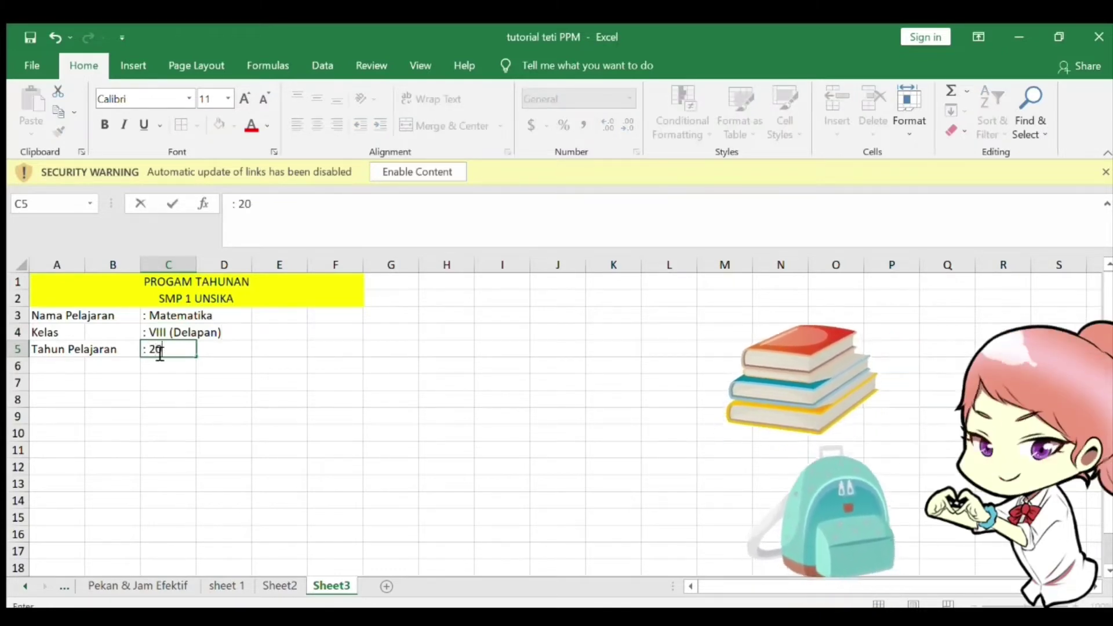
text(20/2021)
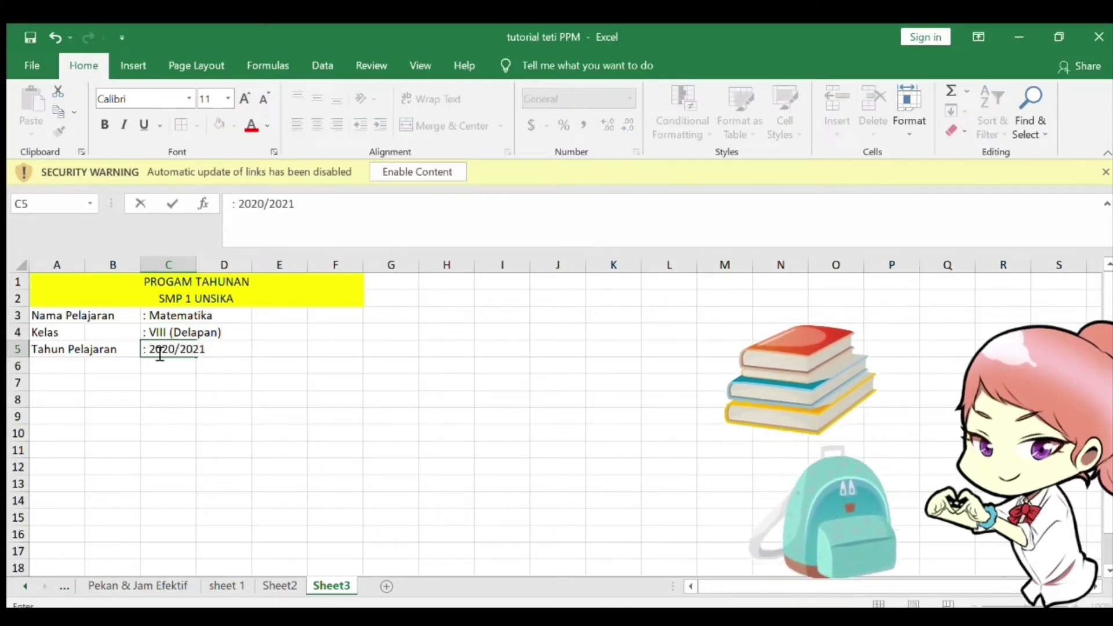
Step: Enter the table heading "Kompetensi Dasar" in A7
click(124, 379)
click(62, 385)
text(Kompwe)
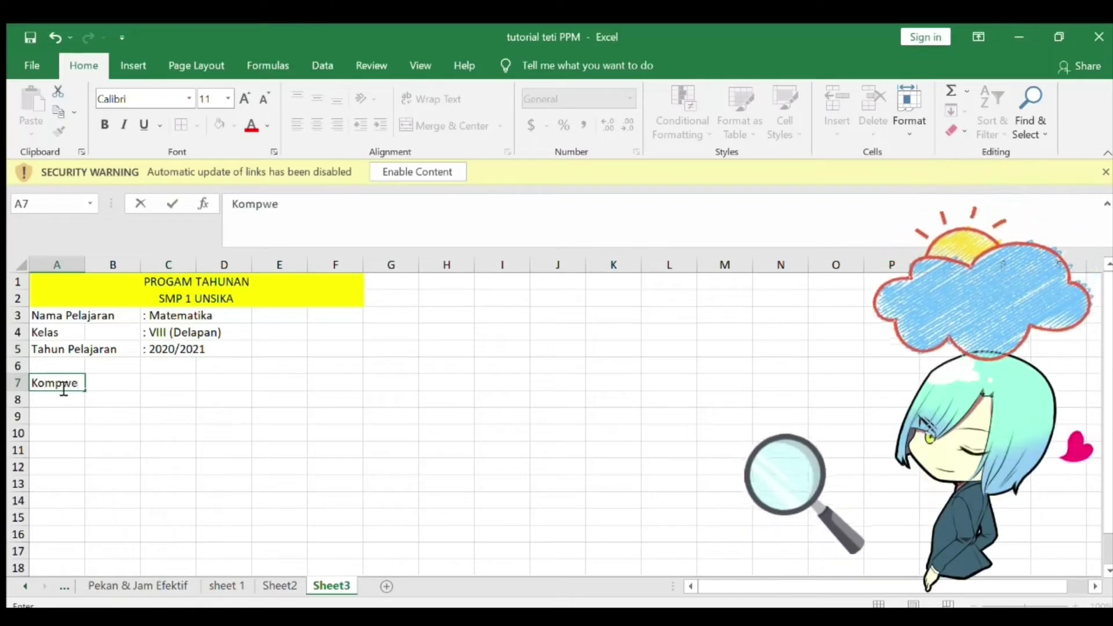
key(BackSpace)
key(BackSpace)
text(etensi Da)
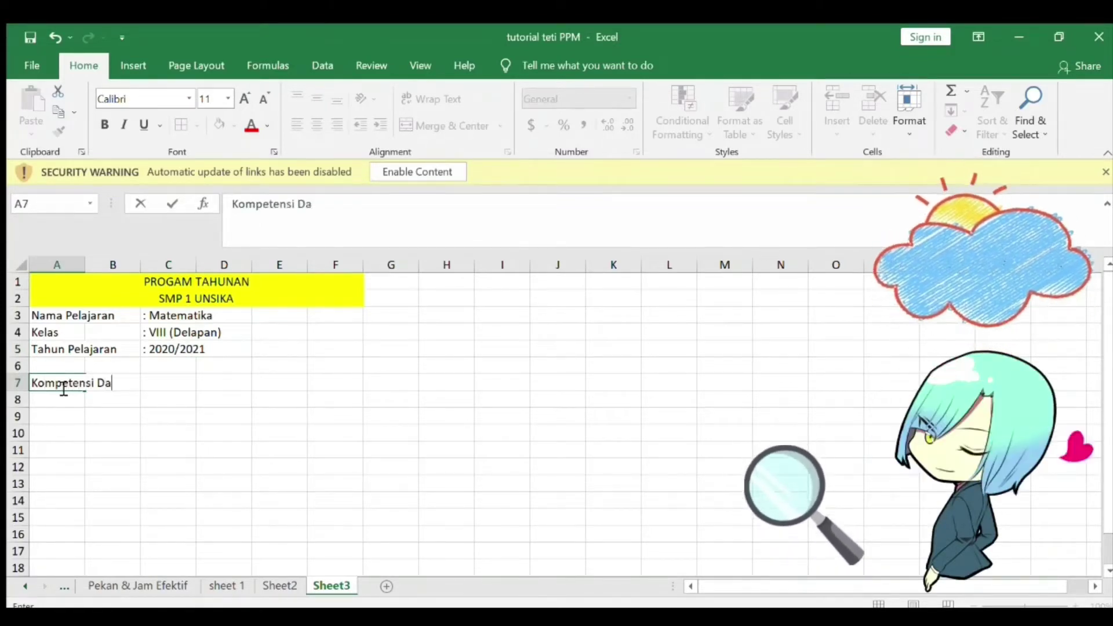
text(sae)
key(BackSpace)
text(r)
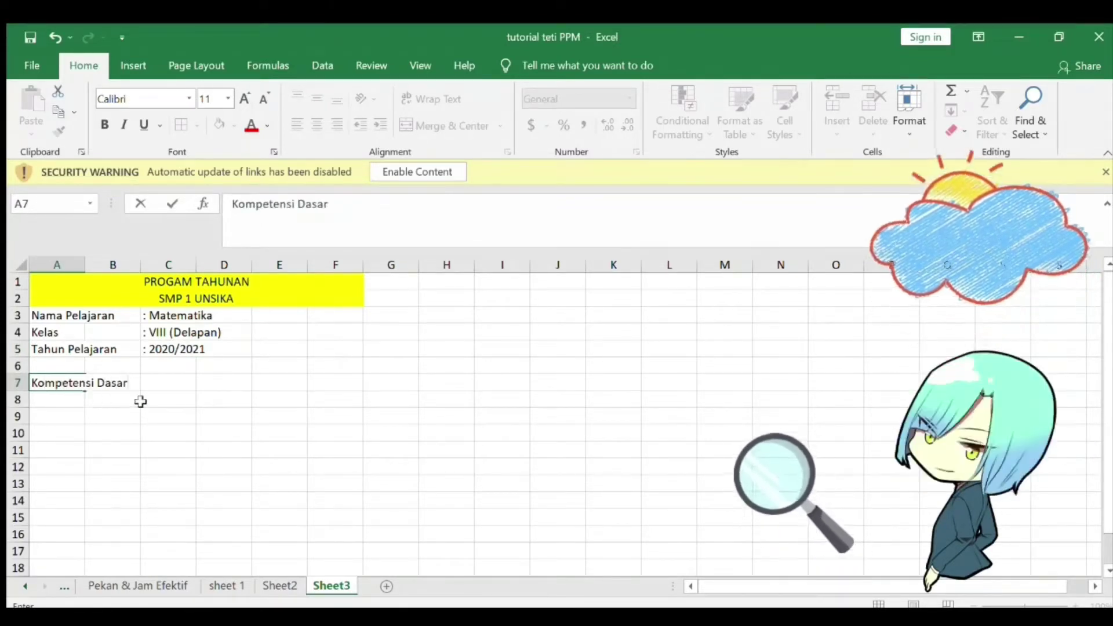
Step: Enter the table headings "Materi Pokok" in C7 and "Alokasi Waktu" in E7
click(171, 381)
text(Mat)
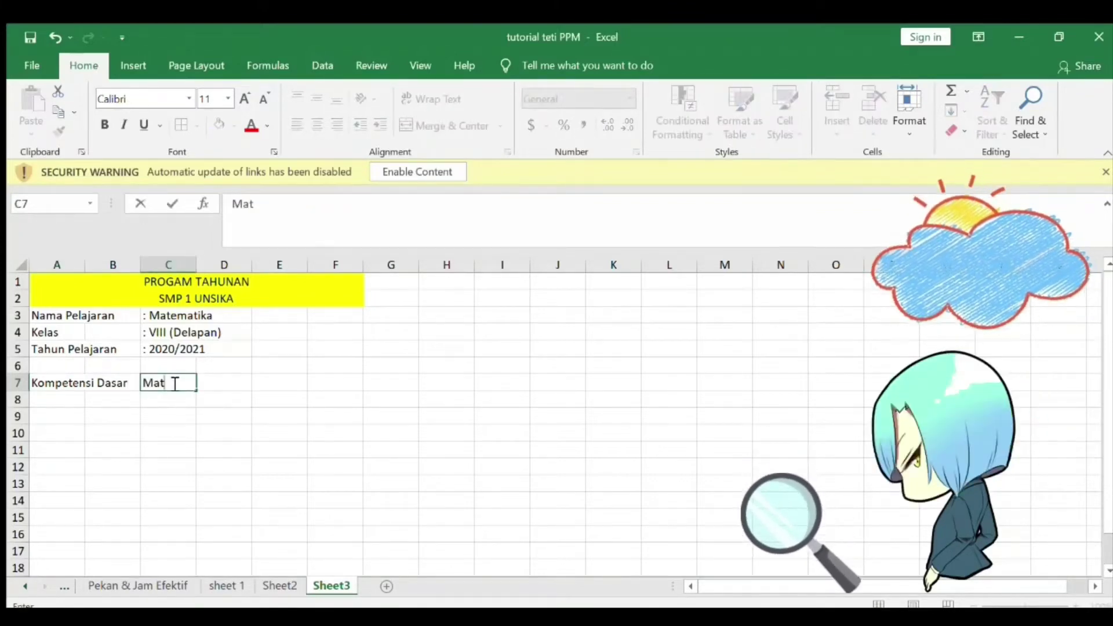
text(eri Pokok)
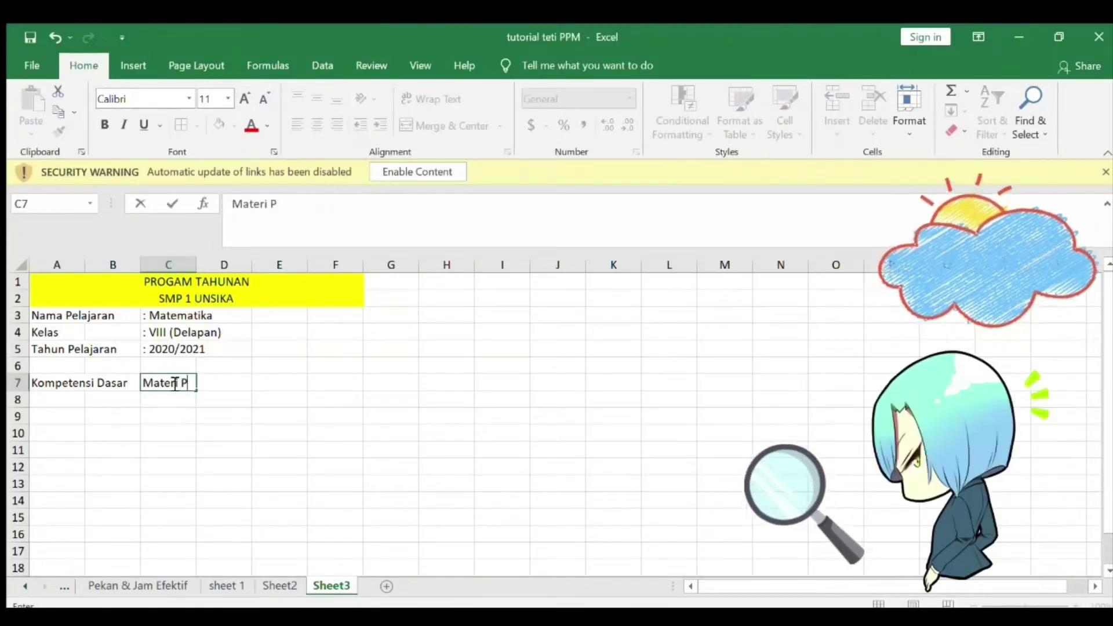
click(262, 383)
text(AL)
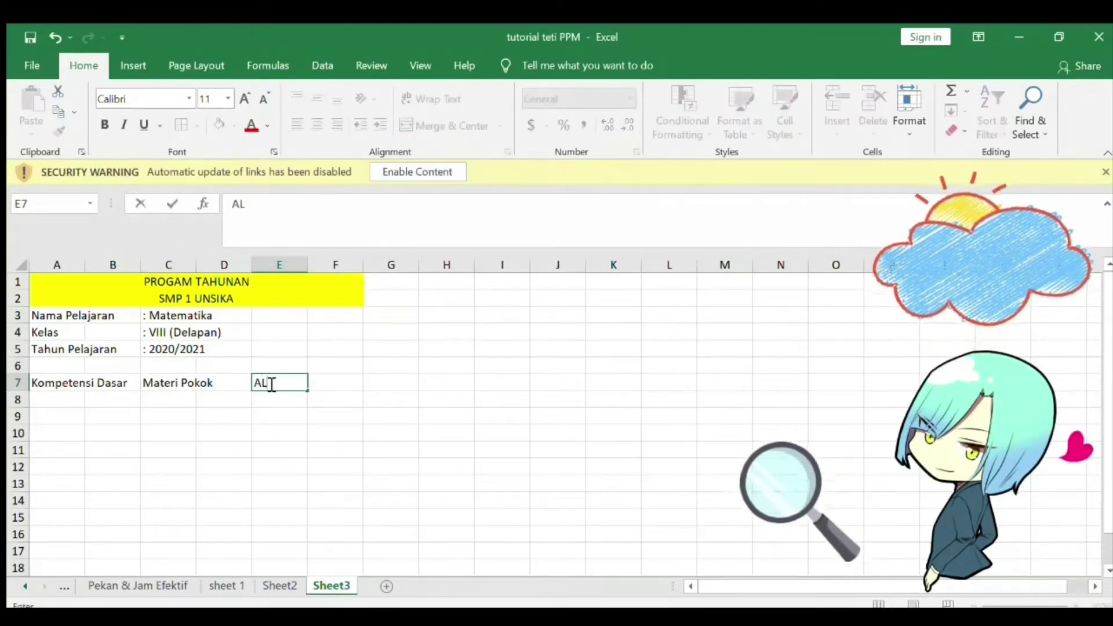
key(BackSpace)
text(lokasi)
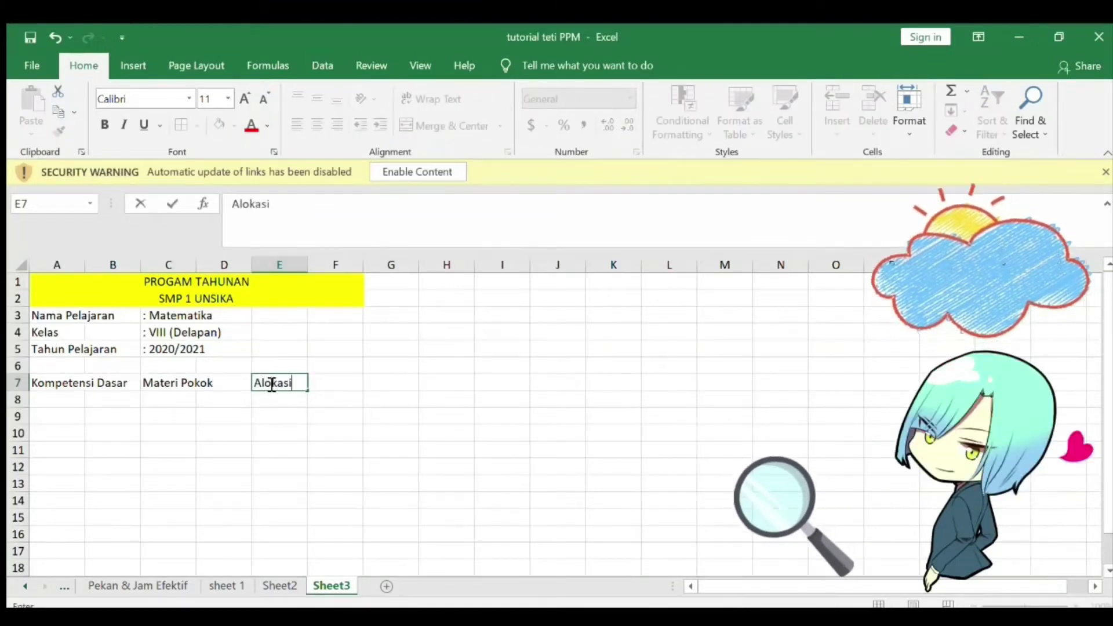
text( Waktu)
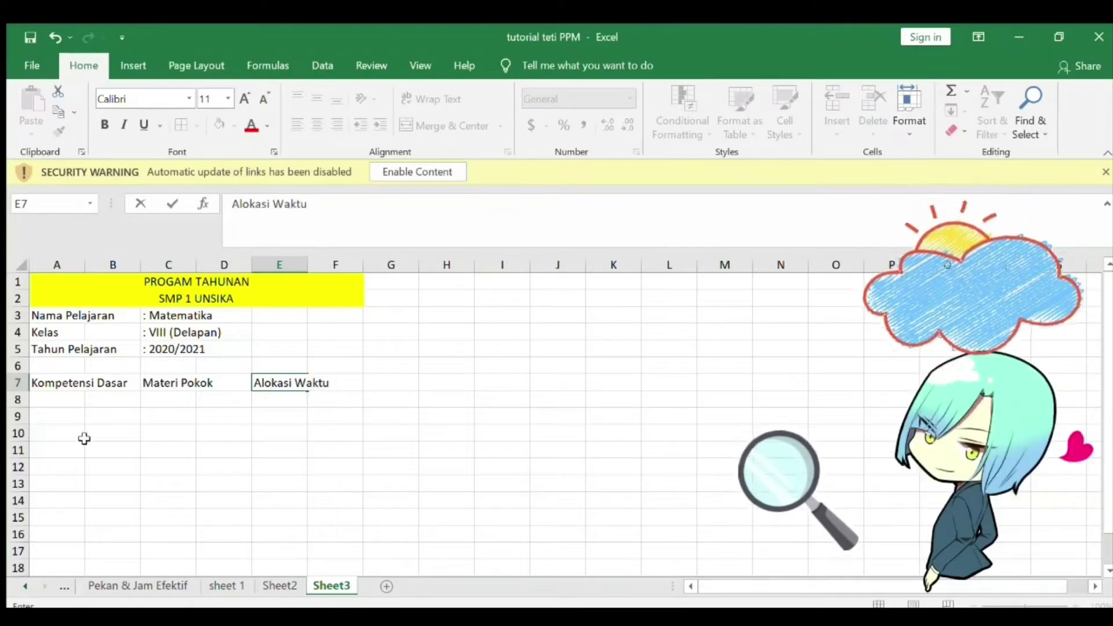
Step: Merge and center the Kompetensi Dasar heading across A7:B7, and resize the columns so B is wide and A is narrow
drag(53, 385, 100, 386)
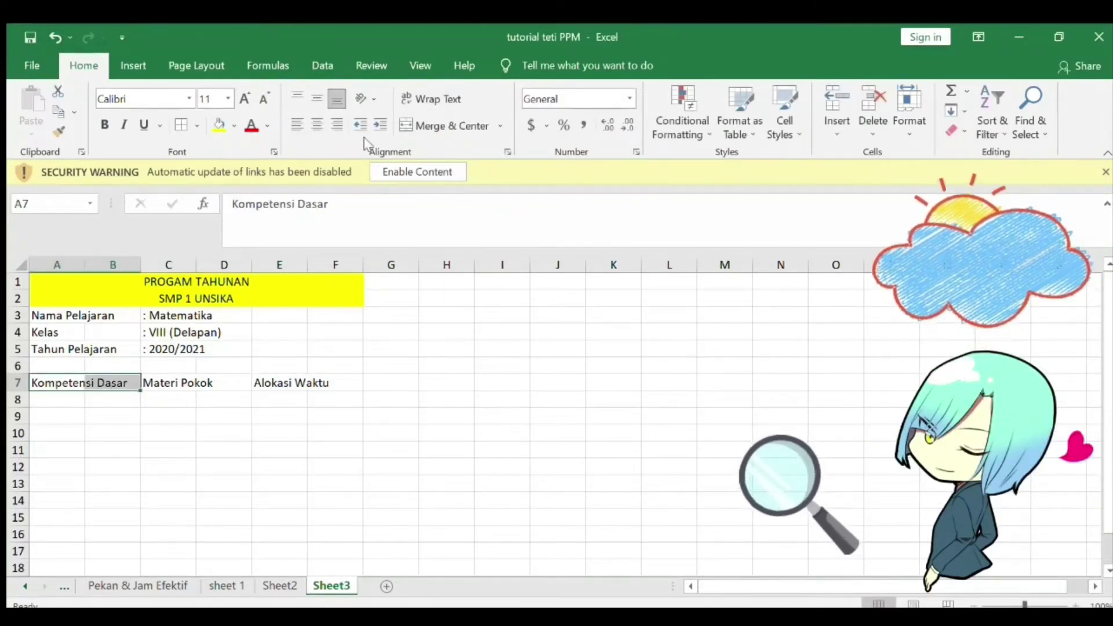
click(408, 123)
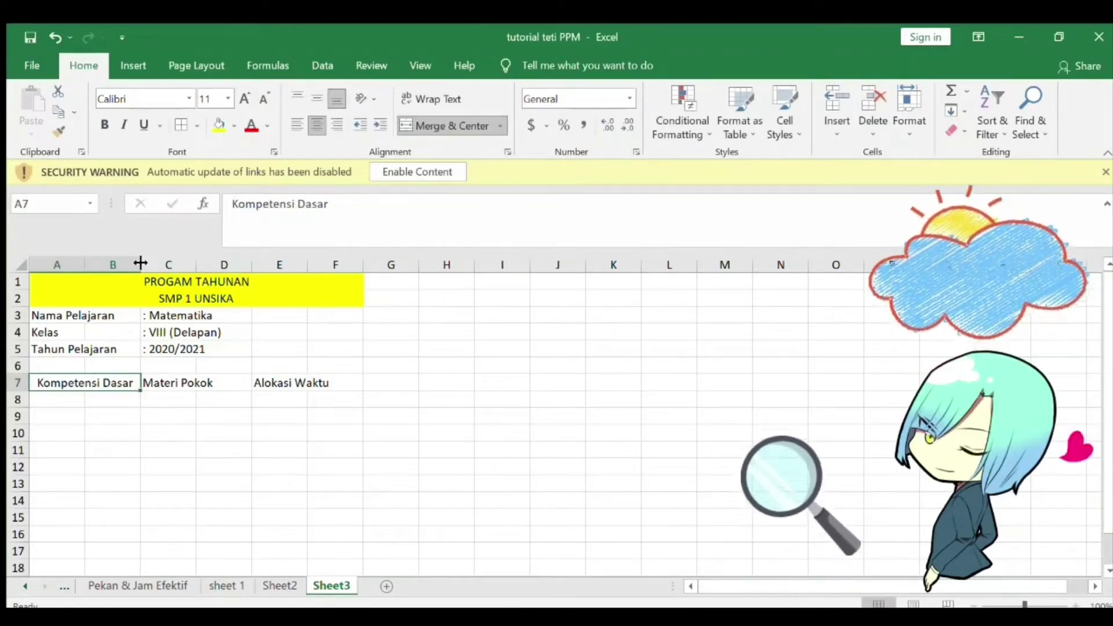
drag(141, 265, 266, 260)
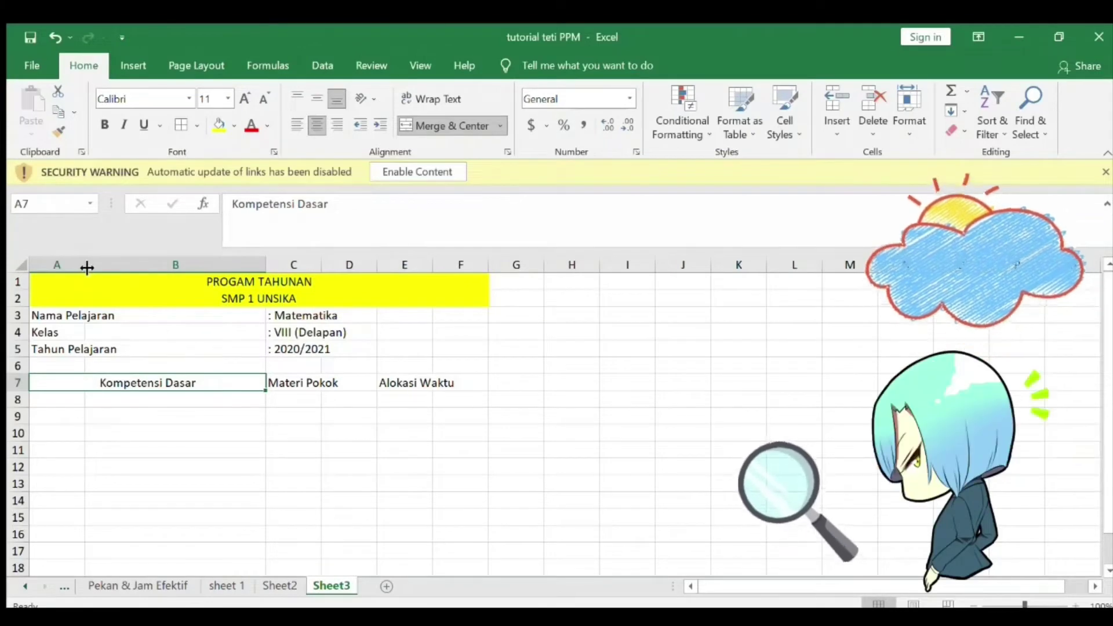
drag(85, 264, 55, 266)
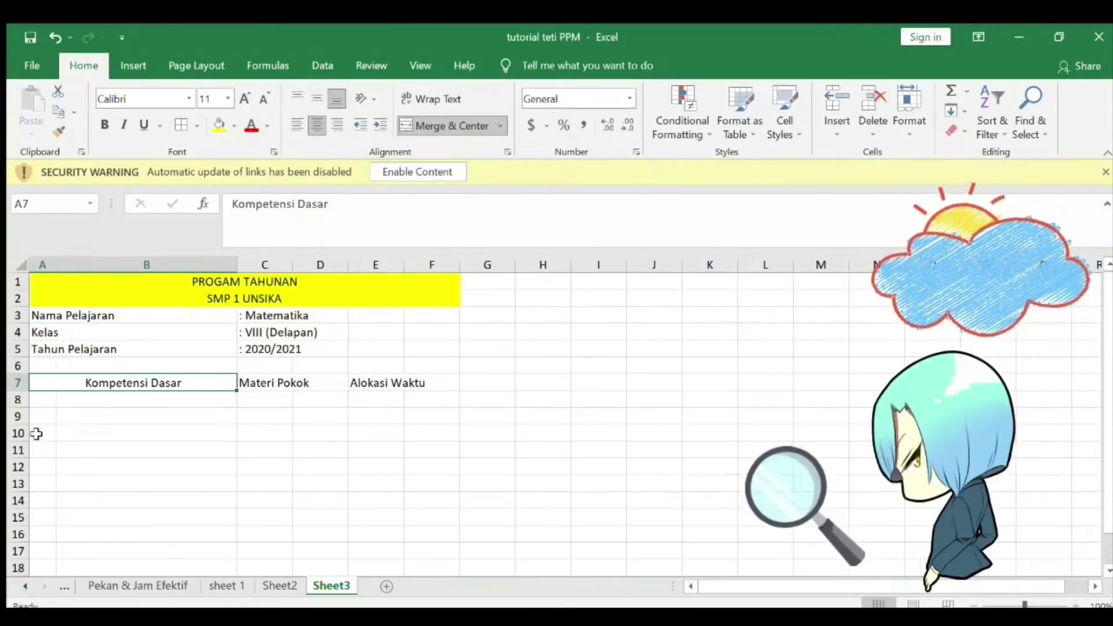
Step: Widen columns C and D and relocate the "Alokasi Waktu" heading to D7
click(264, 387)
drag(293, 264, 465, 264)
key(Down)
key(Down)
key(Down)
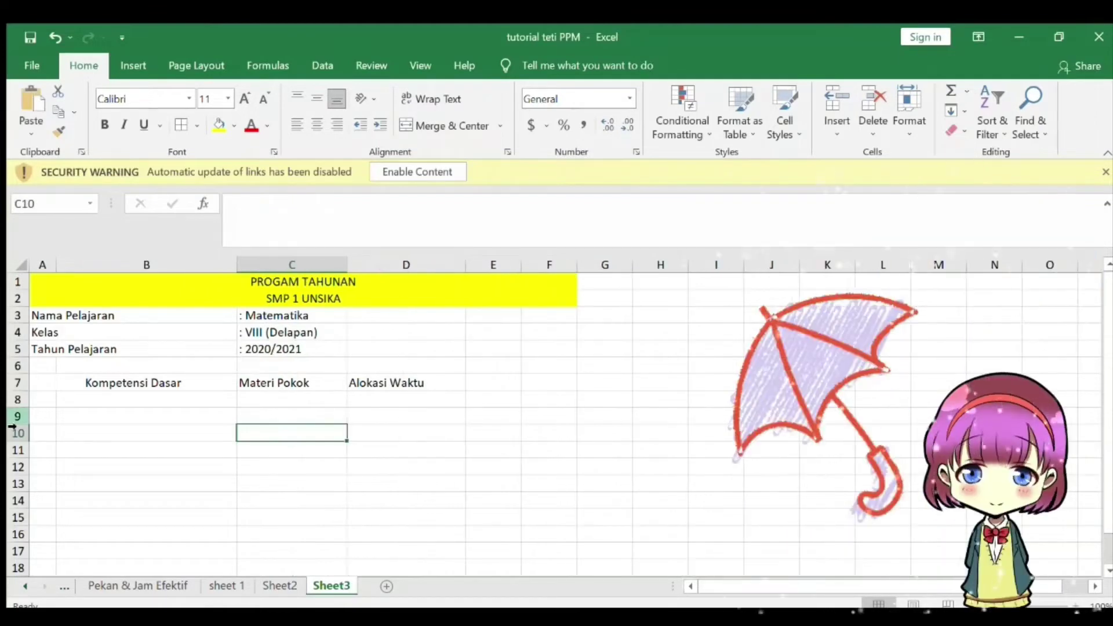
Step: Apply all borders to the table range A7:D24
drag(39, 388, 415, 517)
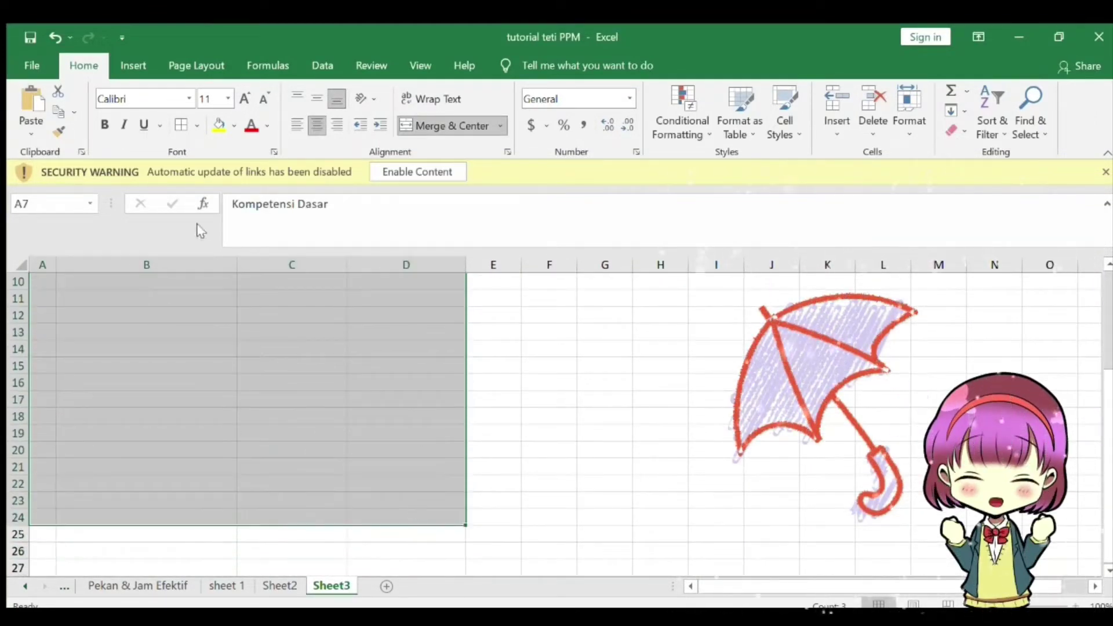
click(182, 119)
scroll(238, 290, up, 3)
click(133, 399)
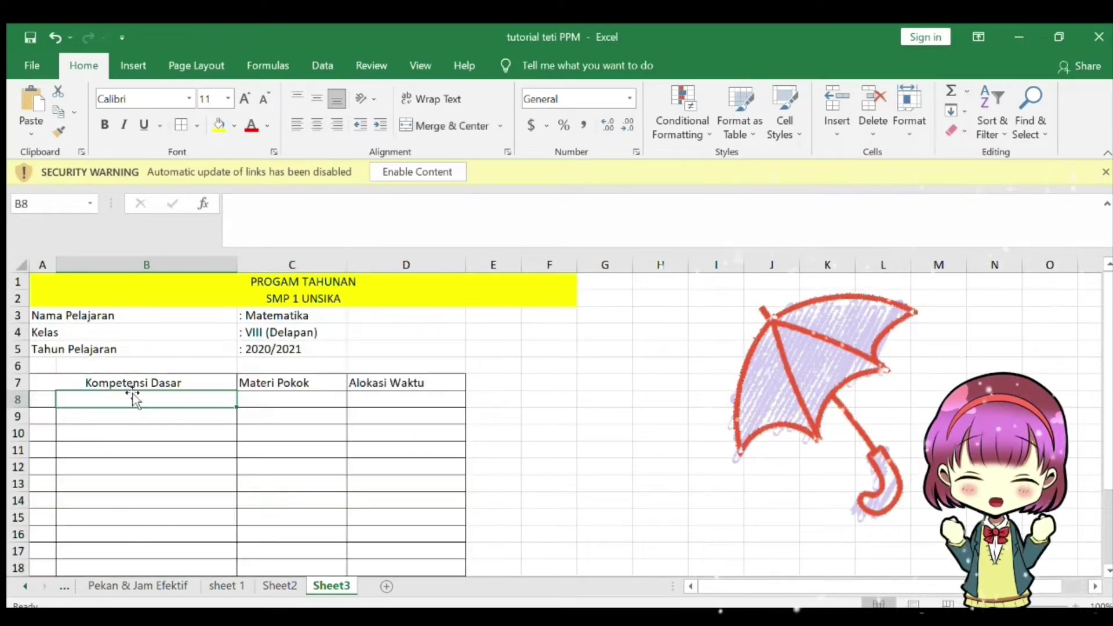
Step: Fill the table's header row A7:D7 with light pink
drag(117, 387, 386, 378)
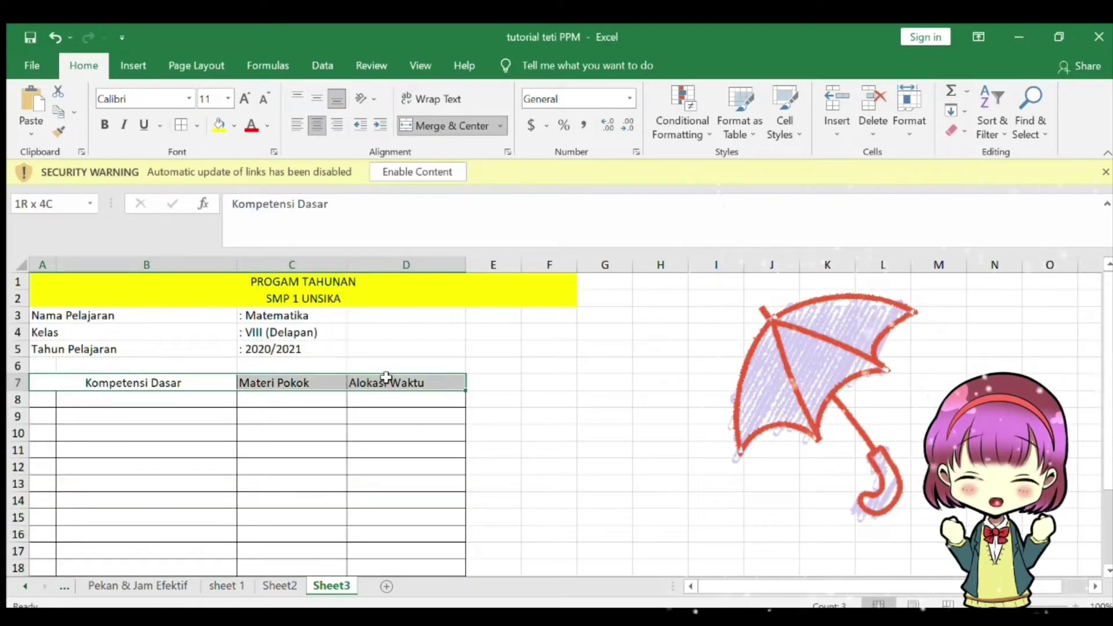
click(234, 125)
click(244, 204)
click(476, 398)
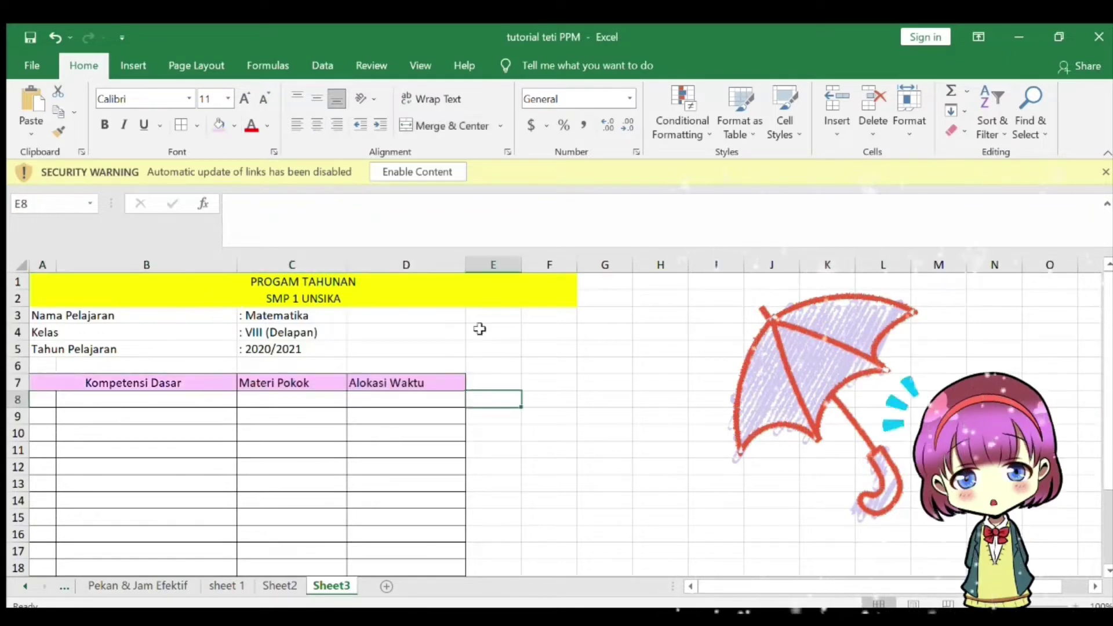
click(482, 281)
Step: Enter 3.1 in A8 and "Membuat generalisasi pola pada barisan bilangan dan barisan konfgurasi objek" in B8, without the stray trailing character
click(40, 402)
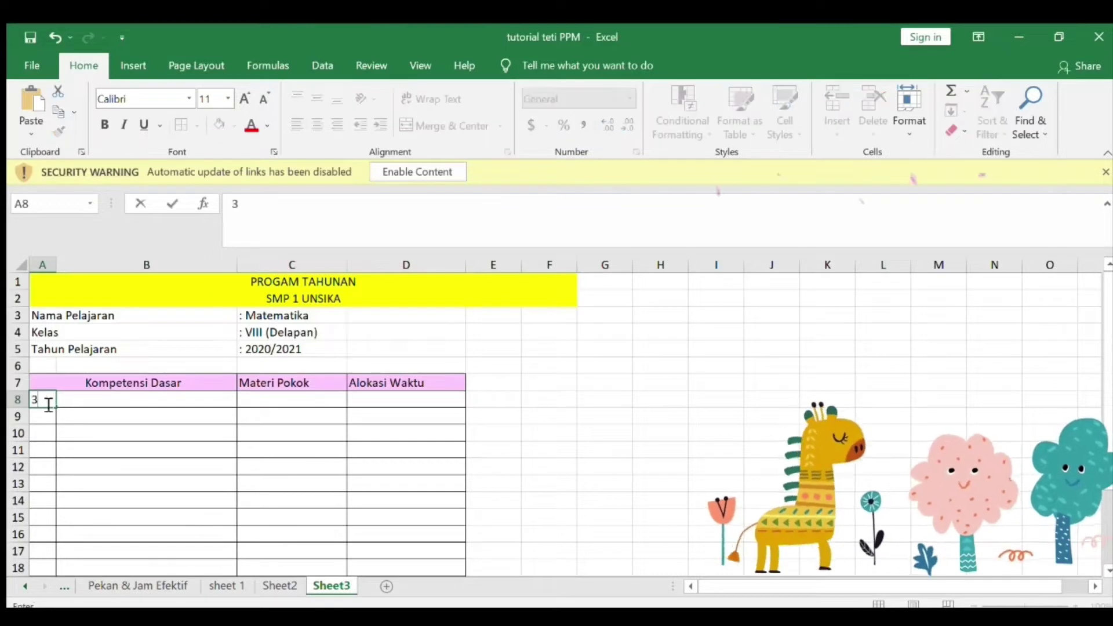
text(3.1)
click(75, 398)
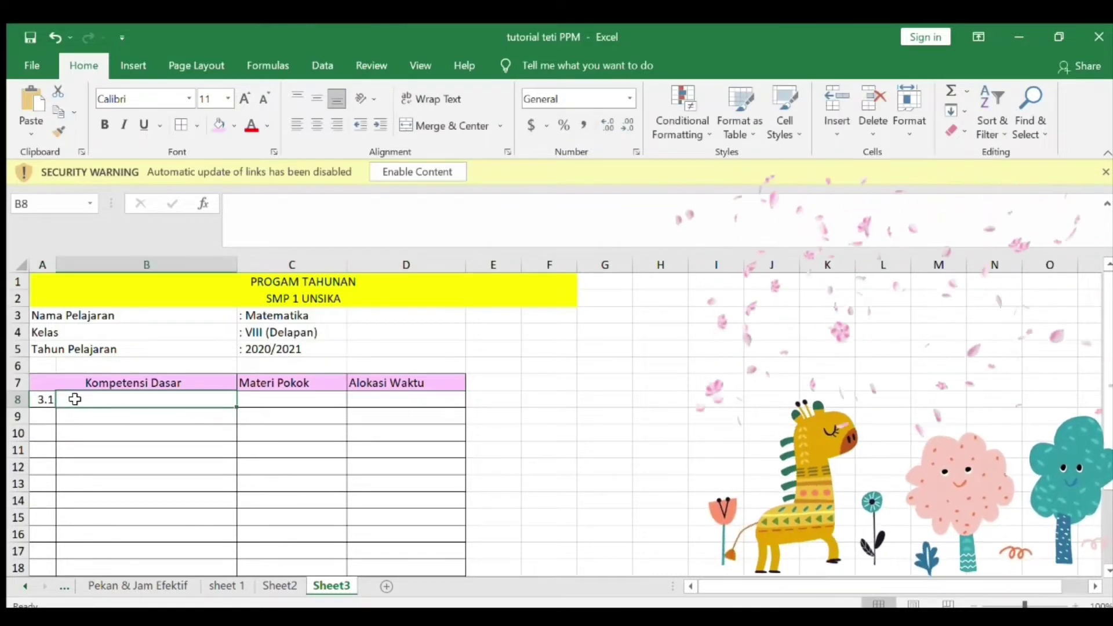
click(294, 234)
text(Membuat generalisasi pola pada barisan bilangan dan barisan konfgurasi objek)
click(231, 223)
key(BackSpace)
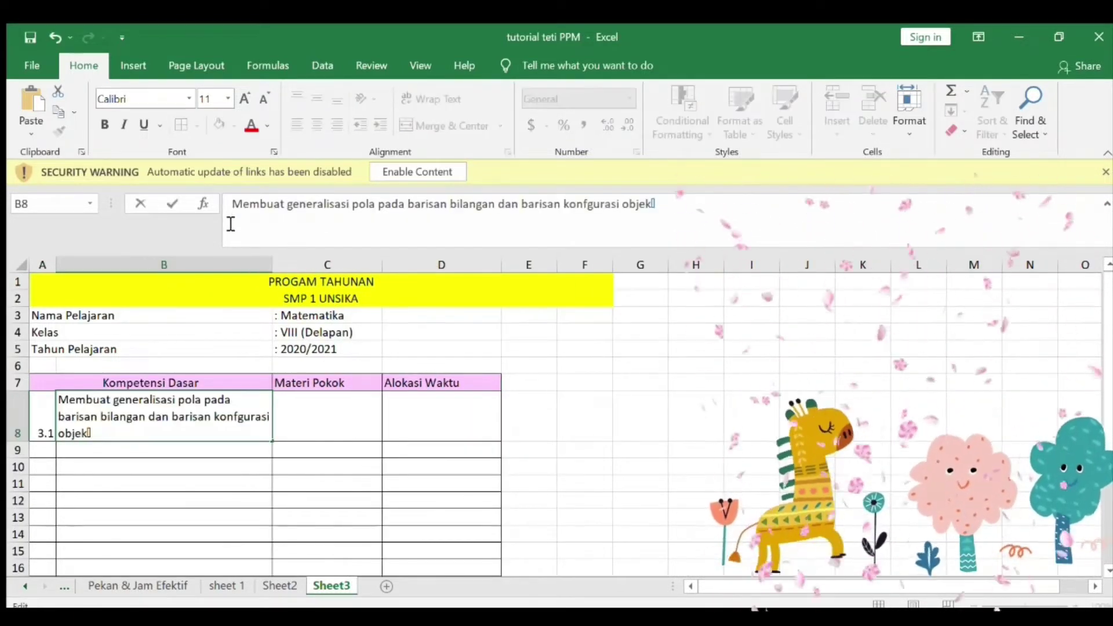
click(667, 209)
key(BackSpace)
key(ctrl+Return)
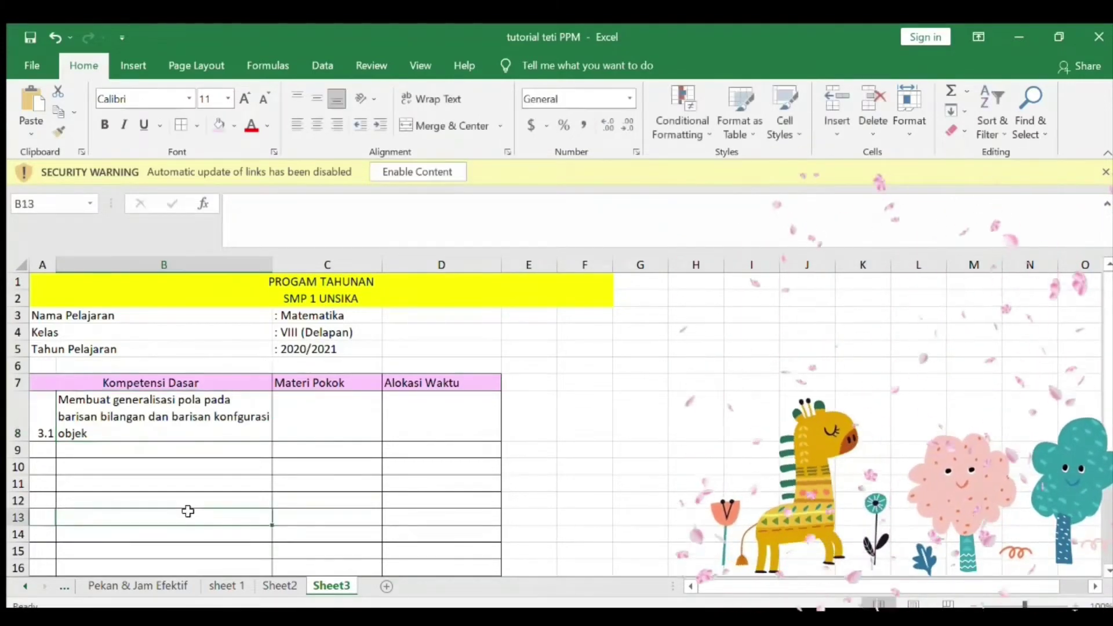
Step: Middle-align the number in A8, and enter "Pola Bilangan" in C8, centered horizontally and vertically
click(44, 426)
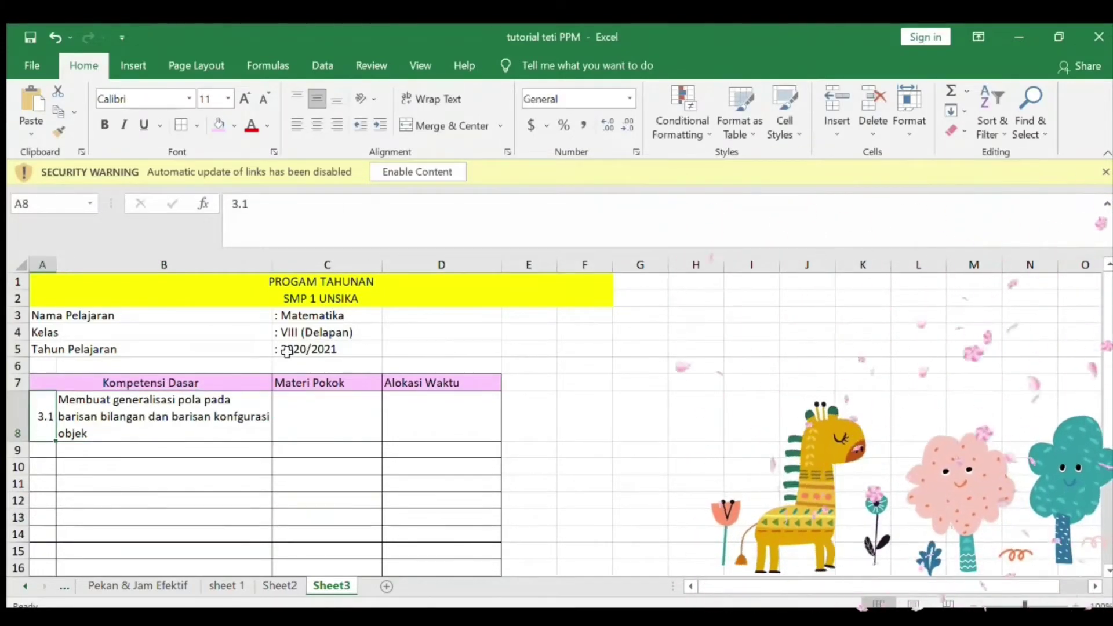
click(300, 414)
text(pola)
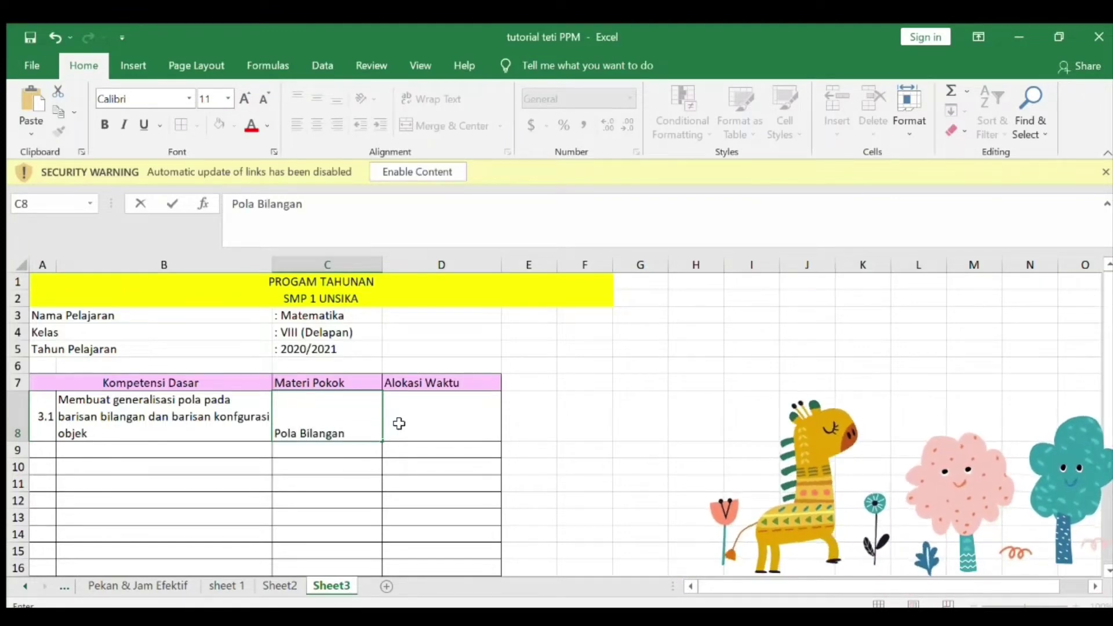
click(400, 423)
click(327, 406)
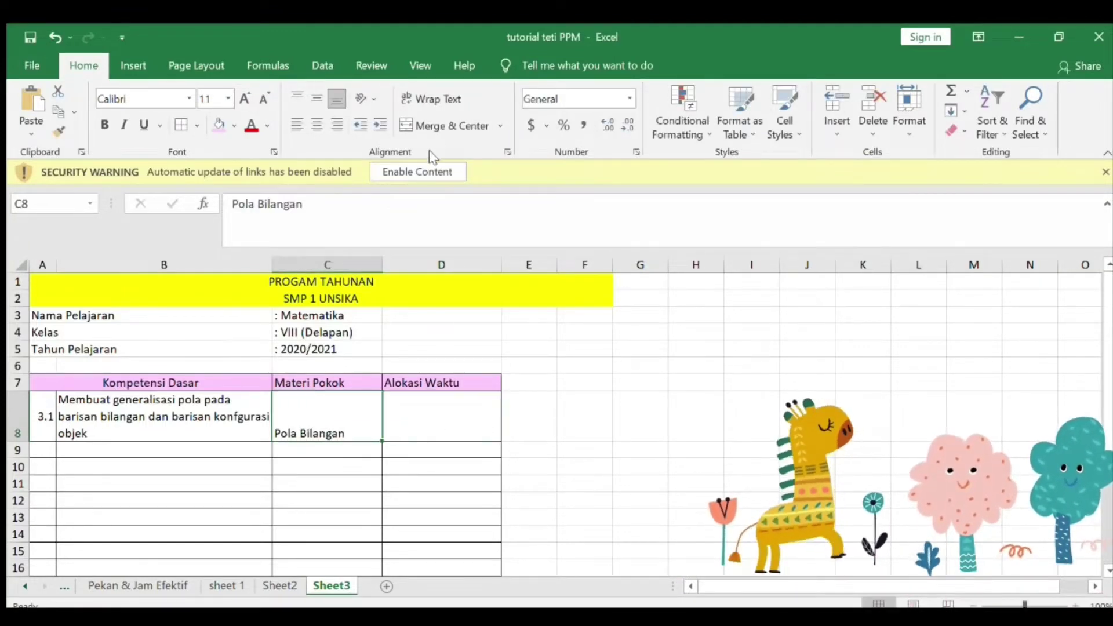
click(317, 125)
click(317, 98)
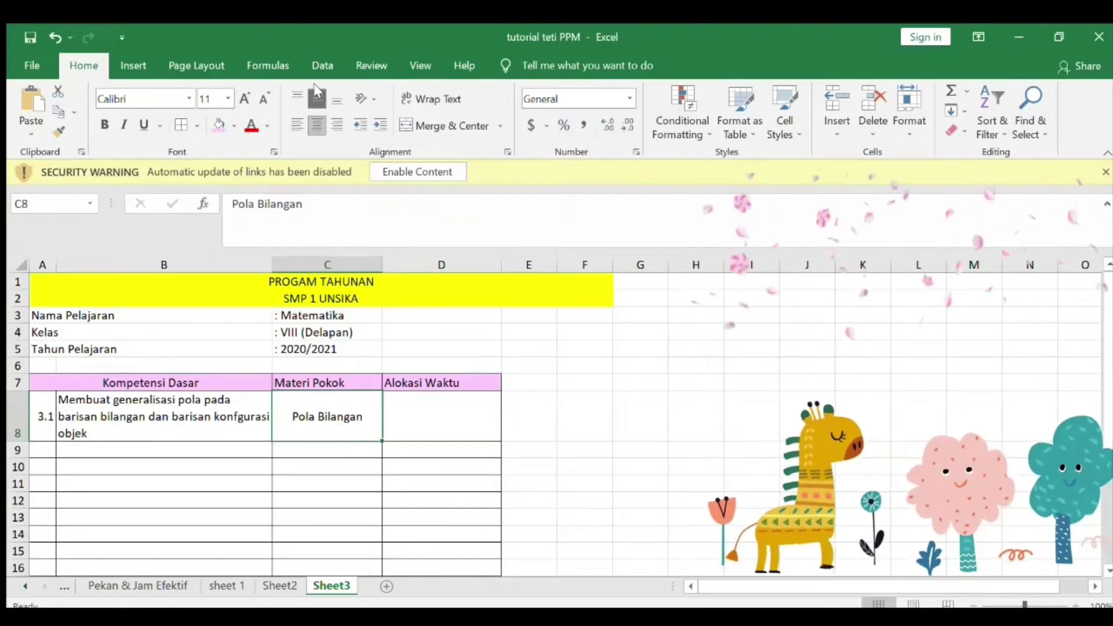
Step: Enter the competency number 4.1 in A9
click(201, 441)
click(44, 450)
text(4.1)
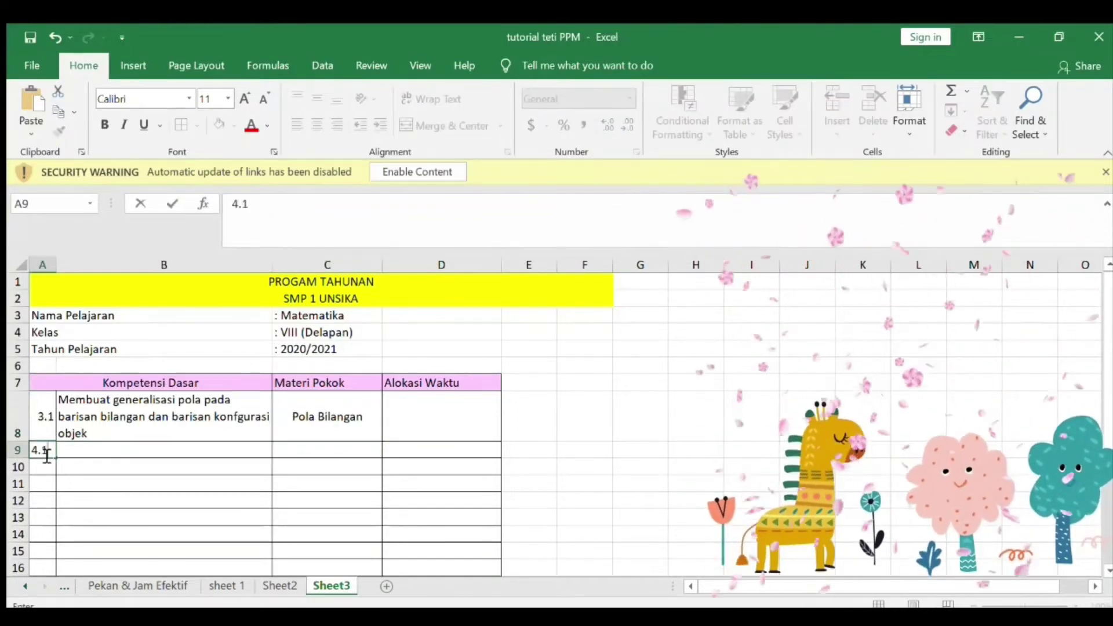
key(Tab)
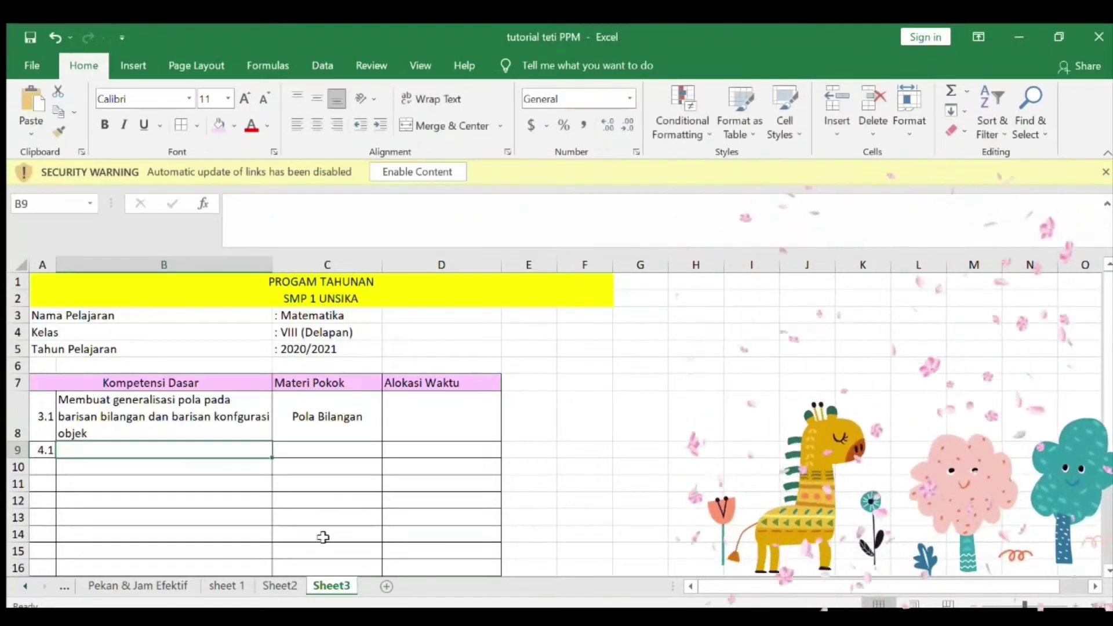
Step: Merge and center C8:C9 under Materi Pokok and D8:D9 under Alokasi Waktu
drag(319, 423, 324, 450)
click(426, 124)
click(401, 423)
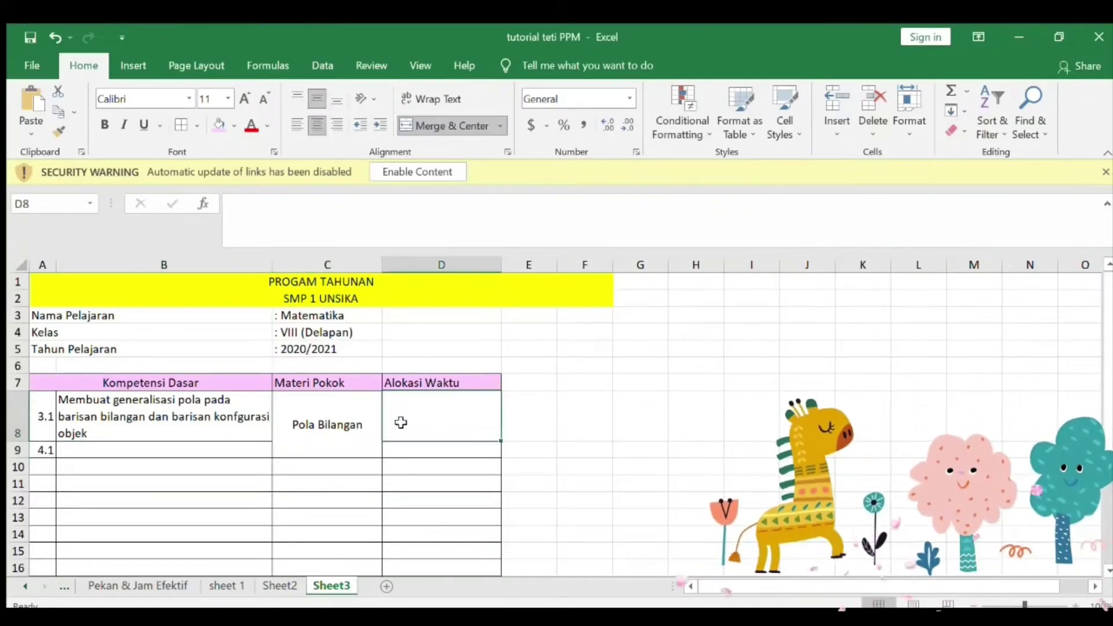
drag(401, 422, 403, 447)
click(425, 124)
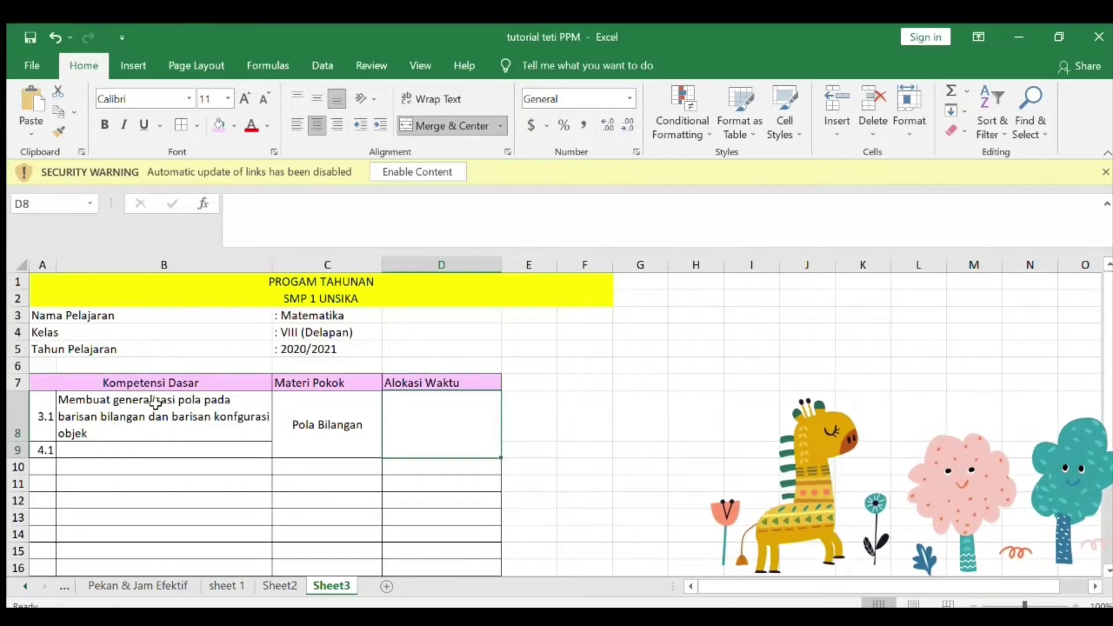
Step: Enter "Menyelesaikan masalah yang berkaitan dengan pola pada barisan bilangan dan barisan konfgurasi objek" in B9 and middle-align the number in A9
click(87, 450)
text(Menyelesaikan masalah yang berkaitan dengan pola pada barisan bilangan dan barisan konfgurasi objek)
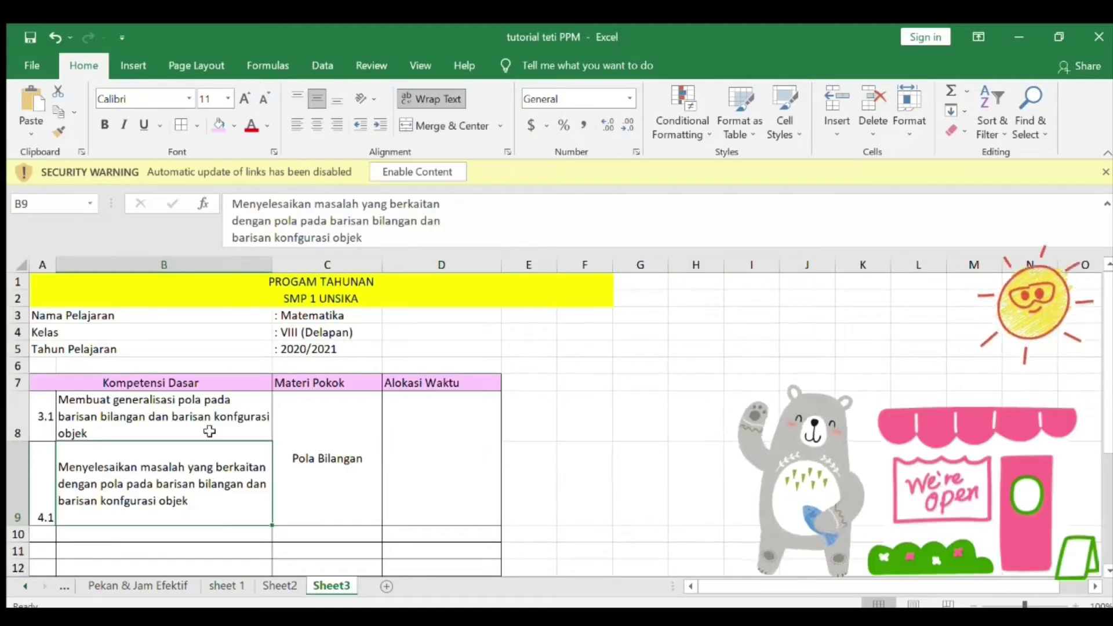
click(48, 485)
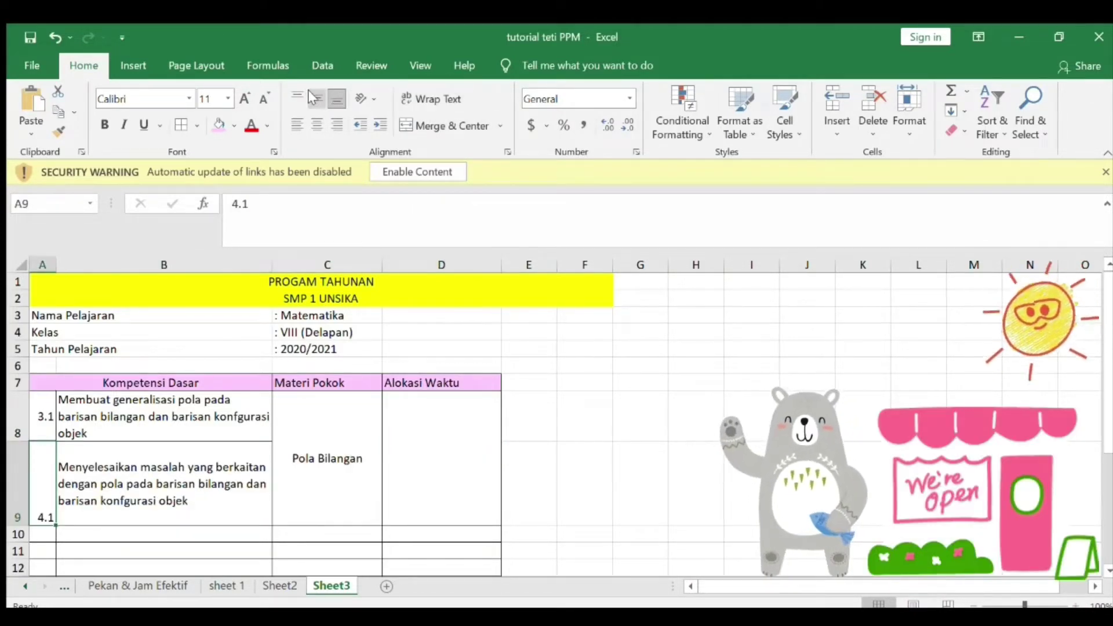
Step: Enter 10JP as the time allocation in the merged cell D8 and center it vertically
scroll(437, 377, down, 2)
click(437, 378)
text(10JP)
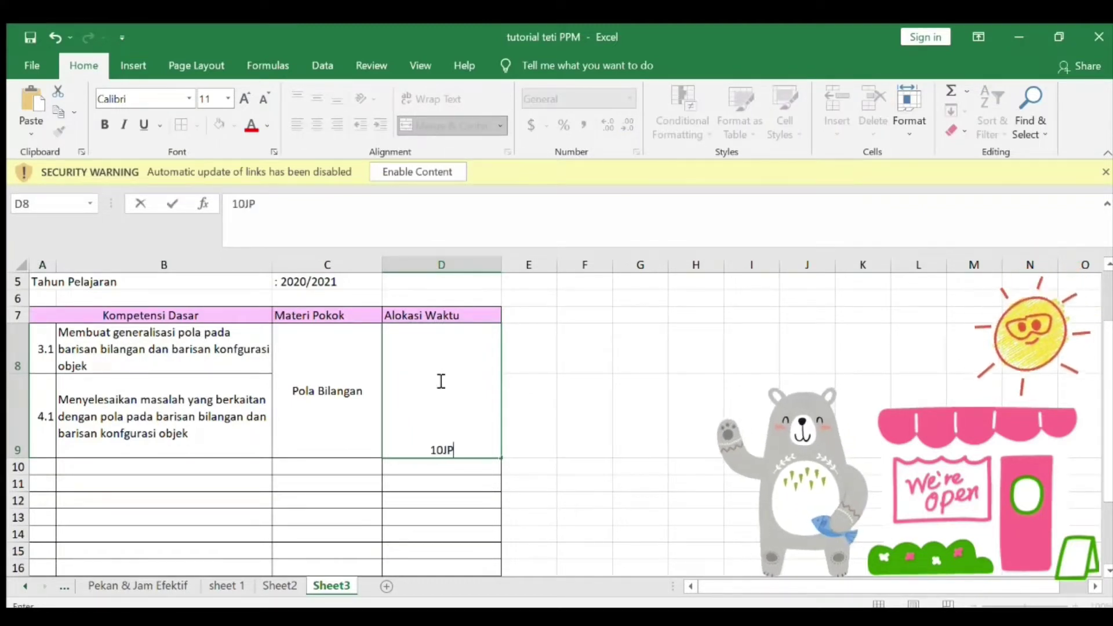
click(568, 357)
click(463, 423)
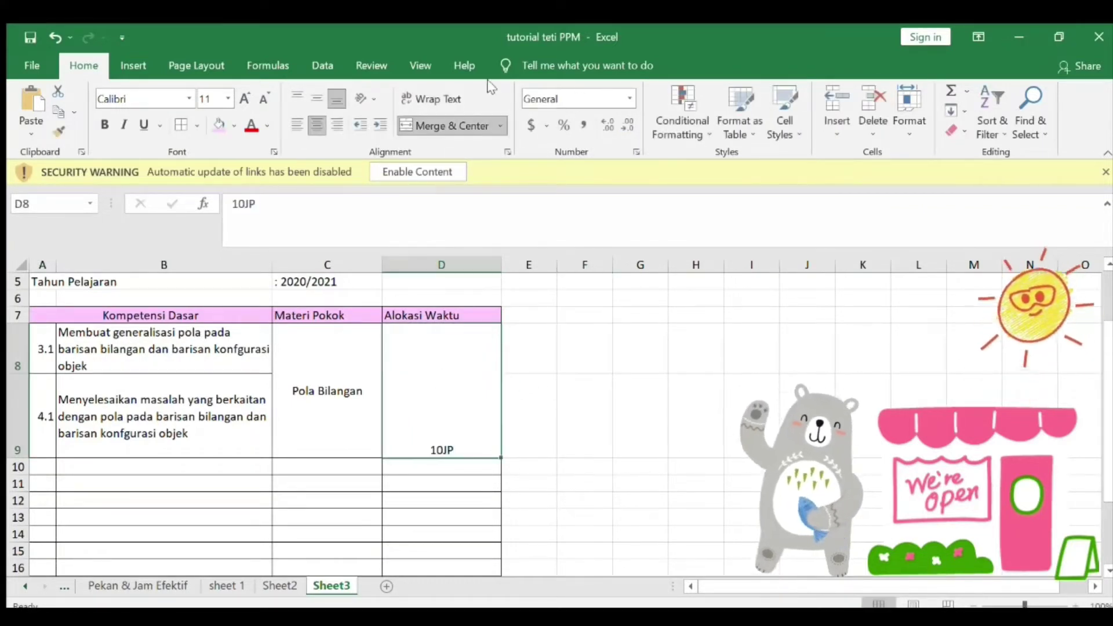
click(316, 98)
Step: Enter 3.2 in A10 and "Menjelaskan kedudukan titik dalam bidang koordinat Kartesius yang dihubungkan dengan masalah kontekstual." in B10
click(38, 468)
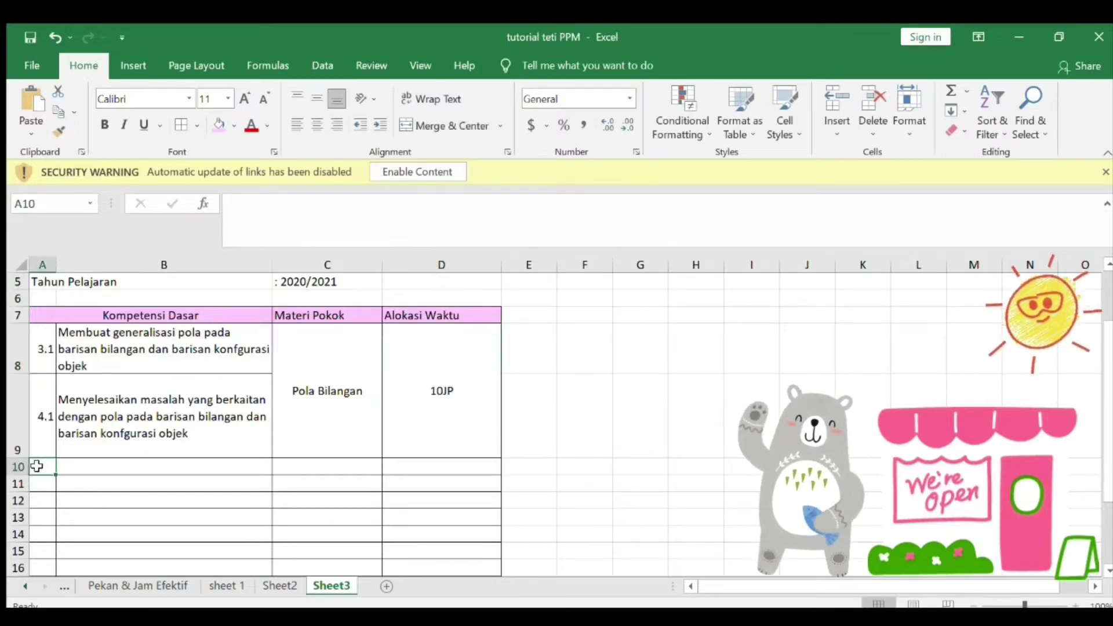
text(3)
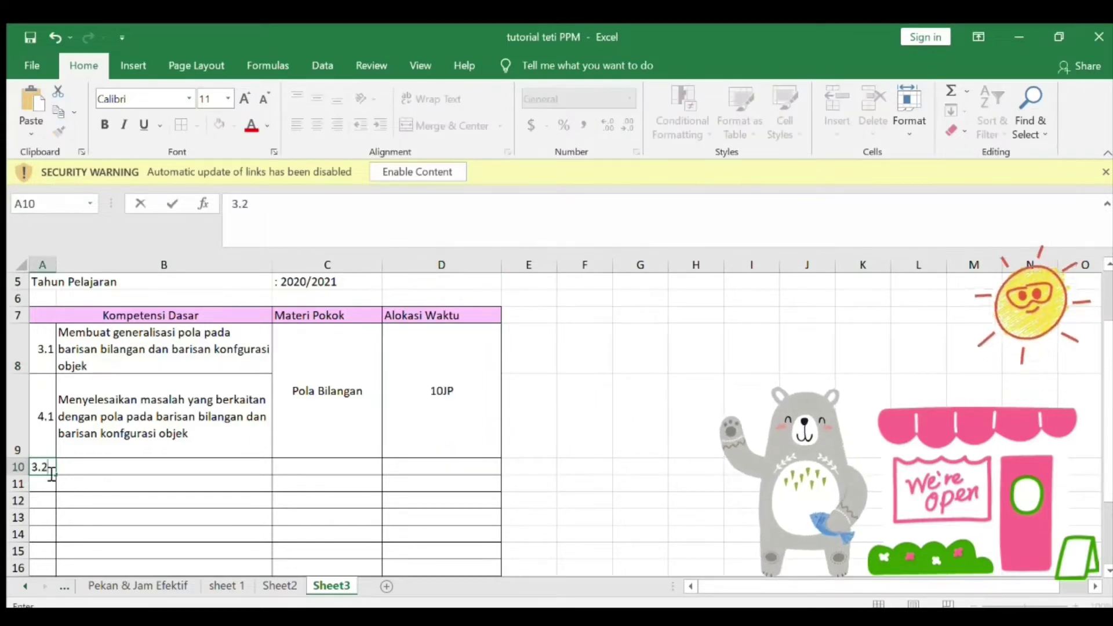
text(.2)
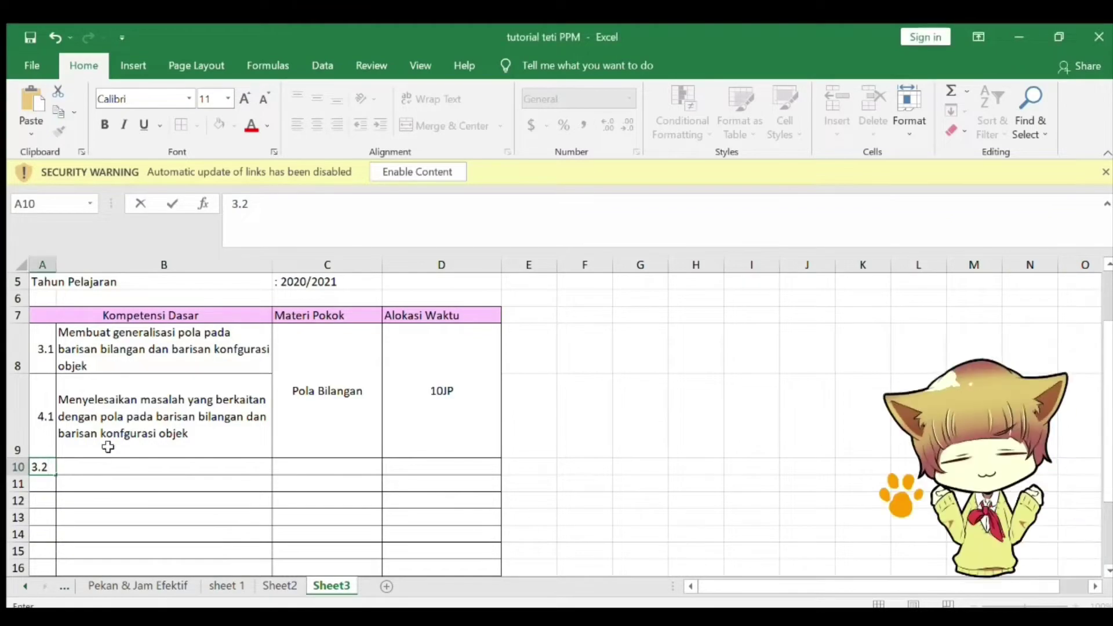
click(99, 467)
click(276, 236)
text(enjelaskan kedudukan titik dalam bidang\nkoordinat Kartesius yang dihubungkan\ndengan masalah kontekstual.)
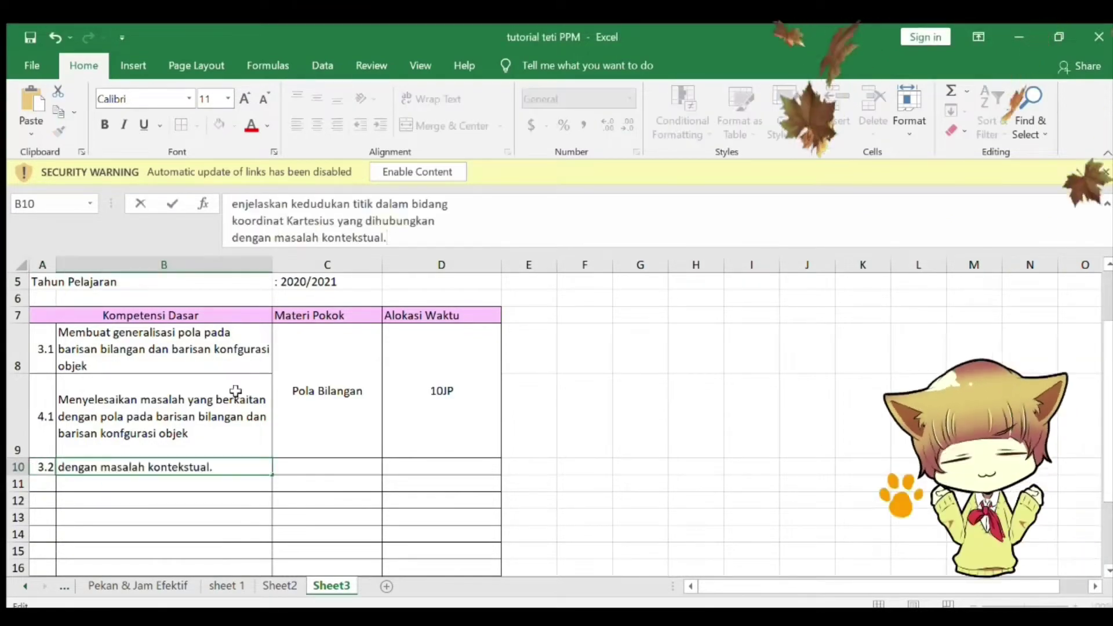
click(231, 204)
text(M)
key(shift+Return)
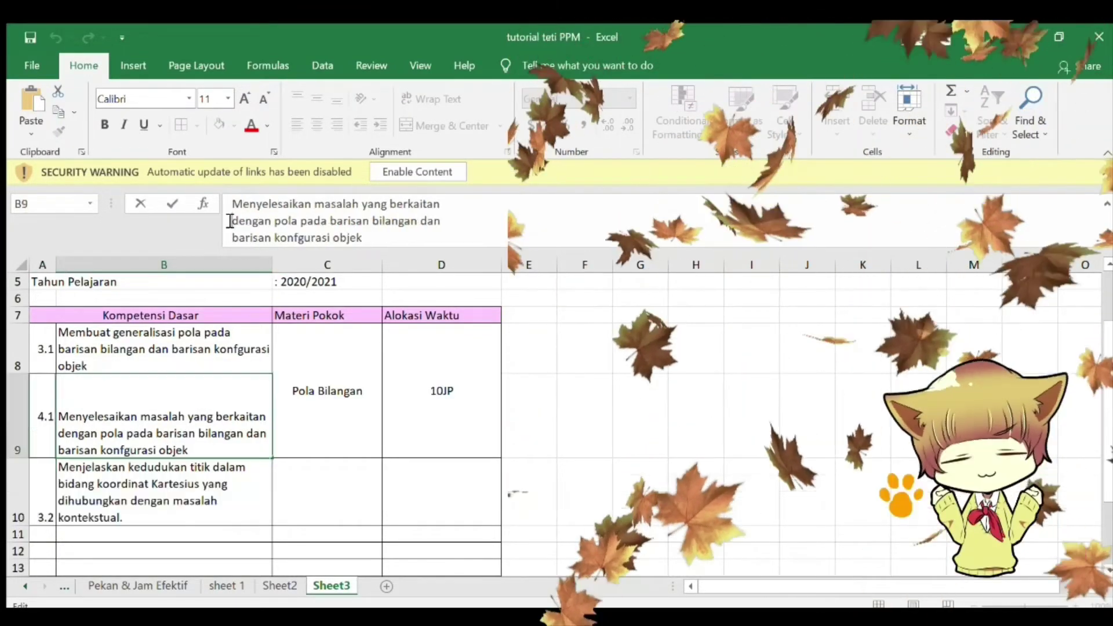
Step: Remove the extra line breaks from the text in B9 and middle-align the number in A10
key(BackSpace)
click(230, 221)
key(BackSpace)
click(342, 407)
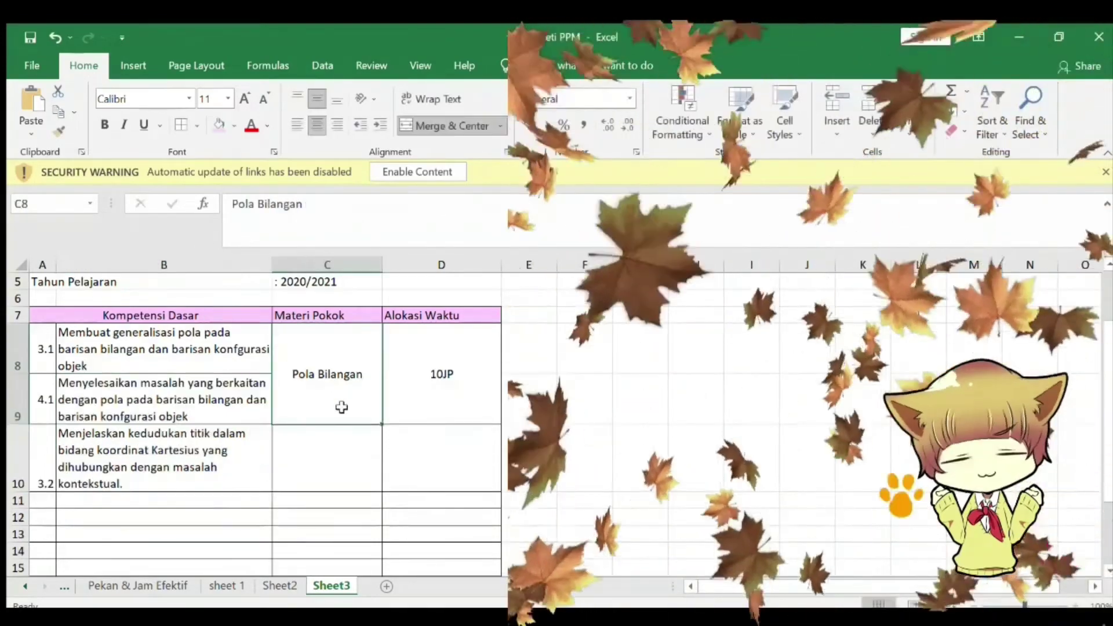
click(42, 464)
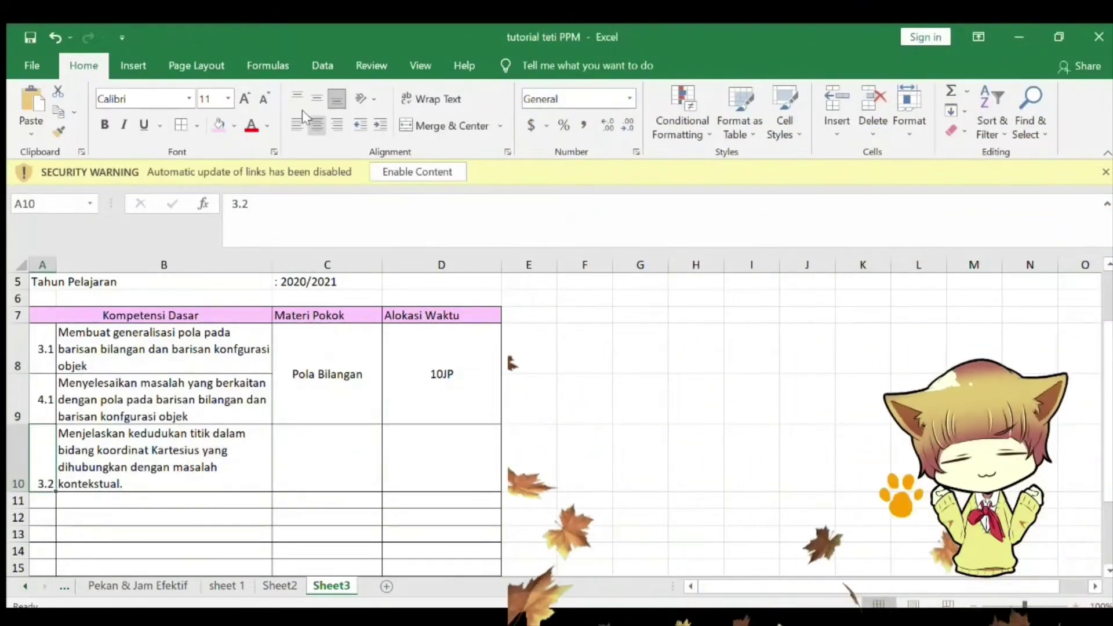
Step: Enter 4.2 in A11 and "Menyelesaikan masalah yang berkaitan dengan kedudukan titik dalam bidang koordinat Kartesius." in B11
click(47, 501)
text(4.)
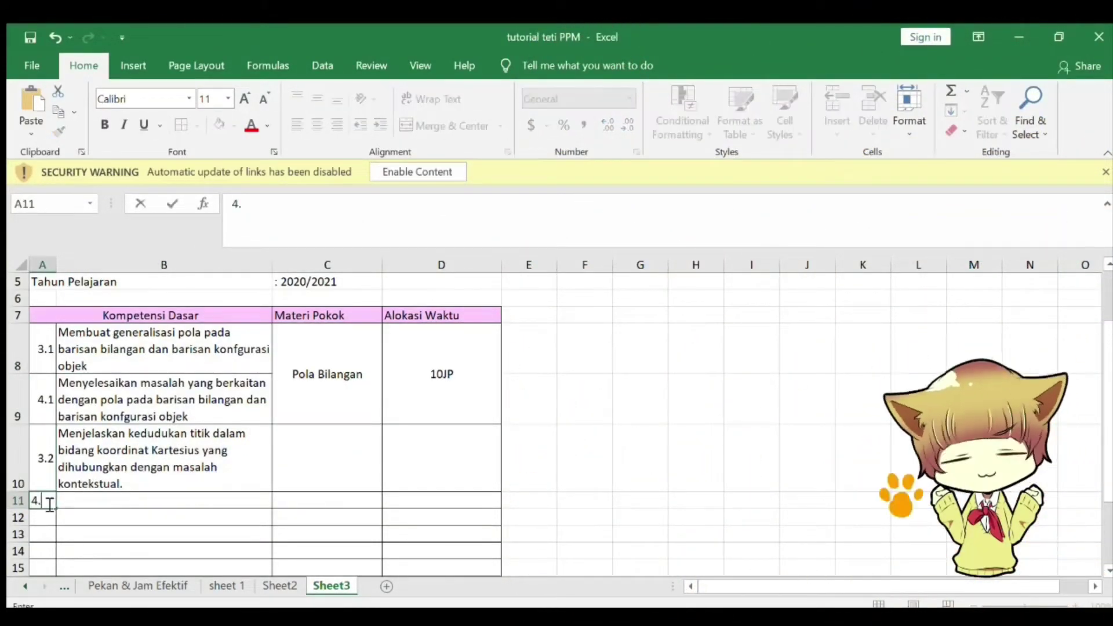
text(2)
click(87, 502)
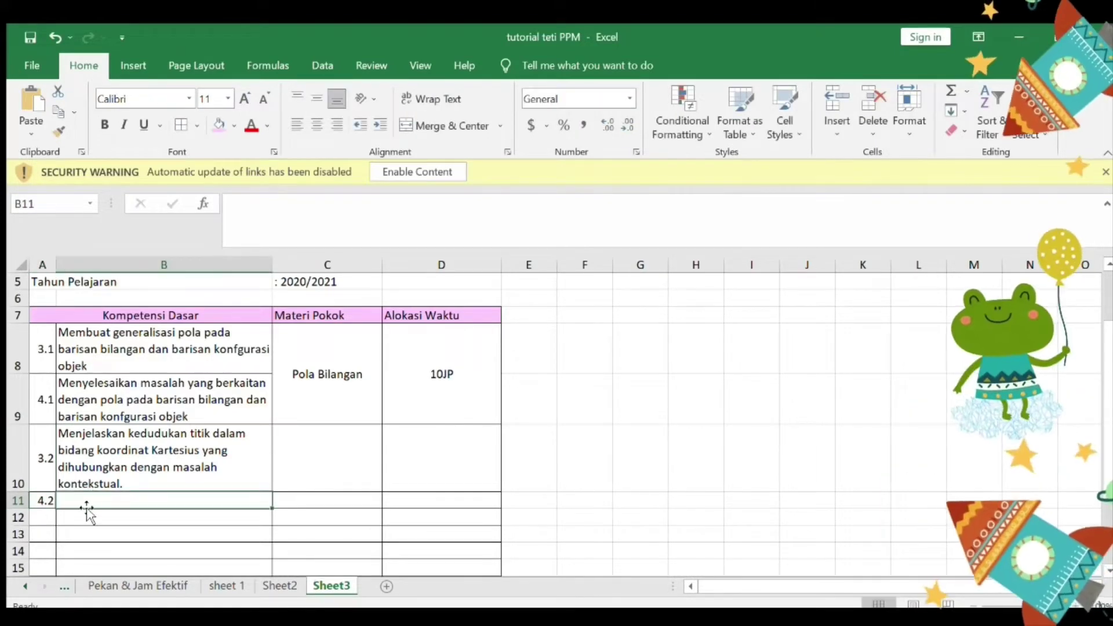
text(Menyelesaikan masalah yang berkaitan dengan kedudukan titik dalam bidang koordinat Kartesius.)
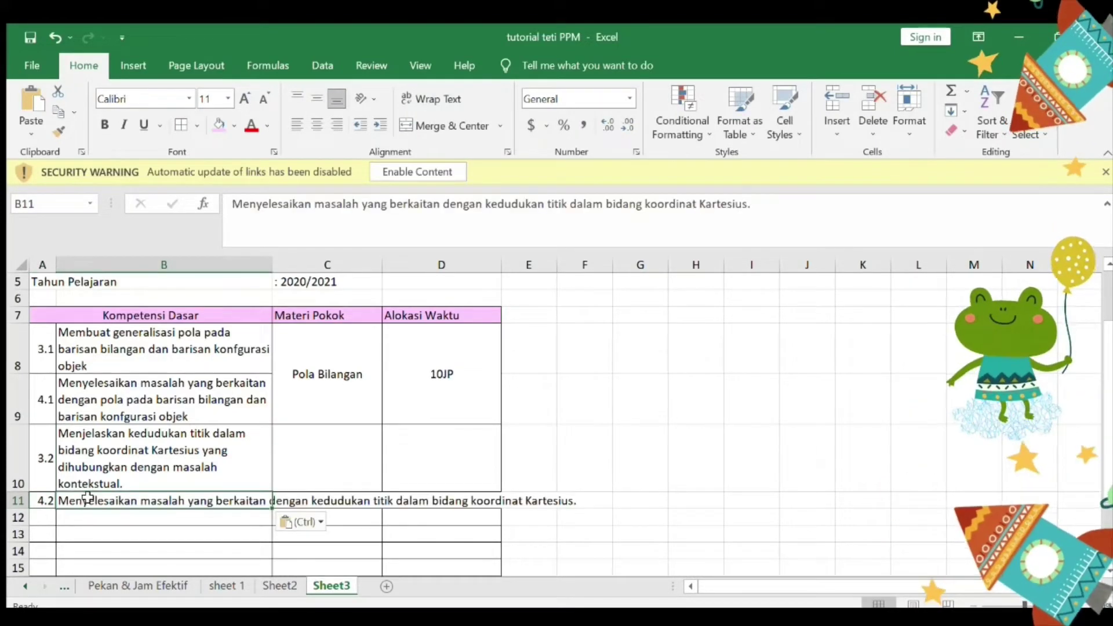
Step: Wrap the competency text in B11 and middle-align the number in A11
click(299, 423)
click(258, 501)
click(444, 97)
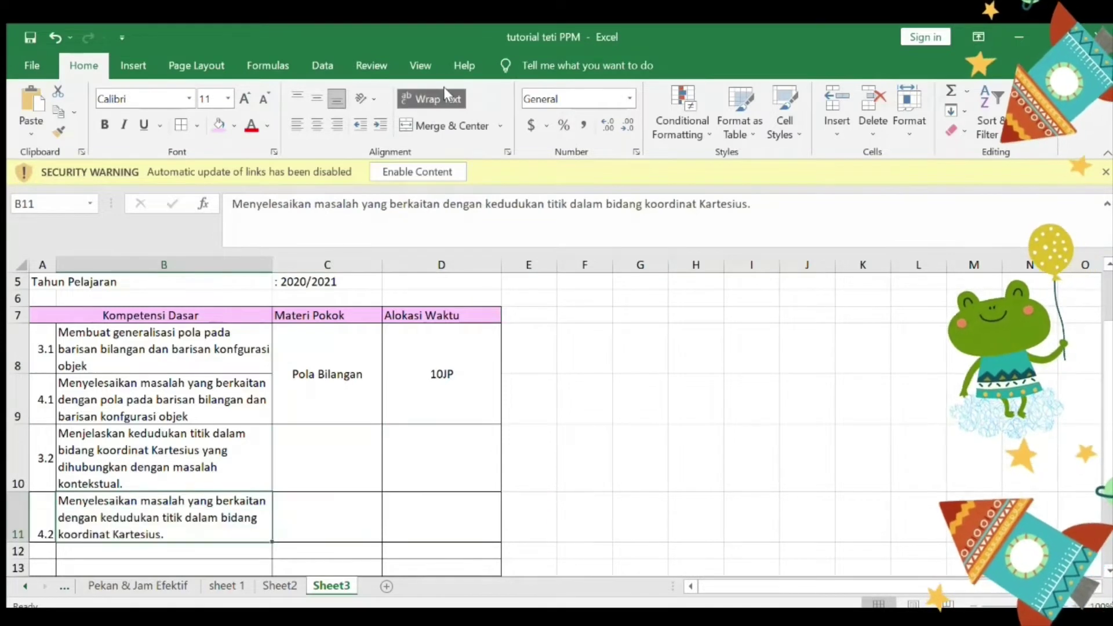
click(51, 521)
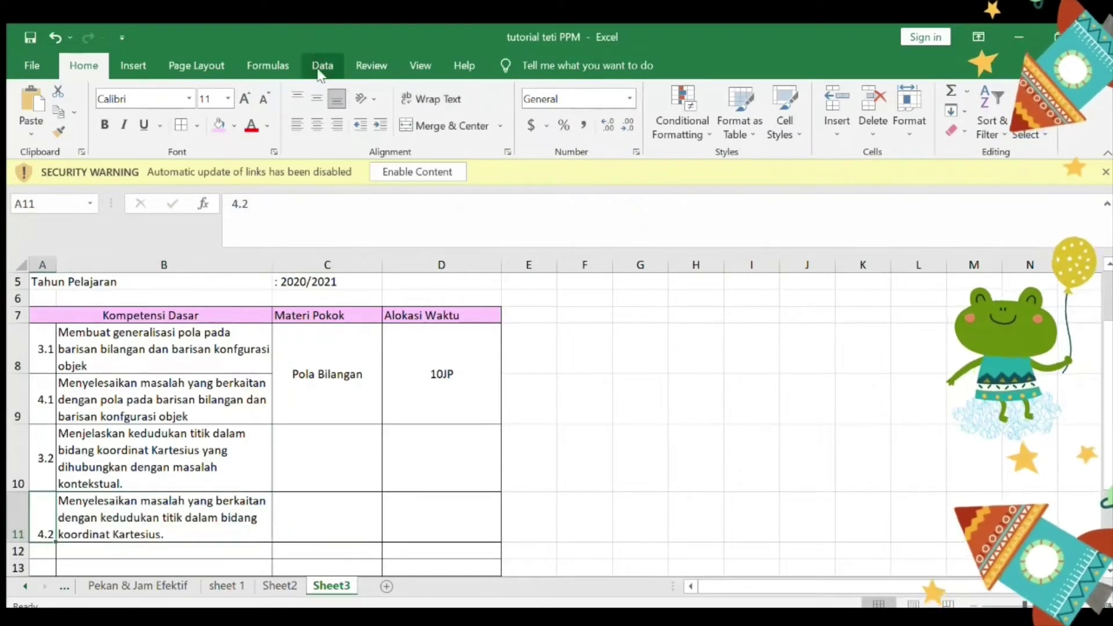
click(317, 98)
Step: Merge and center C10:C11 under Materi Pokok and D10:D11 under Alokasi Waktu
drag(306, 478, 313, 513)
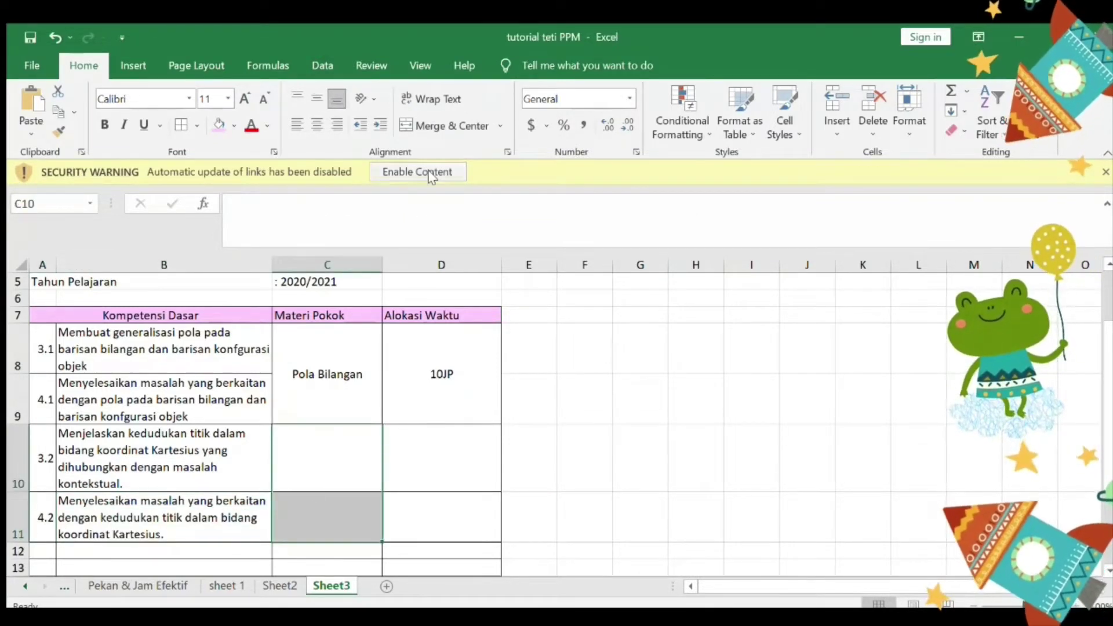
click(447, 125)
drag(419, 444, 422, 505)
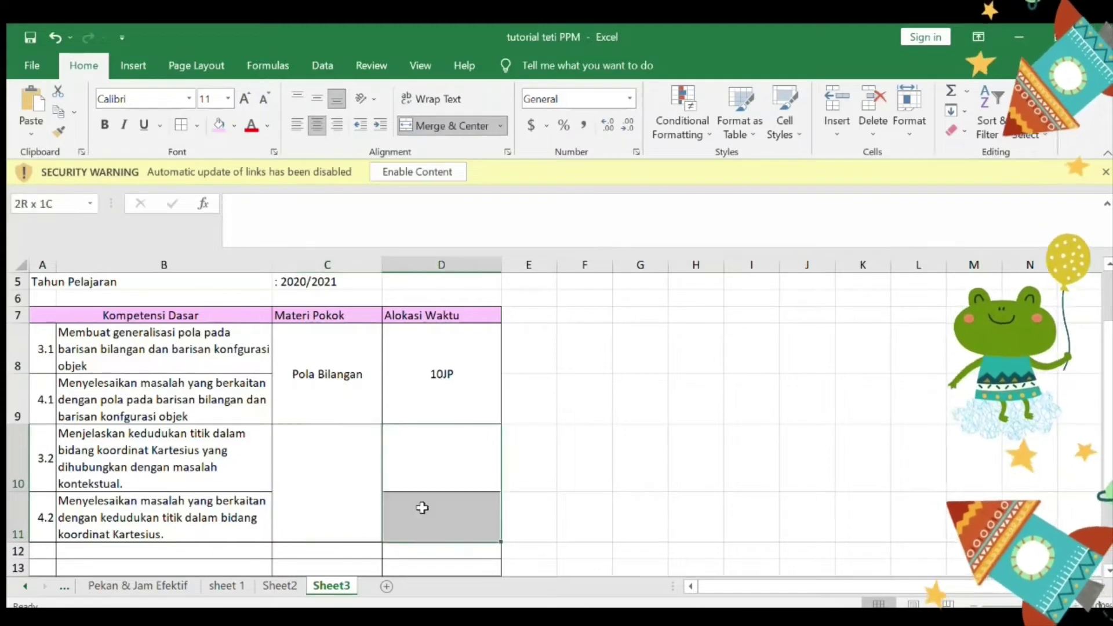
click(417, 125)
Step: Enter "Koordinat Kartesius" as the main topic in the merged cell C10 and center it vertically
click(297, 468)
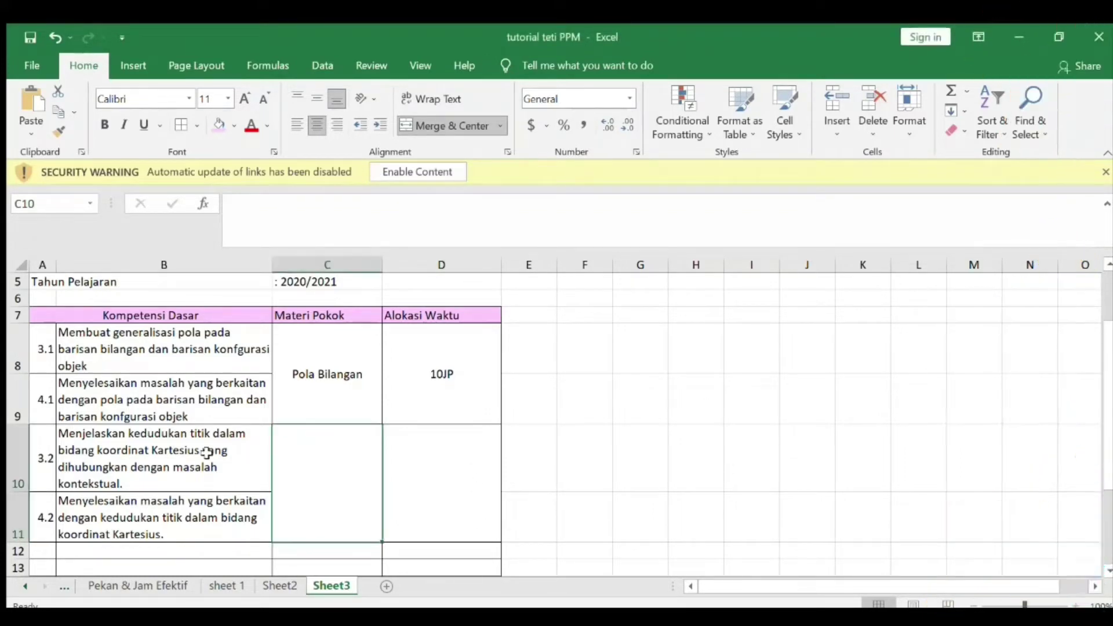
text(Koor)
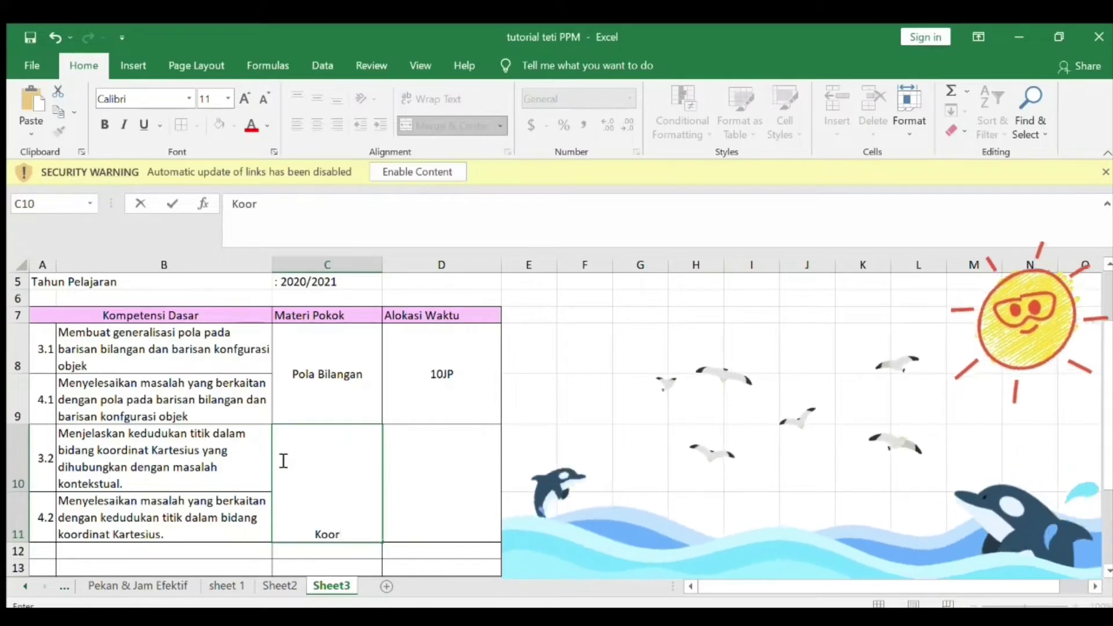
text(dinat Kart)
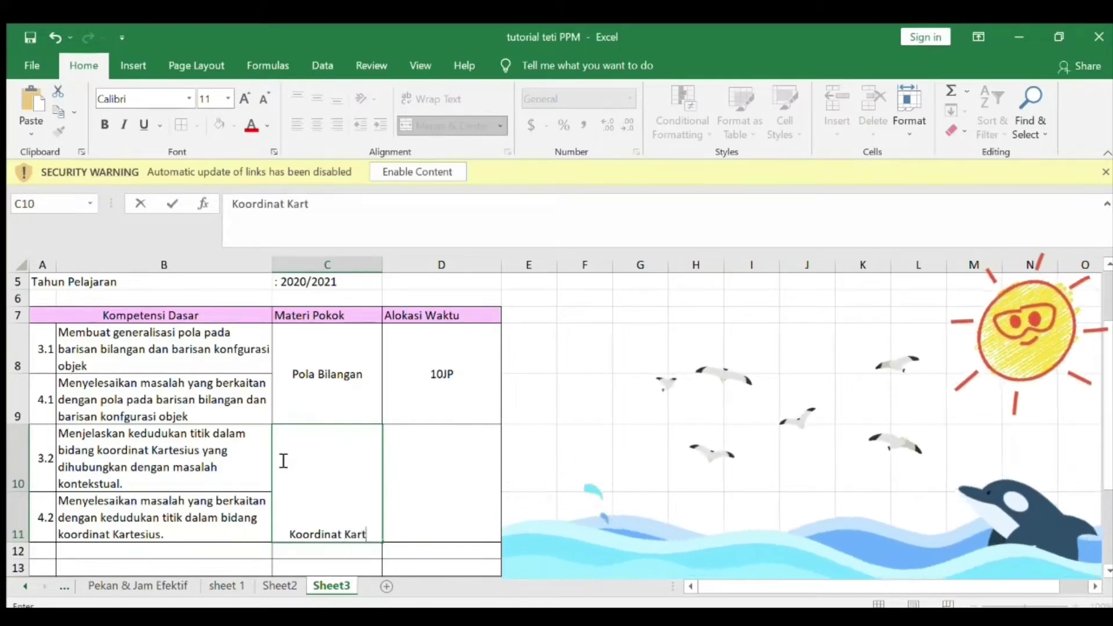
text(esius)
click(423, 484)
click(344, 481)
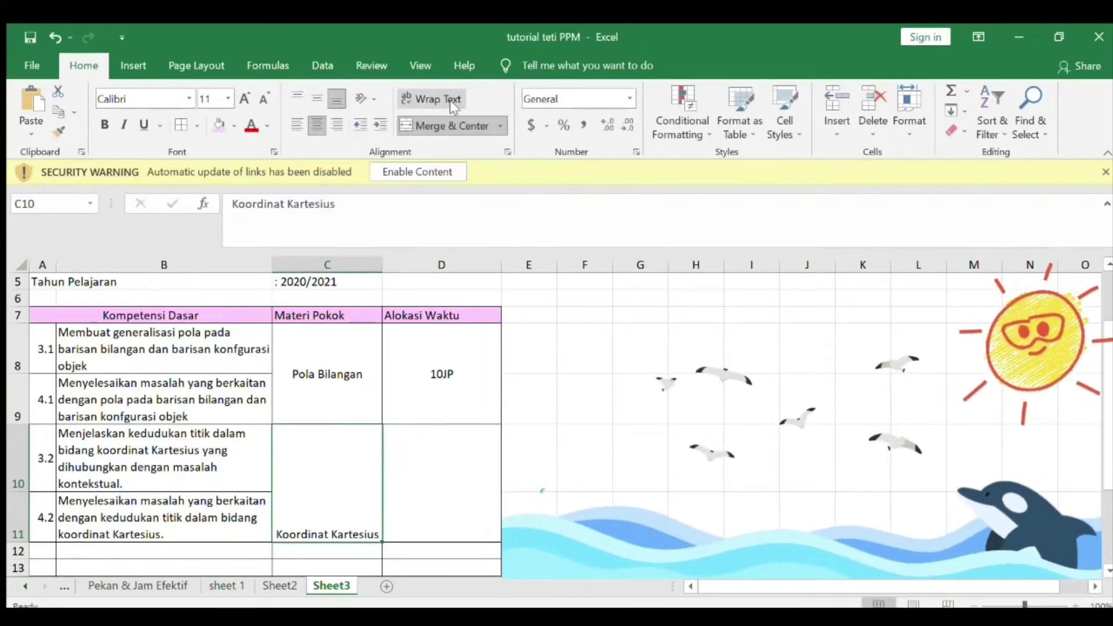
click(318, 99)
Step: Enter 10JP as the time allocation in the merged cell D10 and center it vertically
click(421, 444)
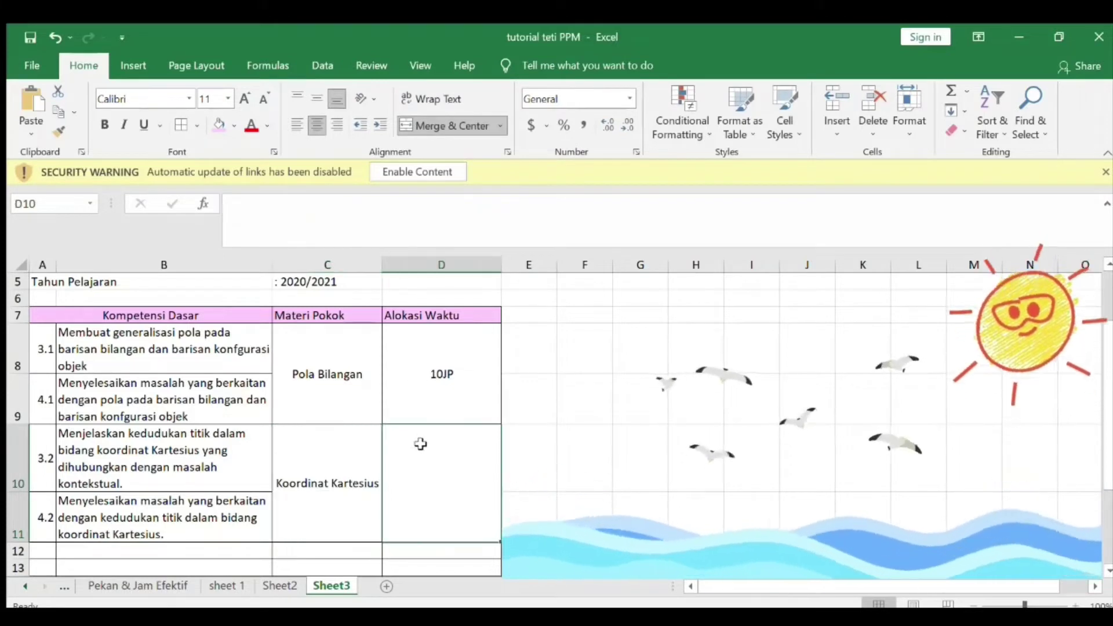
text(1)
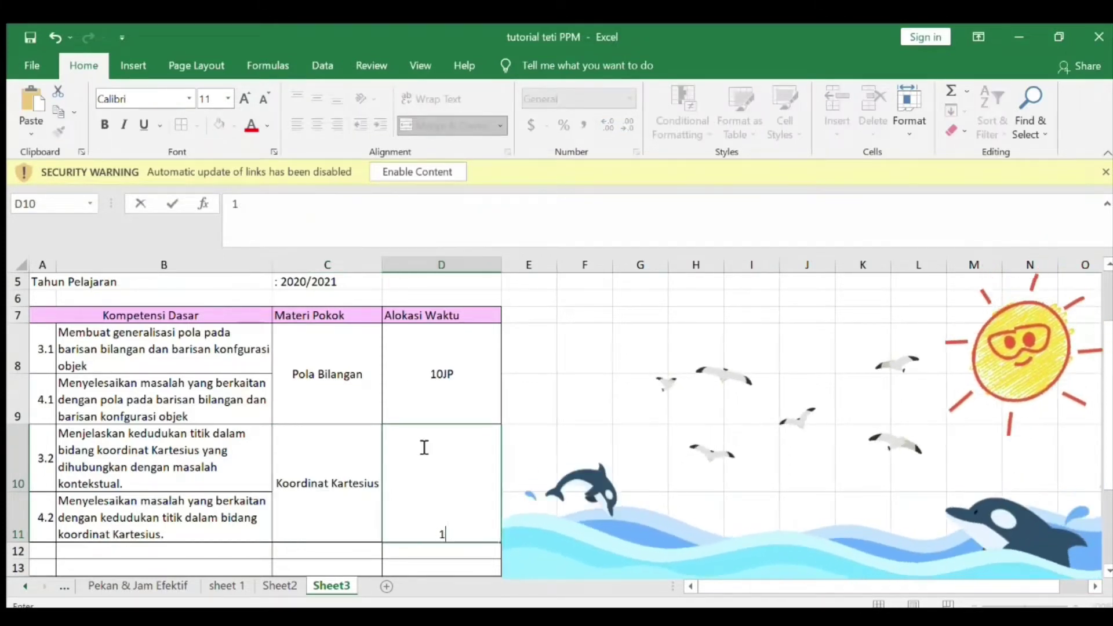
text(0JP)
key(Return)
key(Up)
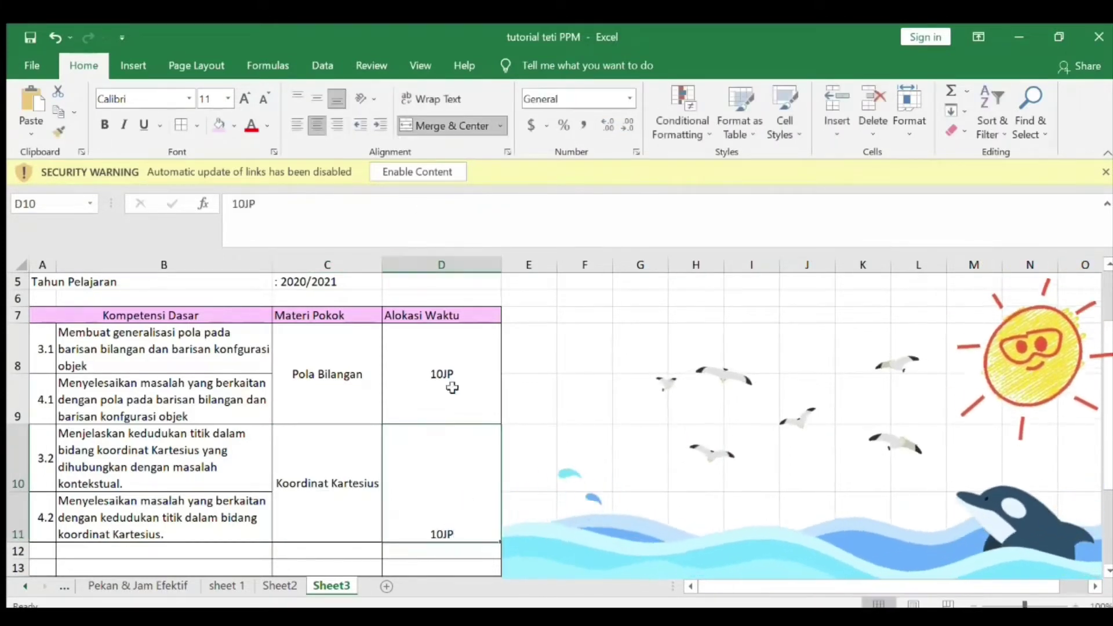
click(308, 101)
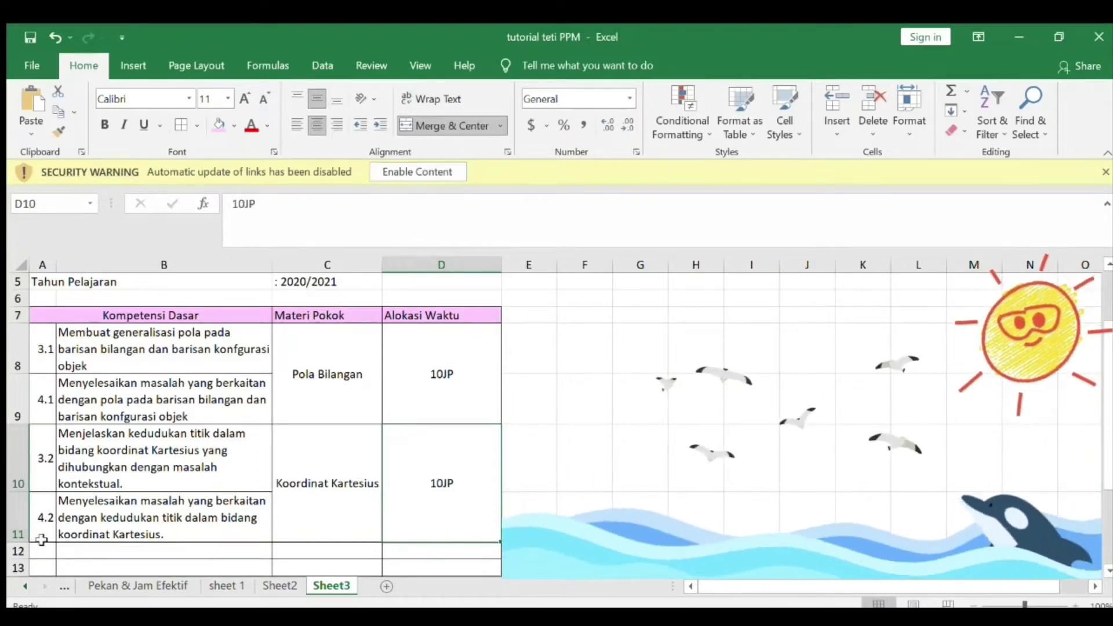
Step: Make the table headers Kompetensi Dasar, Materi Pokok and Alokasi Waktu bold
click(91, 315)
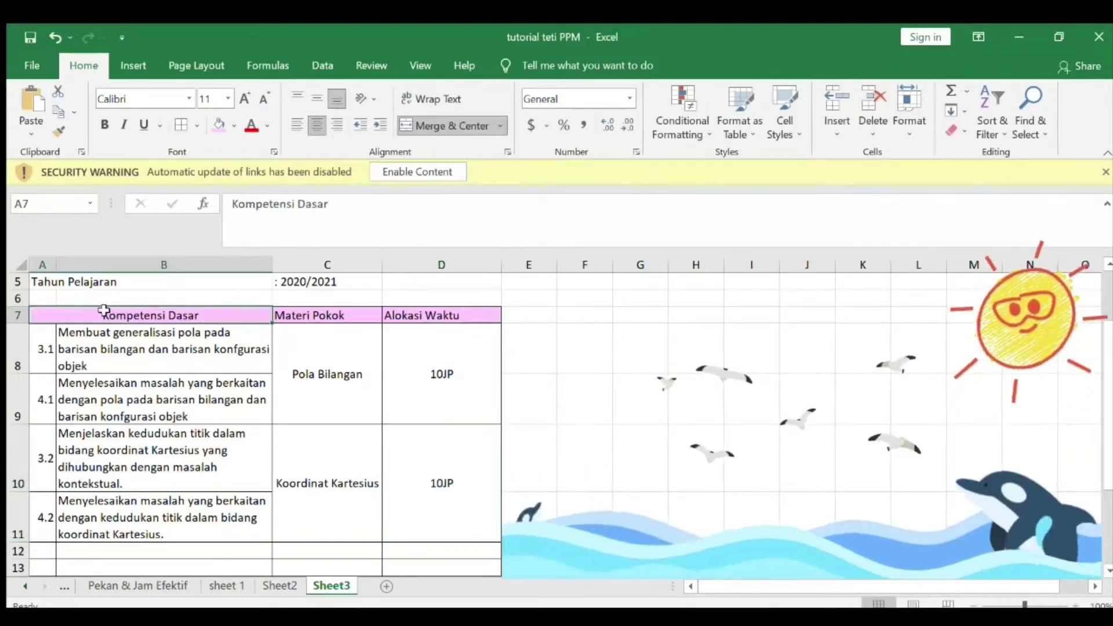
click(104, 125)
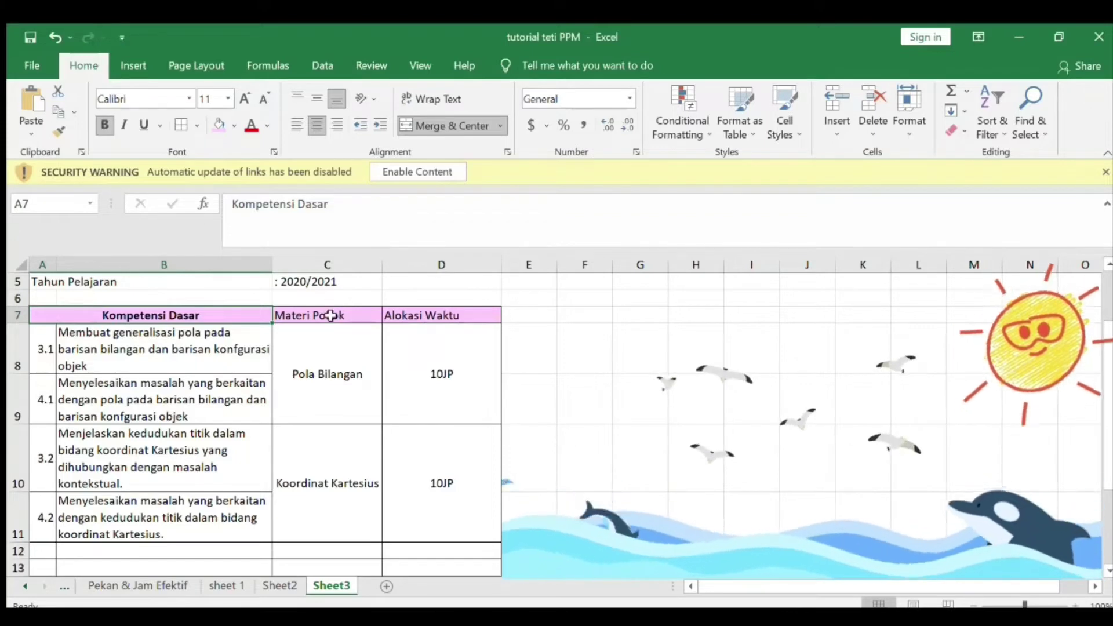
click(330, 315)
click(106, 123)
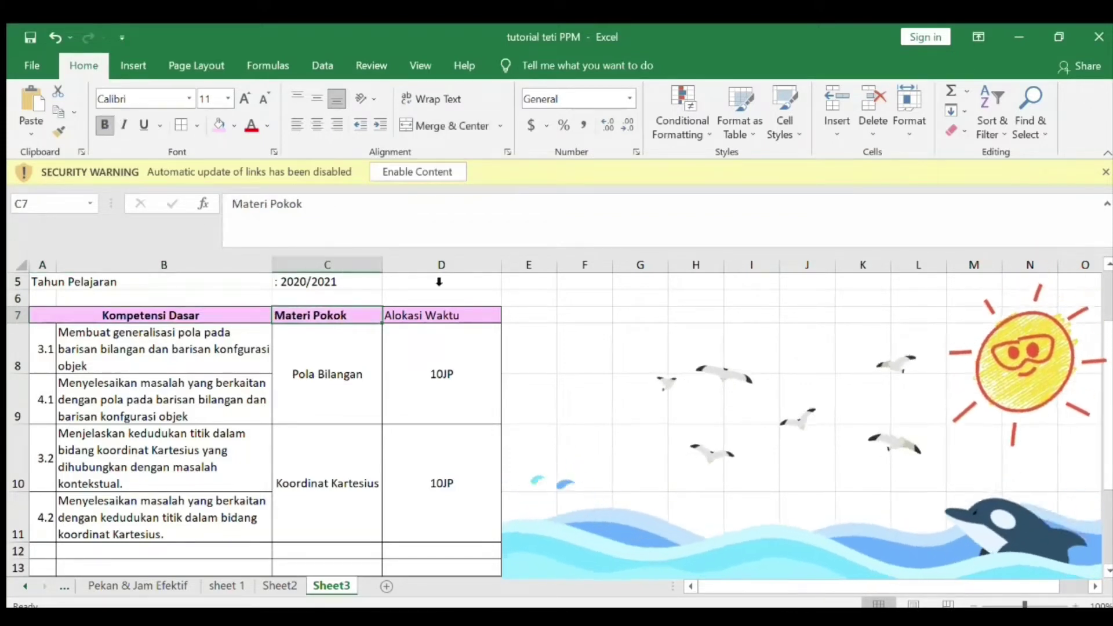
click(441, 316)
click(105, 124)
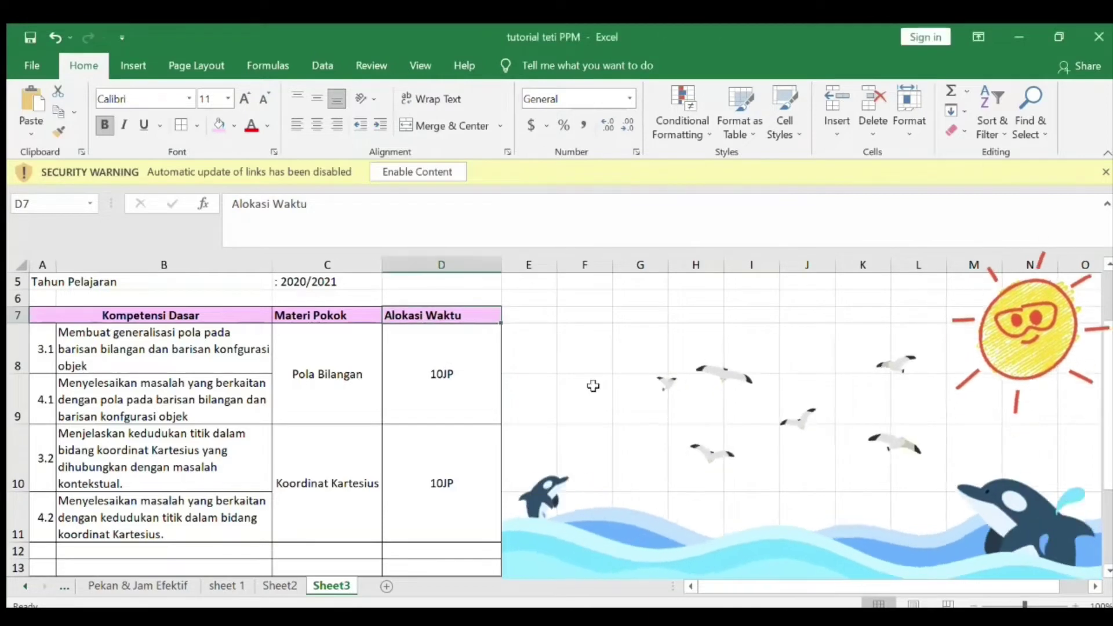
Step: Change the font of the whole competency table to Times New Roman
key(ctrl+a)
click(183, 97)
text(ti)
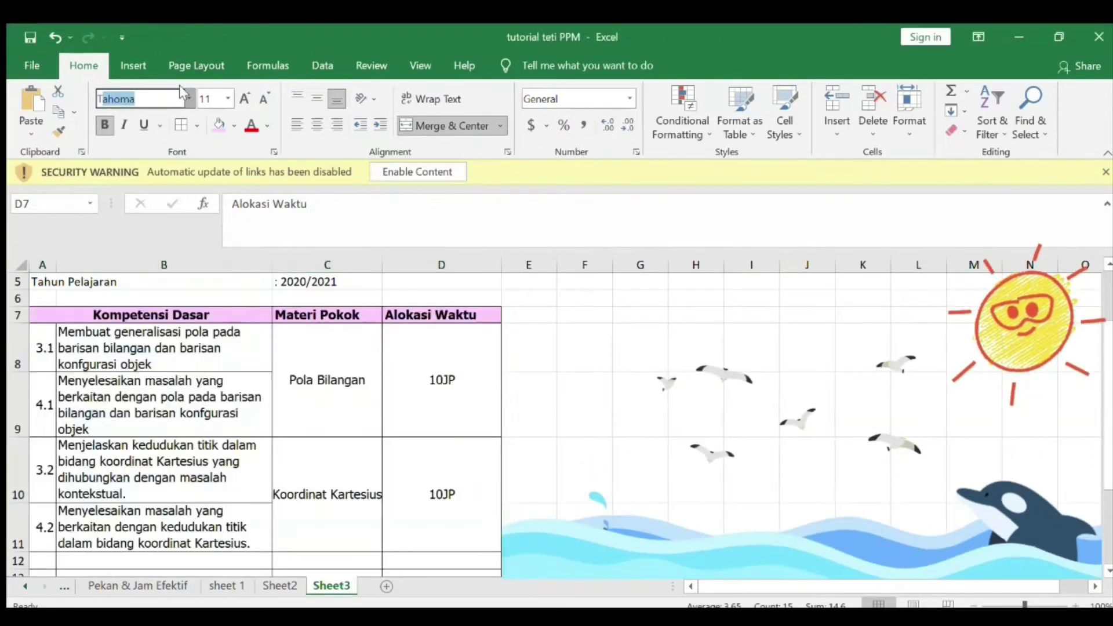
key(Return)
click(248, 326)
Step: Set the title and information rows A1:F5 to Times New Roman, size 12
key(ctrl+Home)
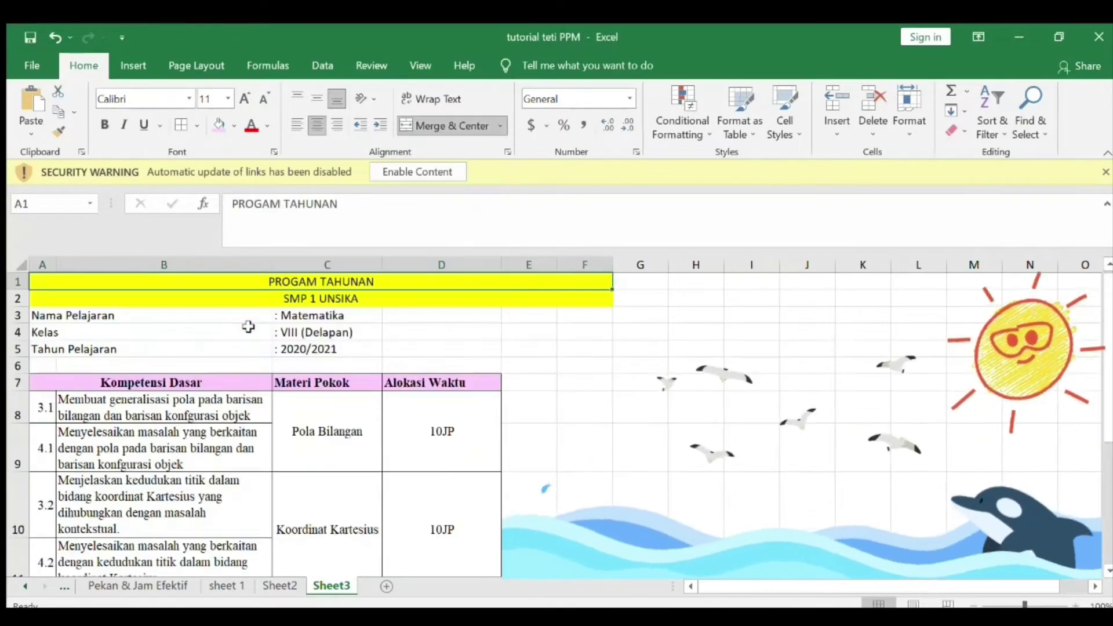
key(ctrl+shift+Down)
click(244, 99)
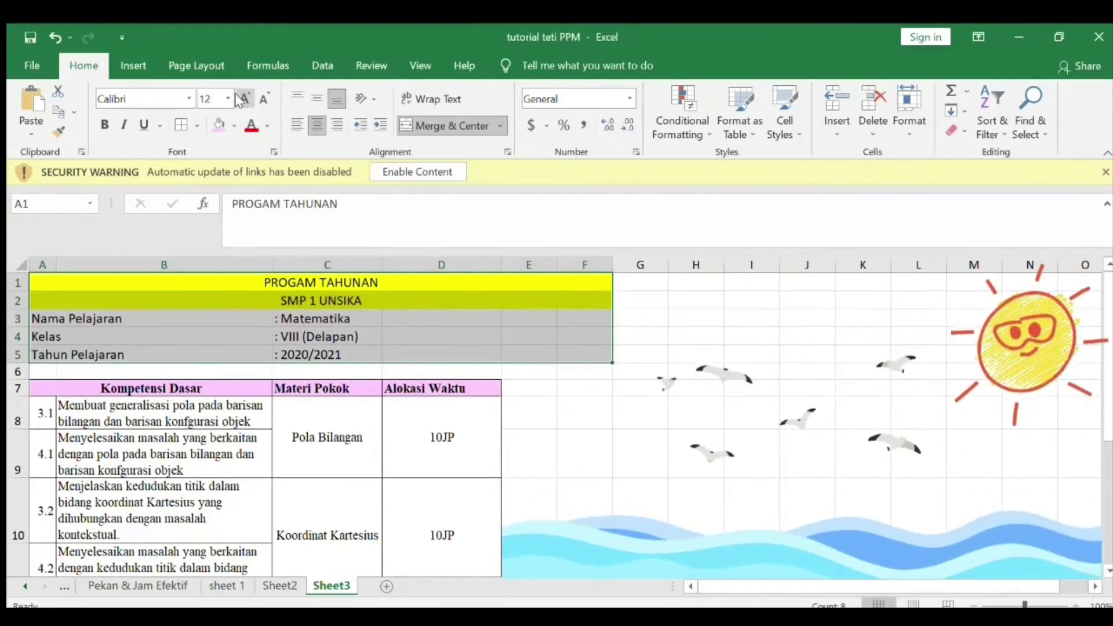
click(175, 103)
text(t)
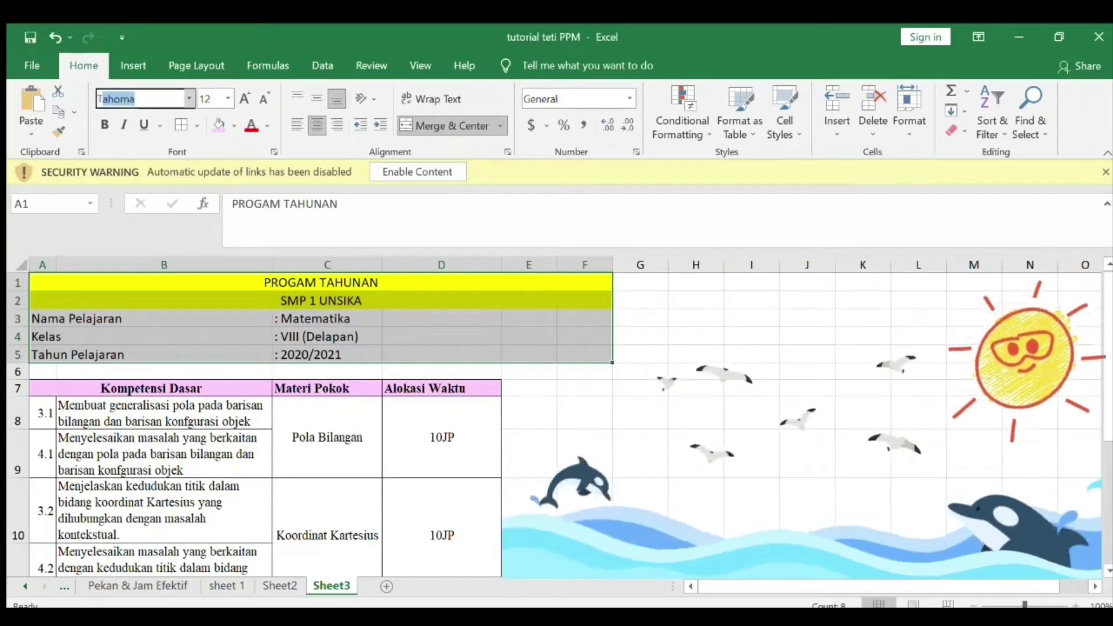
text(imes New Roman)
key(Return)
Step: Make the two title rows, PROGAM TAHUNAN and SMP 1 UNSIKA, bold
drag(220, 283, 267, 300)
click(447, 126)
click(105, 124)
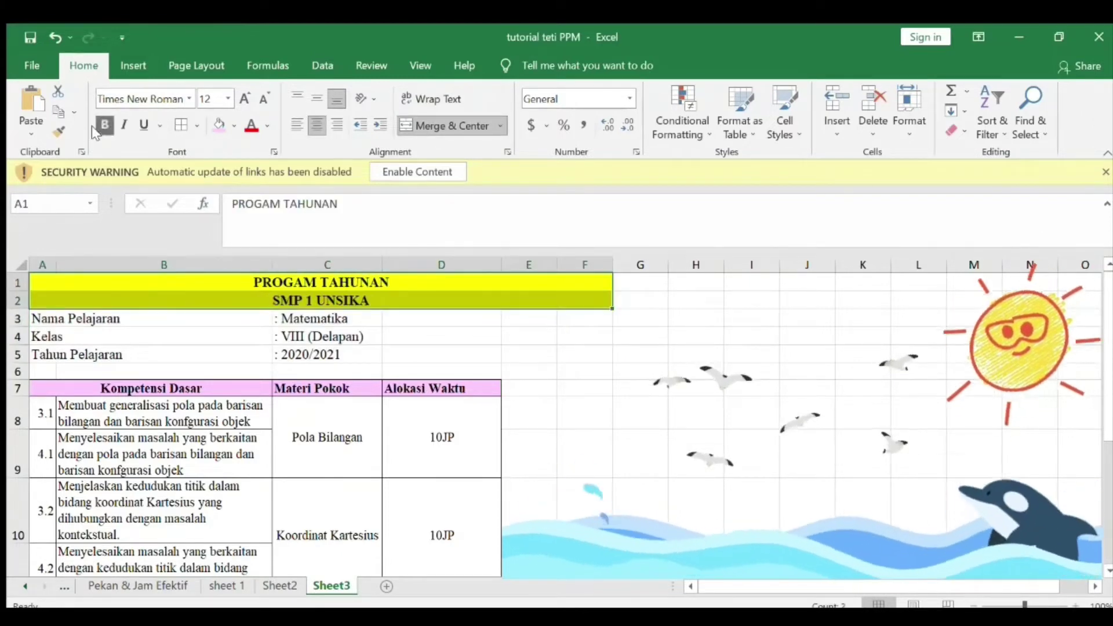
Step: Increase the font size of the two title rows, PROGAM TAHUNAN and SMP 1 UNSIKA, by one step
click(244, 99)
click(358, 490)
click(503, 298)
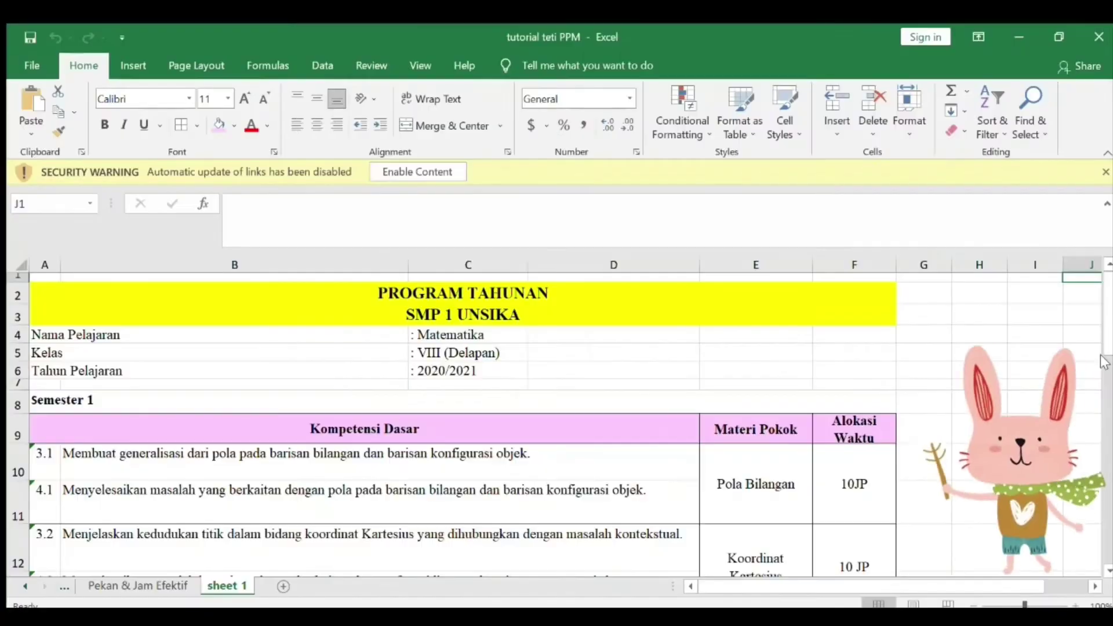
Step: Examine the heading, subject information and first Semester 1 rows of the completed annual program on sheet 1
scroll(1104, 363, right, 1)
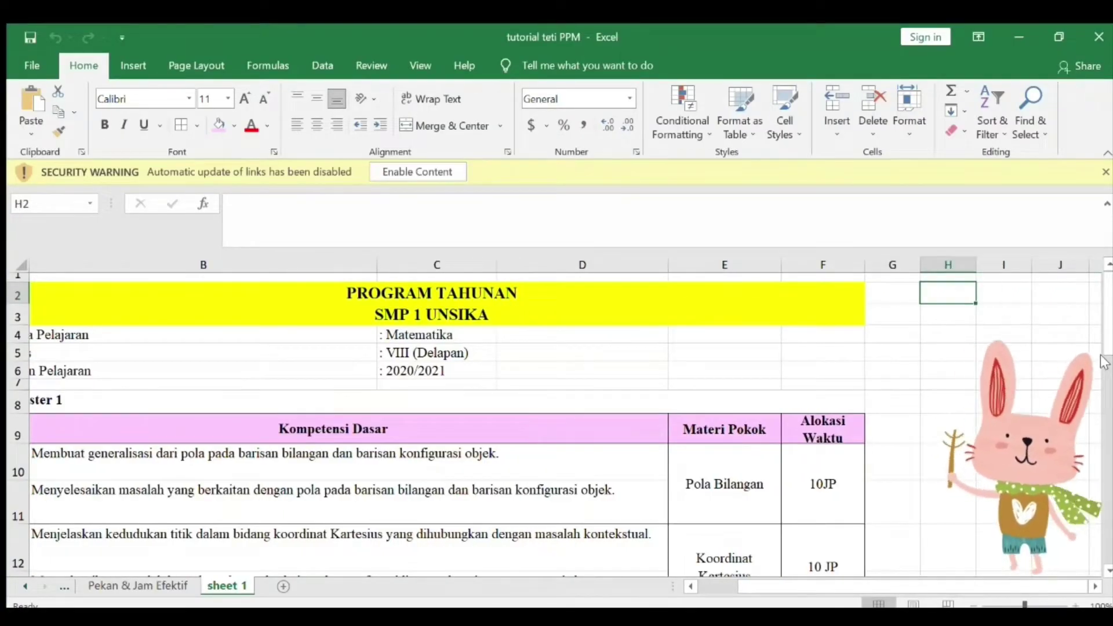
key(Home)
key(Down)
key(Down)
key(Down)
key(Down)
key(Down)
key(Down)
key(Down)
key(Down)
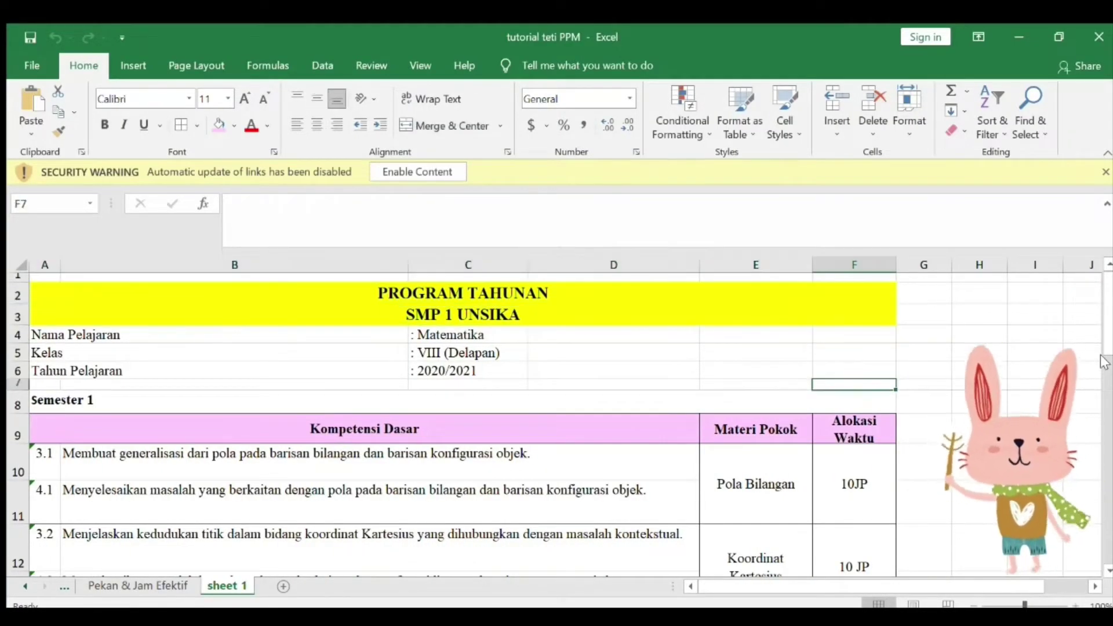
key(Down)
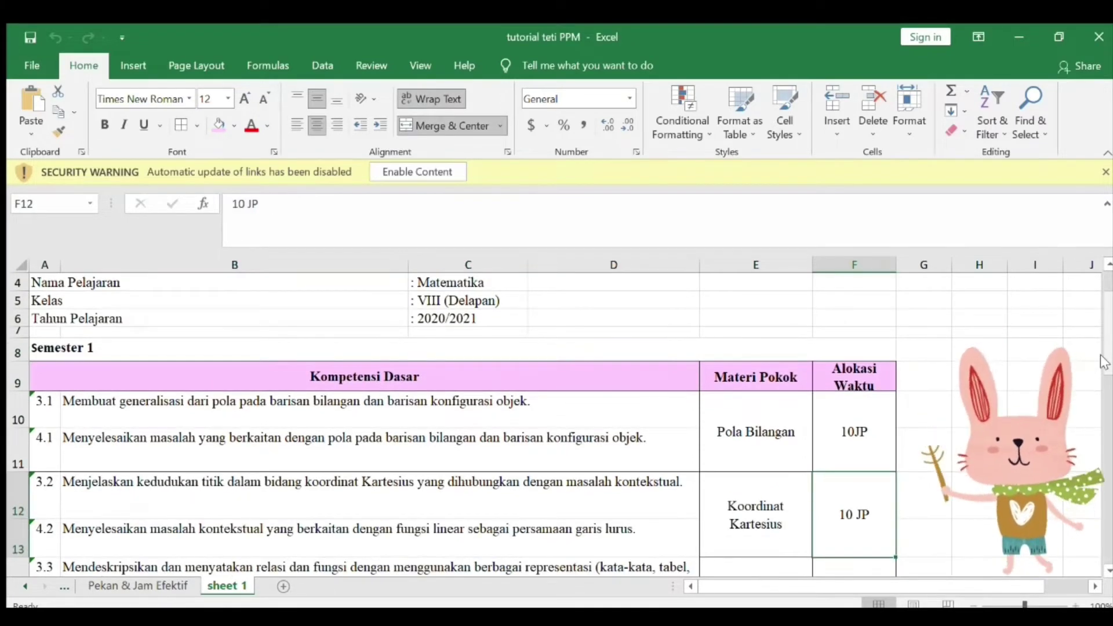
key(Down)
key(Up)
key(Up)
key(Up)
key(Up)
key(Up)
key(Up)
key(Up)
key(Up)
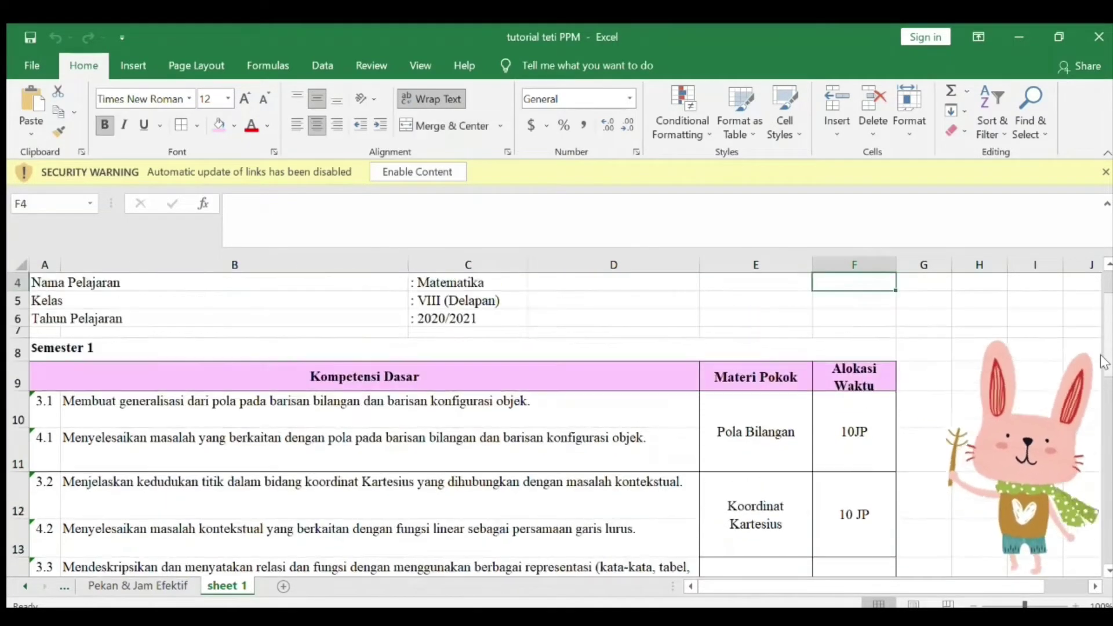
Step: Look through the Semester 1 competencies and time allocations down to the first rows of the Semester 2 table
key(Down)
key(Down)
key(Down)
key(Down)
key(Down)
key(Down)
key(Down)
key(Down)
key(Down)
key(Down)
key(Down)
key(Down)
key(Down)
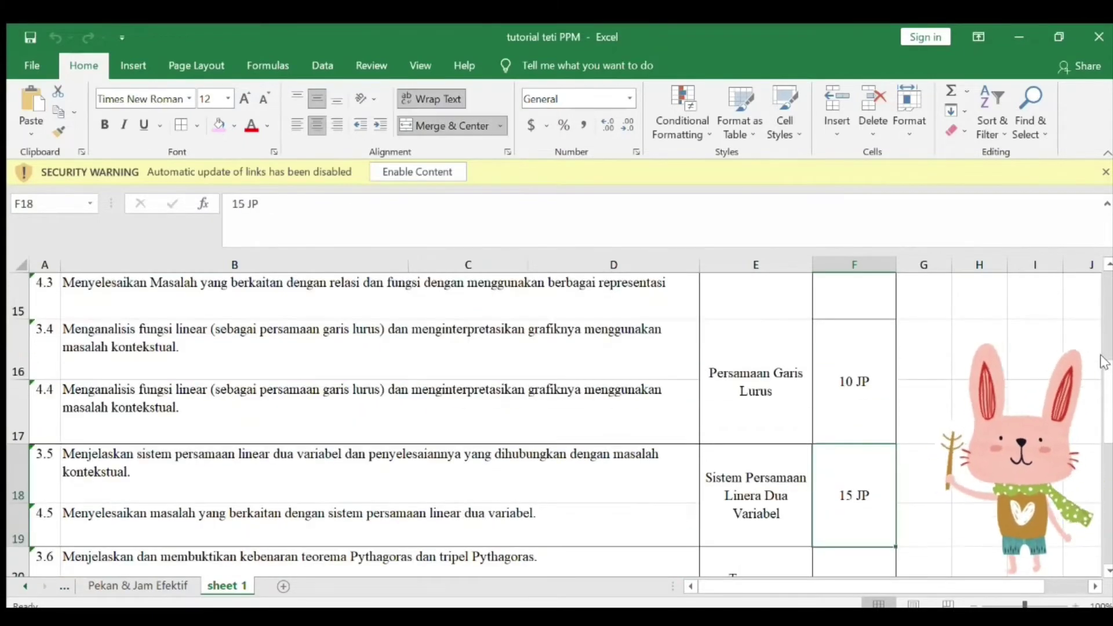
key(Down)
key(Down)
key(Down)
key(Down)
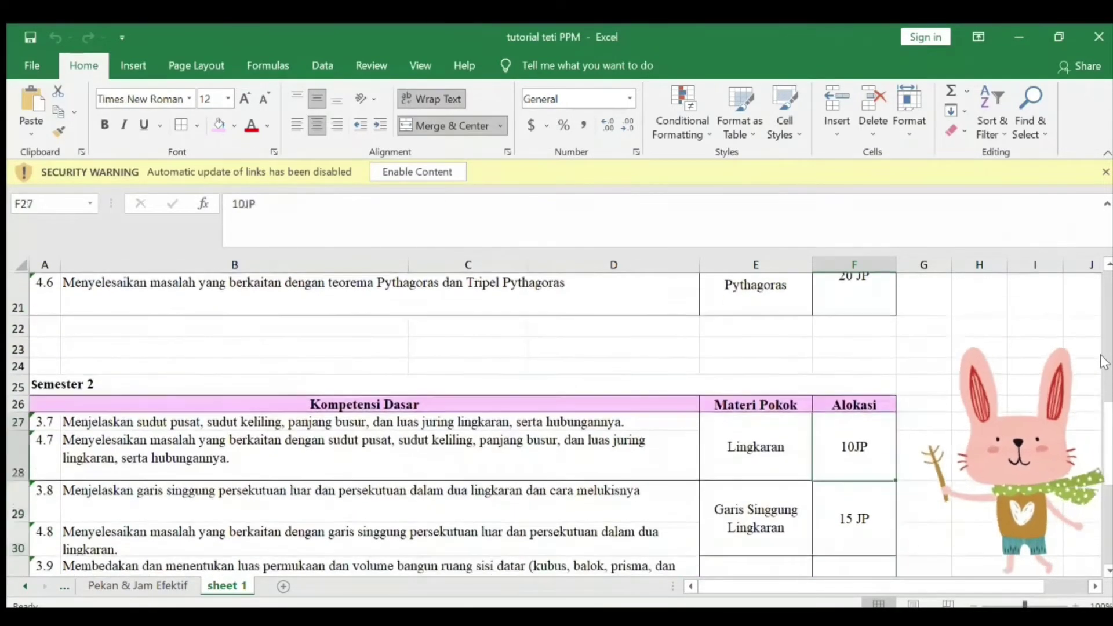
Step: Return to the annual program's title rows and review the layout down to the Relasi dan Fungsi row
key(Up)
key(Up)
key(Up)
key(Up)
key(Up)
key(Up)
key(Up)
key(Up)
key(Up)
key(Up)
key(Up)
key(Up)
key(Up)
key(Up)
key(Up)
key(Up)
key(Up)
key(Up)
key(Down)
key(Down)
key(Down)
key(Down)
key(Down)
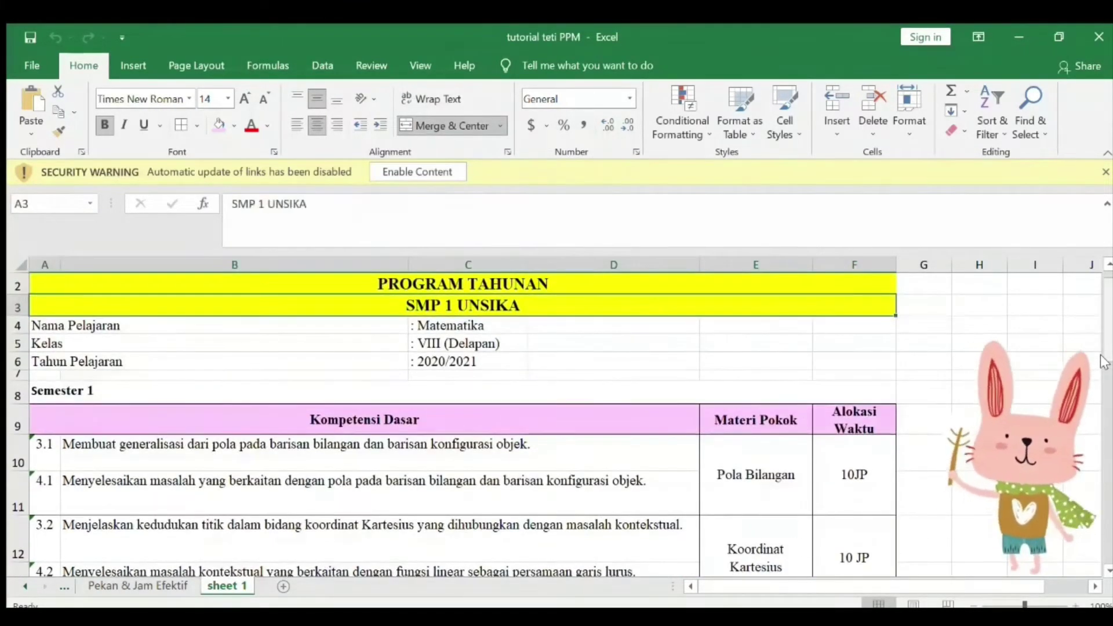
key(Down)
key(Down)
key(Down)
key(Down)
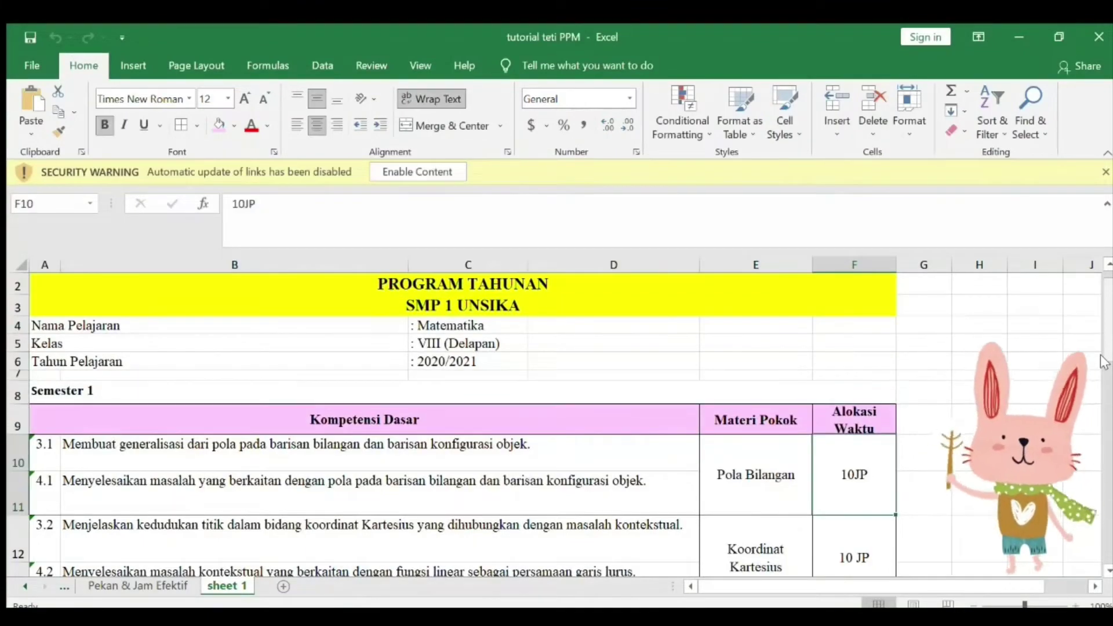
key(Down)
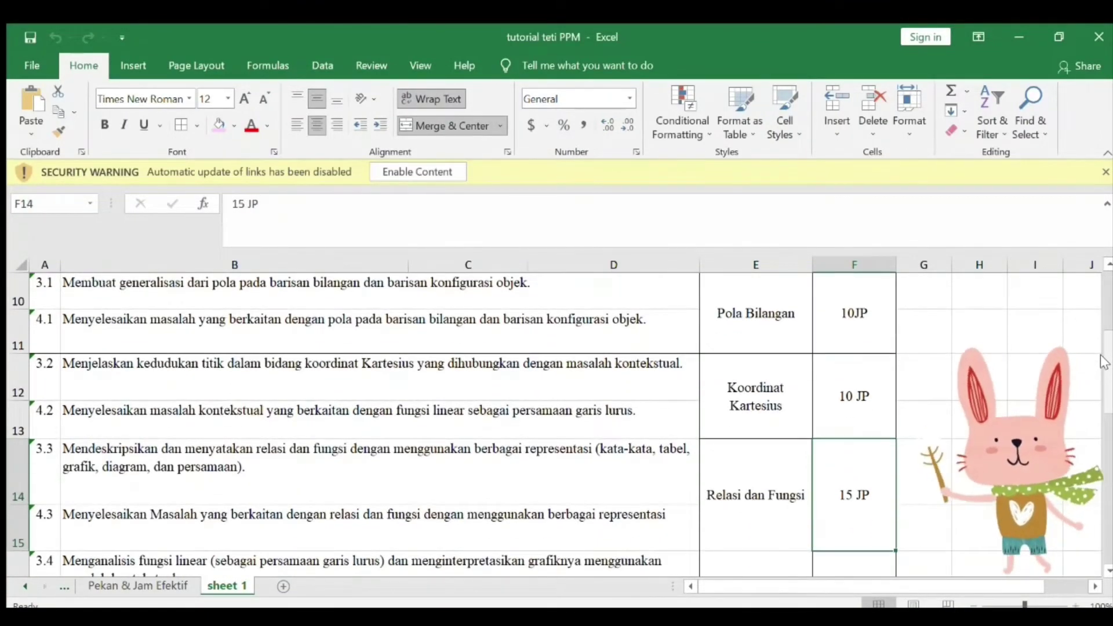
Step: Go over the Semester 1 table again, from Pola Bilangan to the Pythagoras topic and back
key(Up)
key(Up)
key(Up)
key(Up)
key(Down)
key(Down)
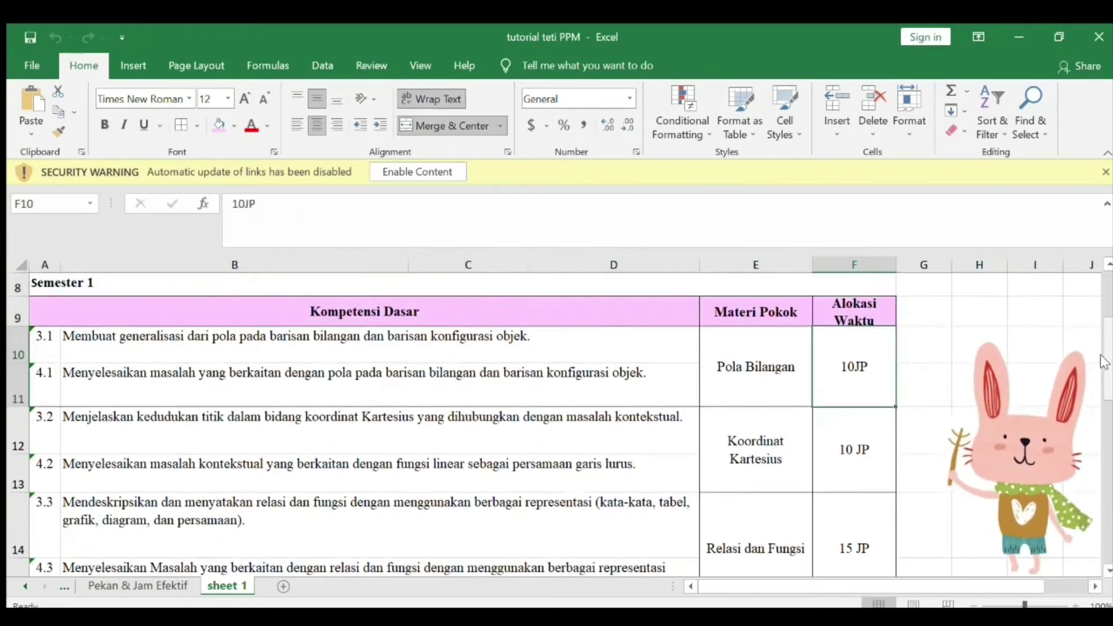
key(Down)
key(Down)
key(Down)
key(Down)
key(Down)
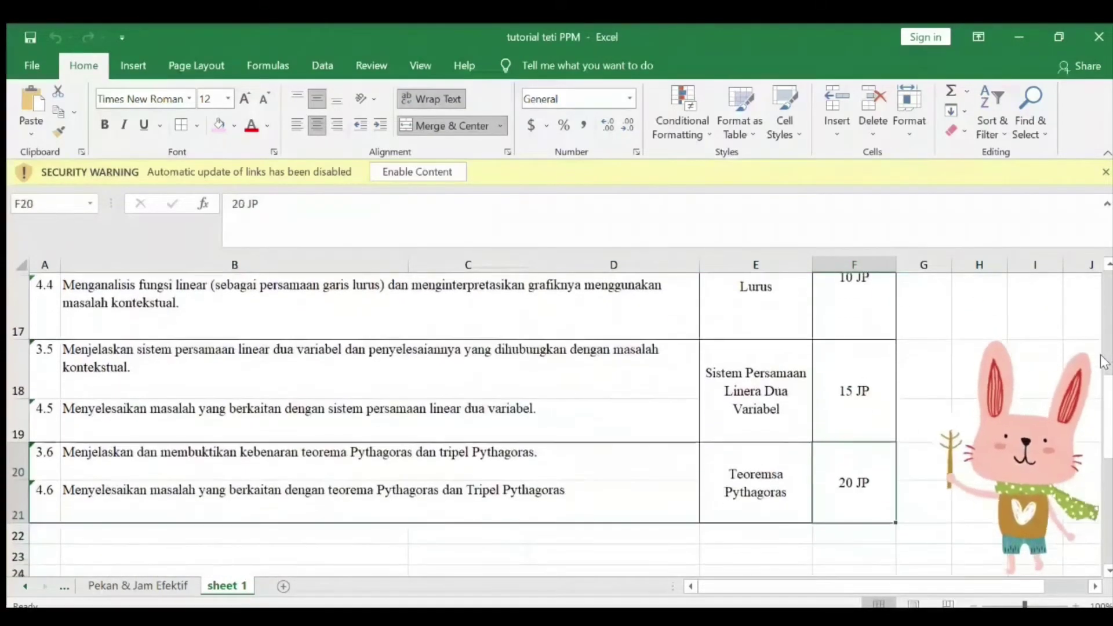
key(Down)
key(Up)
key(Up)
key(Up)
key(Up)
key(Up)
key(Up)
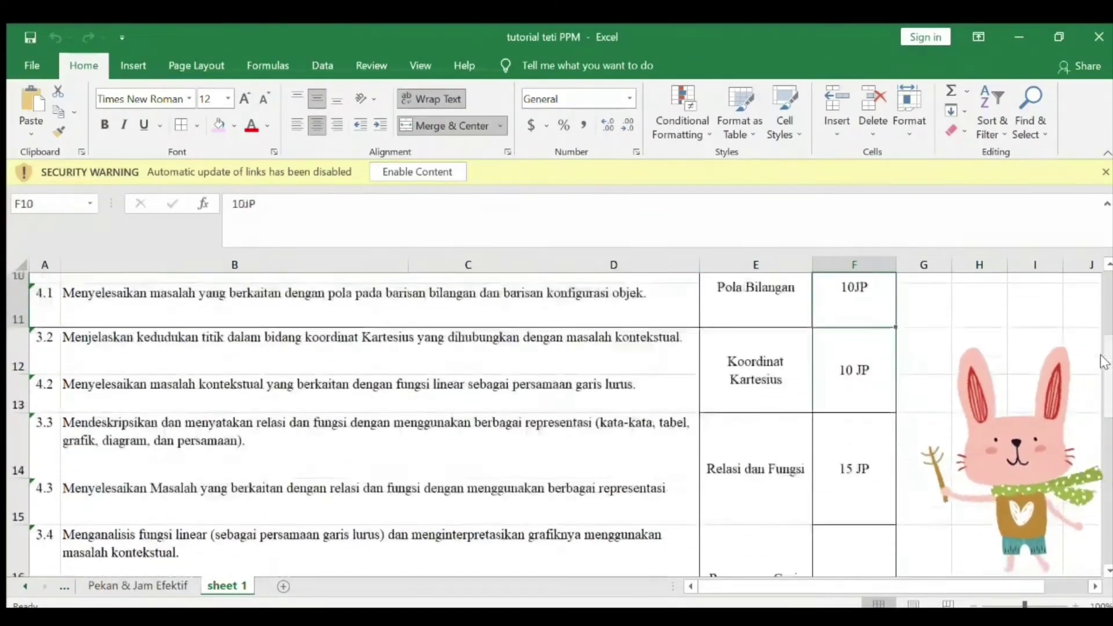
Step: Review the Semester 2 table through to the date and signature block, and return to the start of the sheet
key(Down)
key(Down)
key(Down)
key(Down)
key(Down)
key(Down)
key(Down)
key(Down)
key(Down)
key(Down)
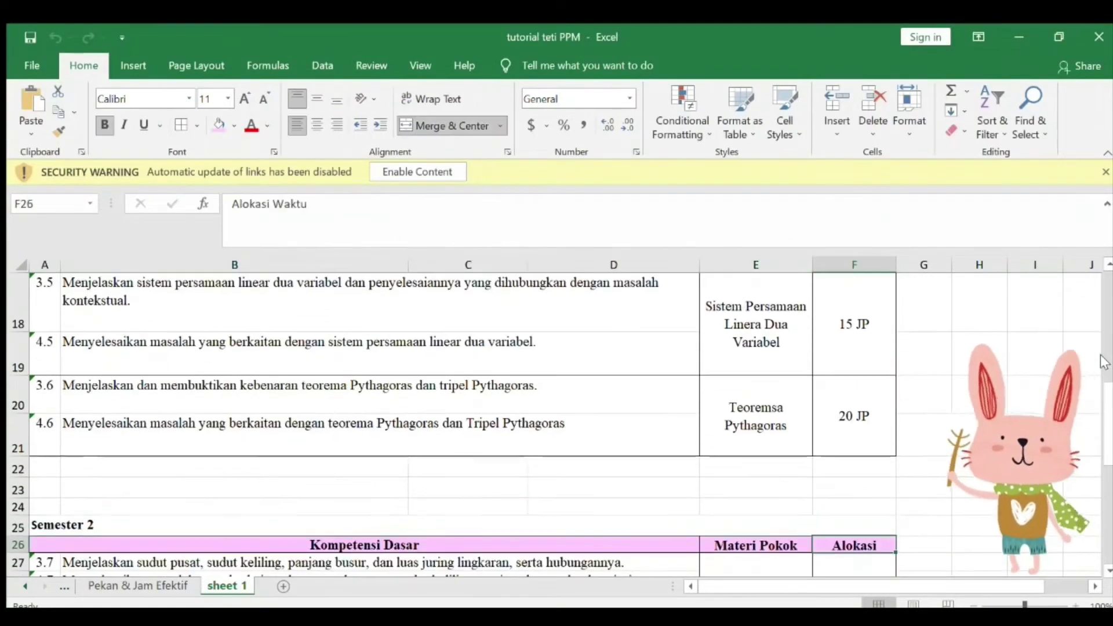
key(Down)
key(Down)
key(Down)
key(Down)
key(Down)
key(Down)
key(Down)
key(Down)
key(Down)
key(Down)
key(Down)
key(Down)
key(Down)
key(Down)
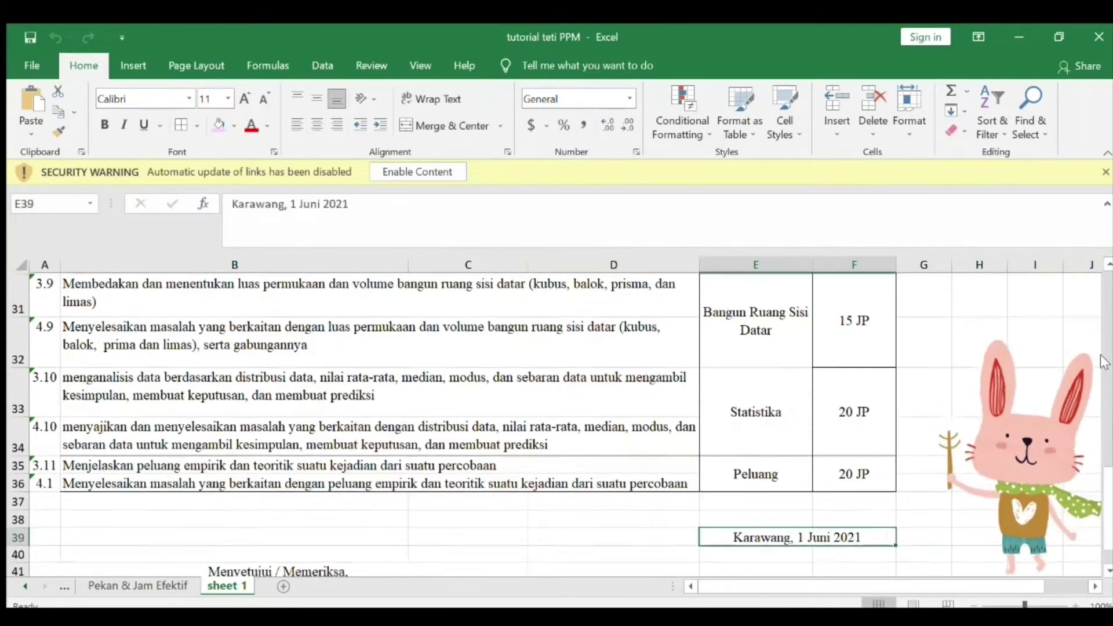
key(Down)
key(Down)
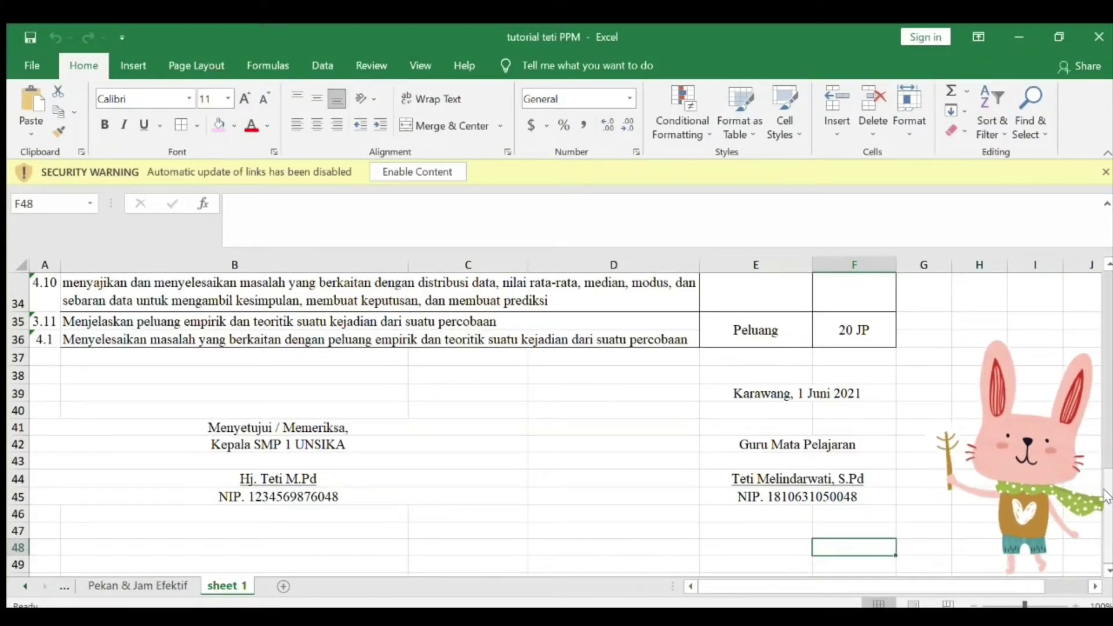
drag(1108, 443, 1100, 285)
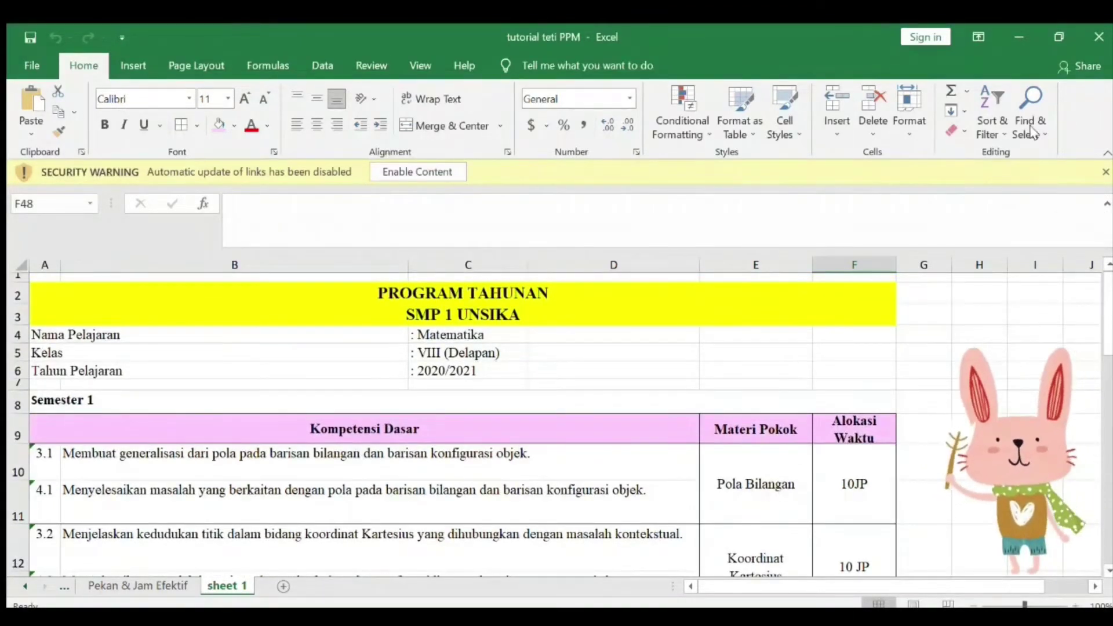
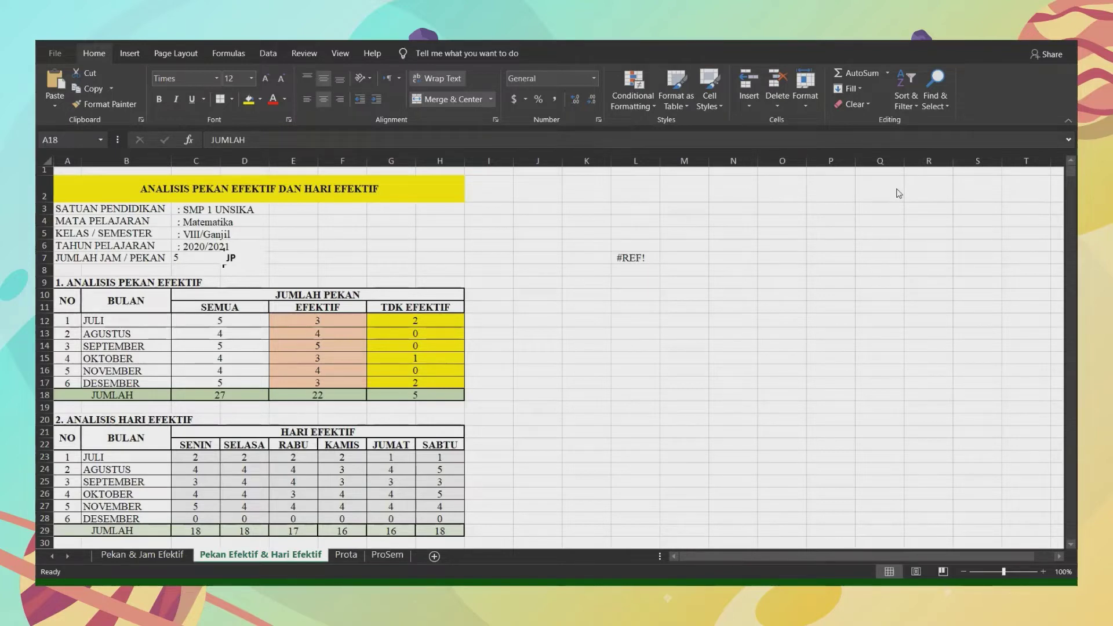
Step: Inspect the total, effective and non-effective week cells for Juli and Agustus in the Analisis Pekan Efektif table
click(149, 321)
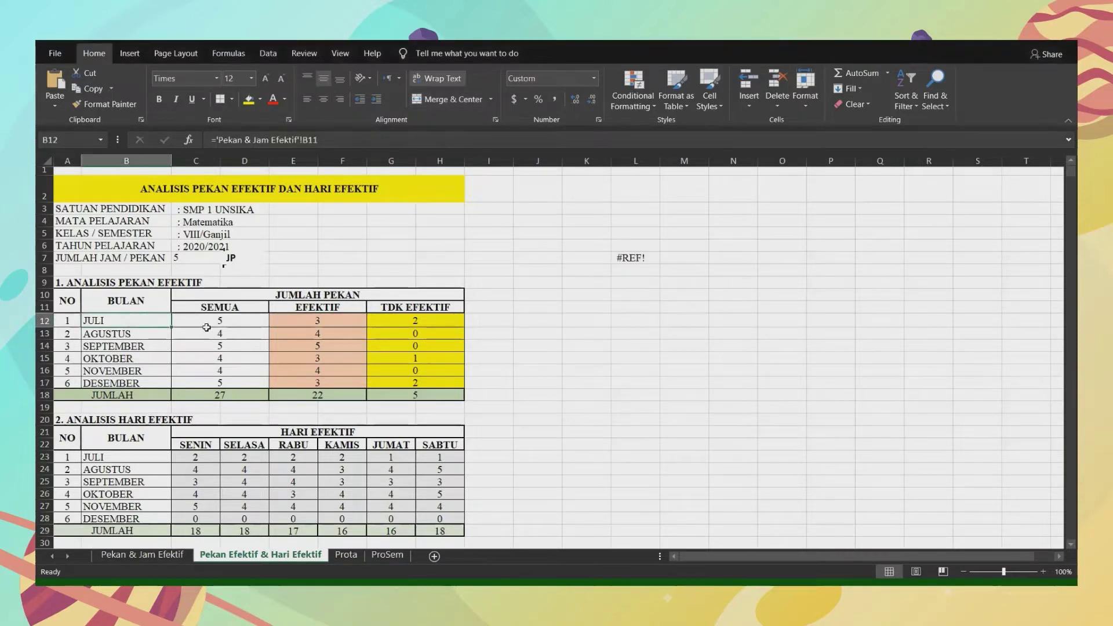
click(300, 320)
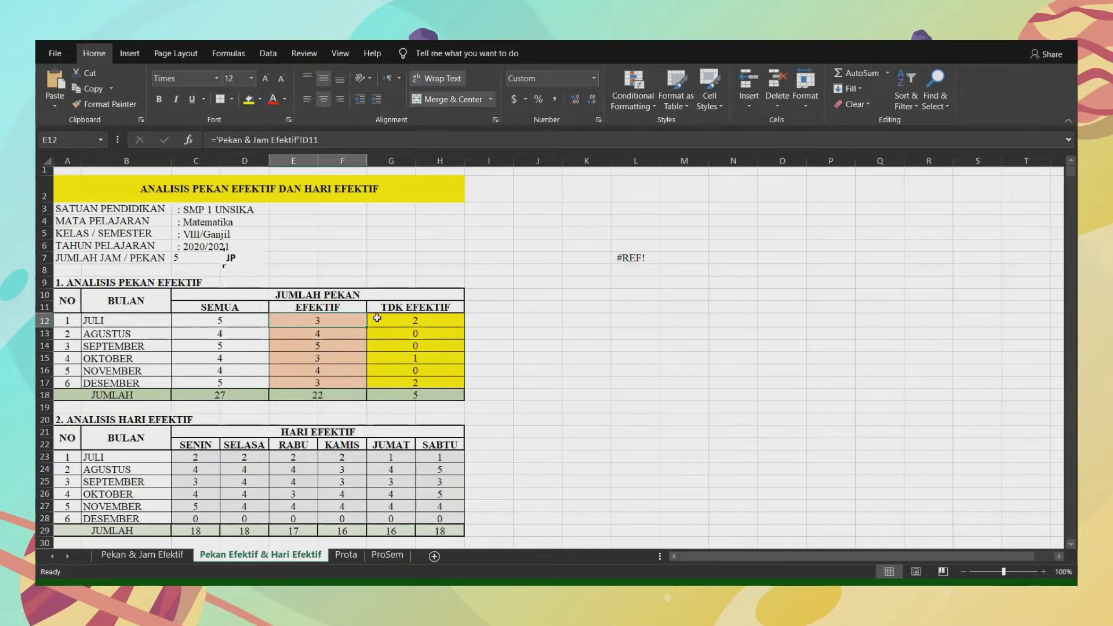
click(404, 317)
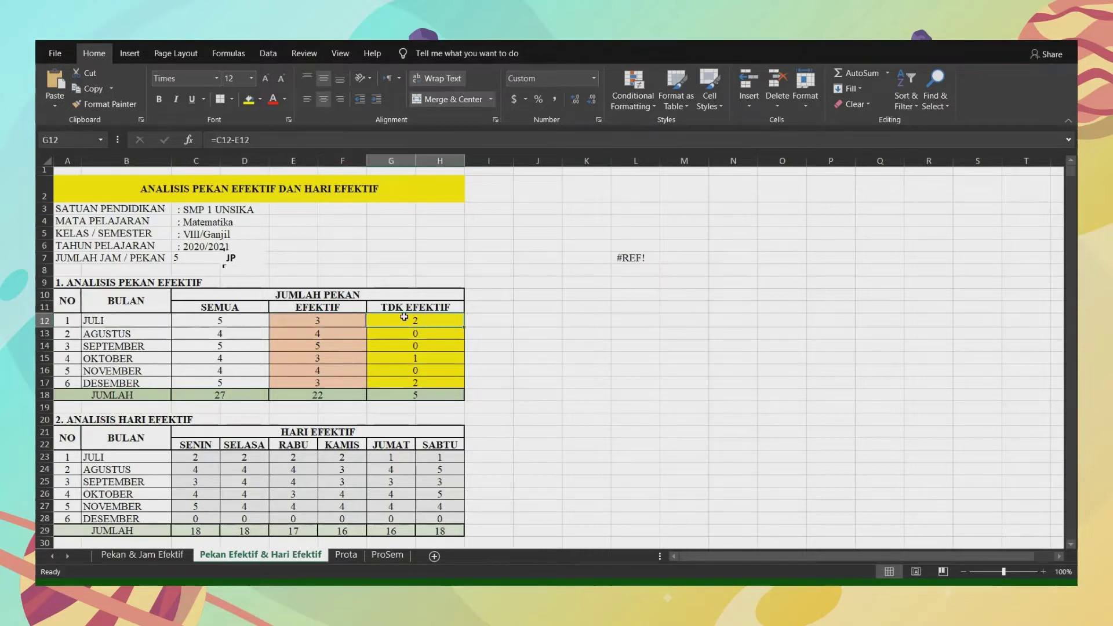
click(160, 335)
click(211, 334)
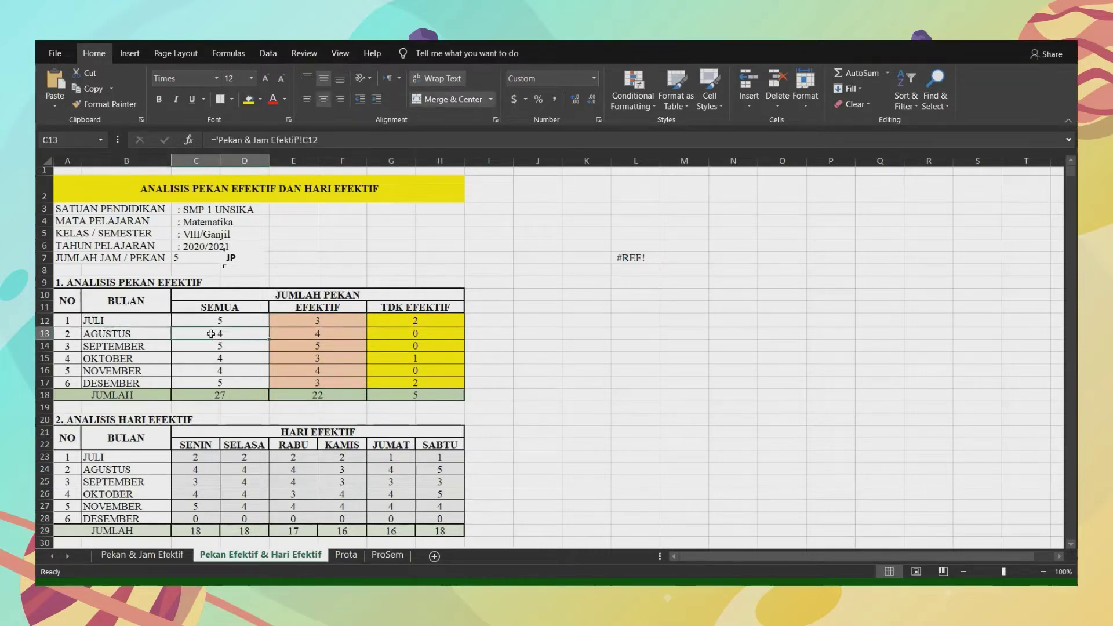
click(316, 334)
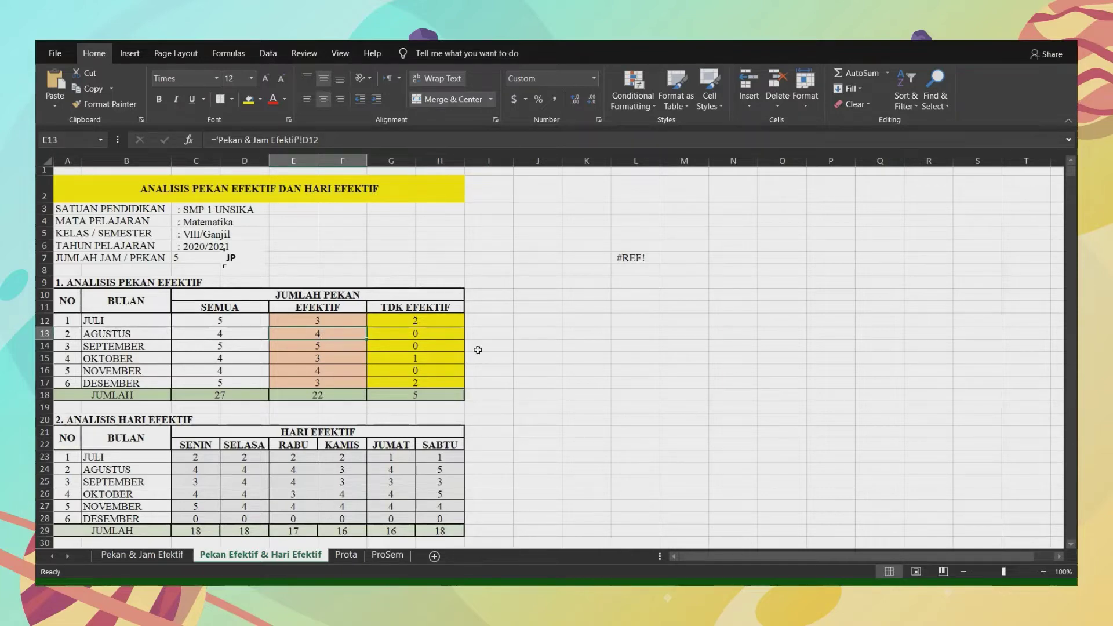
click(437, 332)
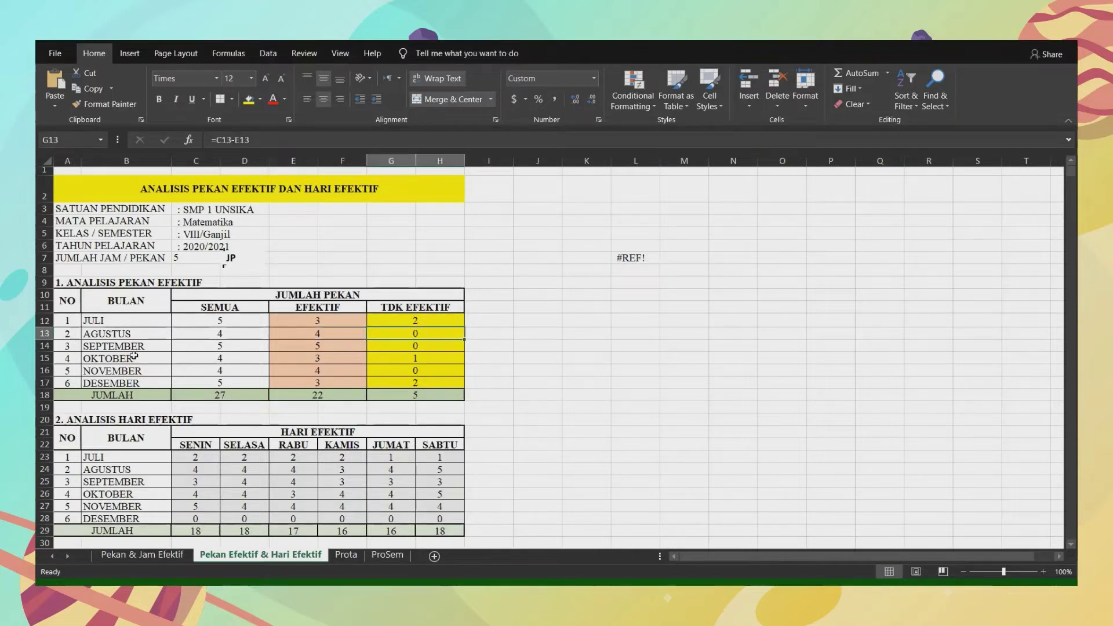
Step: Check the September to Desember rows and the JUMLAH formulas of the Analisis Pekan Efektif table
click(70, 346)
mouse_move(69, 346)
mouse_down()
mouse_move(347, 371)
mouse_move(397, 393)
mouse_move(400, 384)
mouse_up()
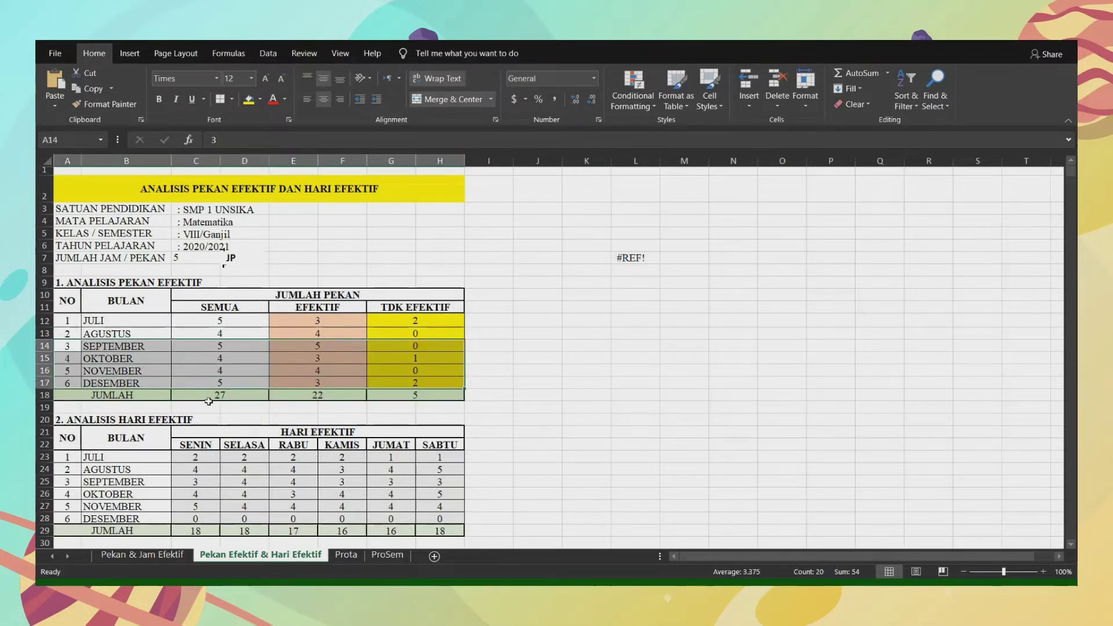
click(227, 397)
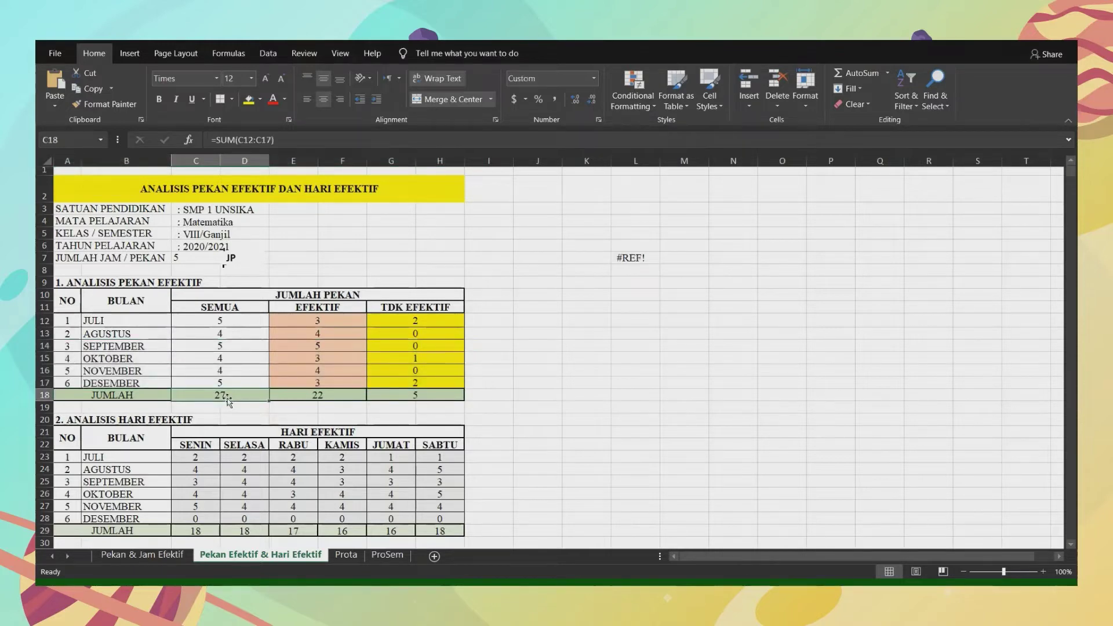
click(317, 398)
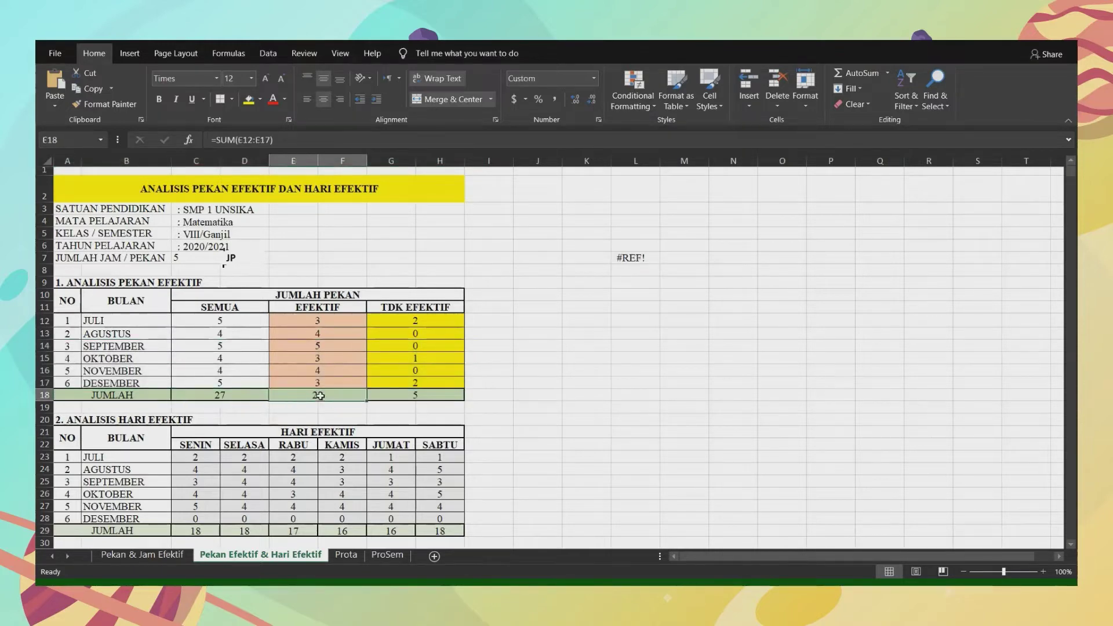
click(412, 395)
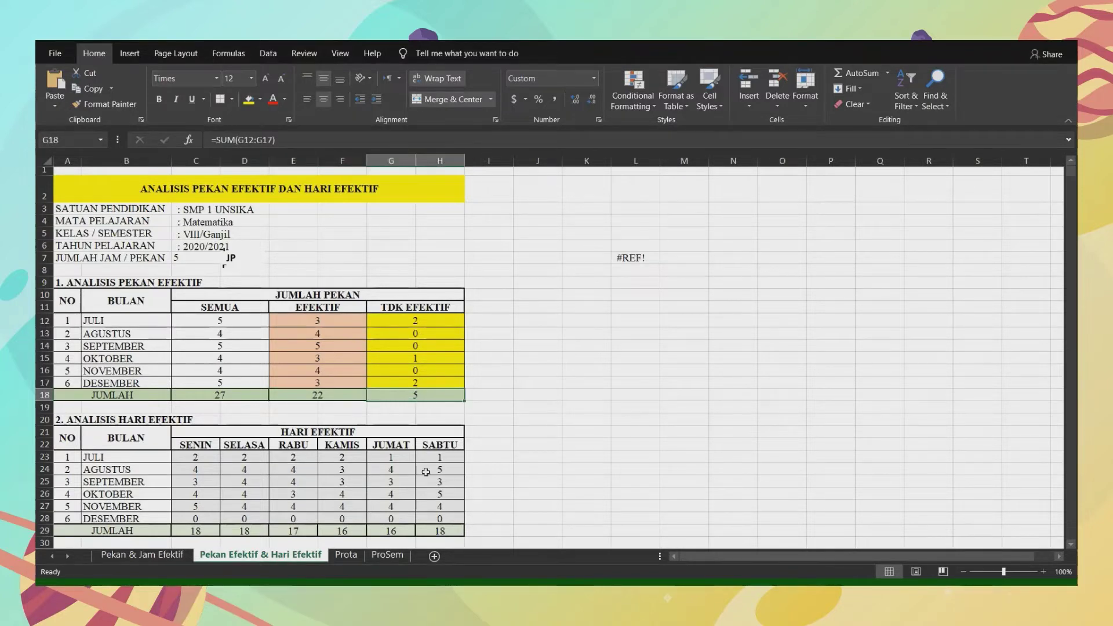
Step: Open the ProSem sheet and examine the first three Juli week columns with their colored activity blocks
click(385, 555)
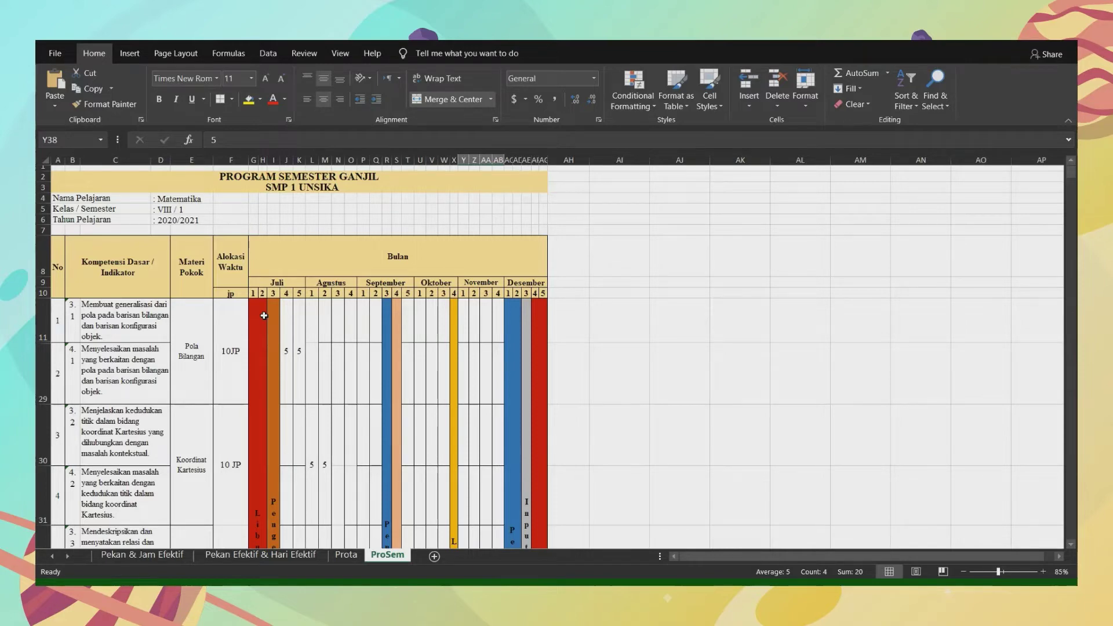
click(283, 283)
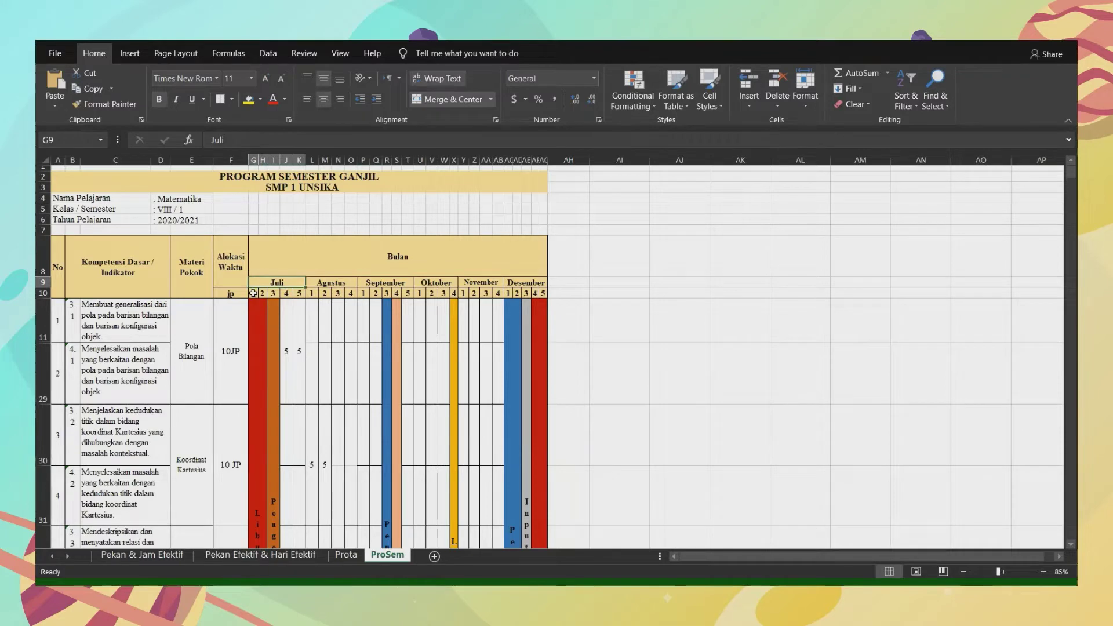
click(264, 295)
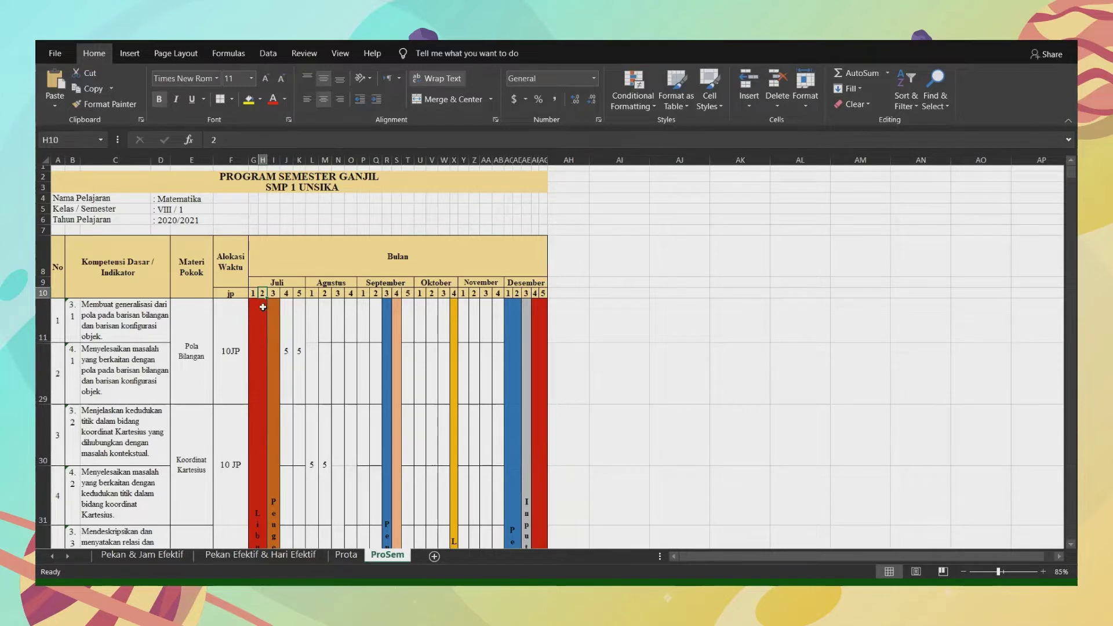
scroll(256, 321, down, 1)
scroll(256, 322, down, 2)
scroll(261, 323, down, 2)
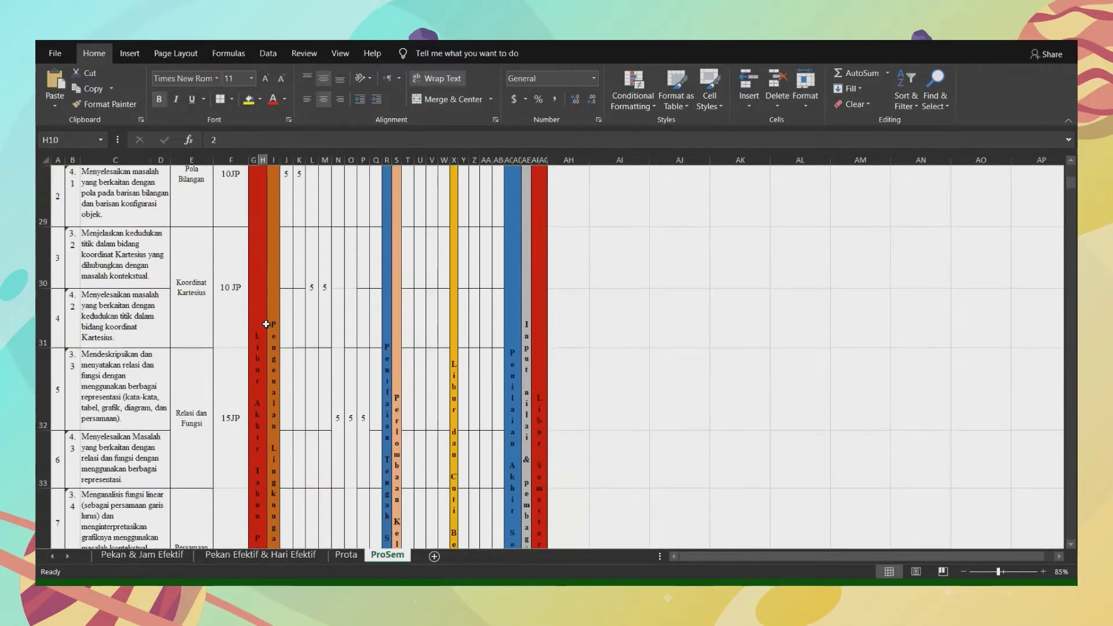
scroll(267, 325, down, 1)
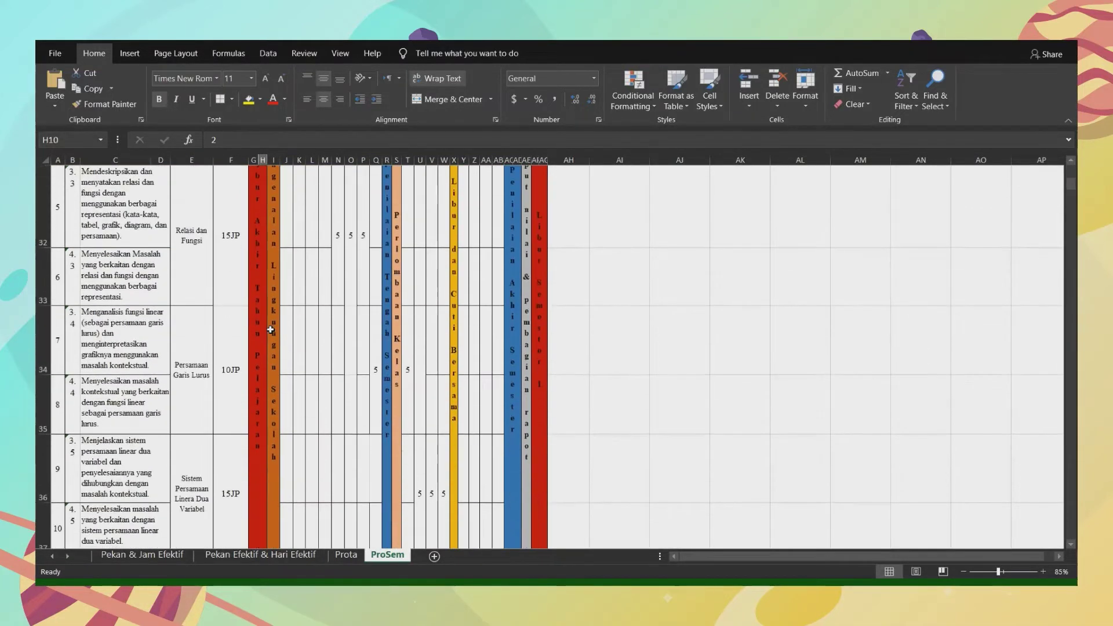
scroll(270, 329, up, 6)
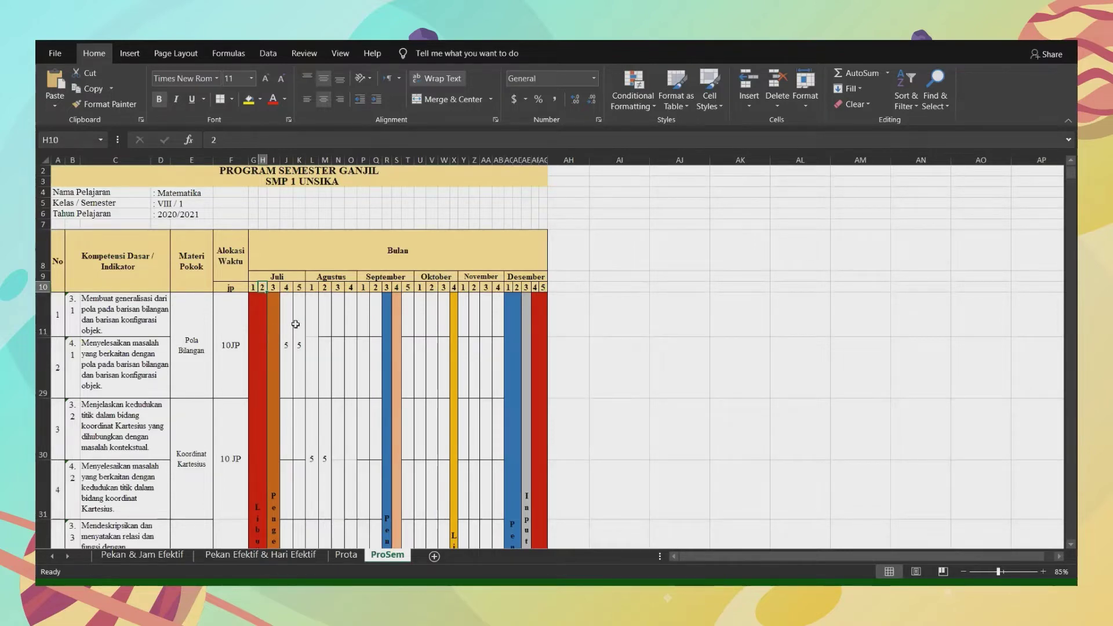
click(273, 286)
scroll(284, 315, down, 2)
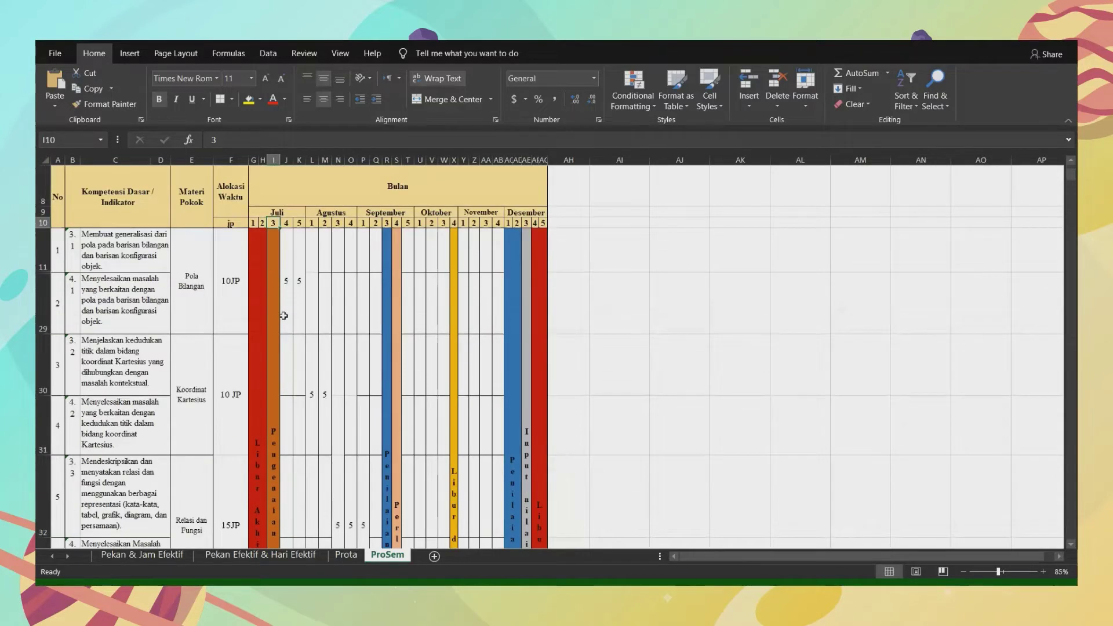
Step: Look over the activity blocks and weekly hours down the ProSem table, and check the Pengenalan Lingkungan Sekolah block
scroll(284, 315, down, 2)
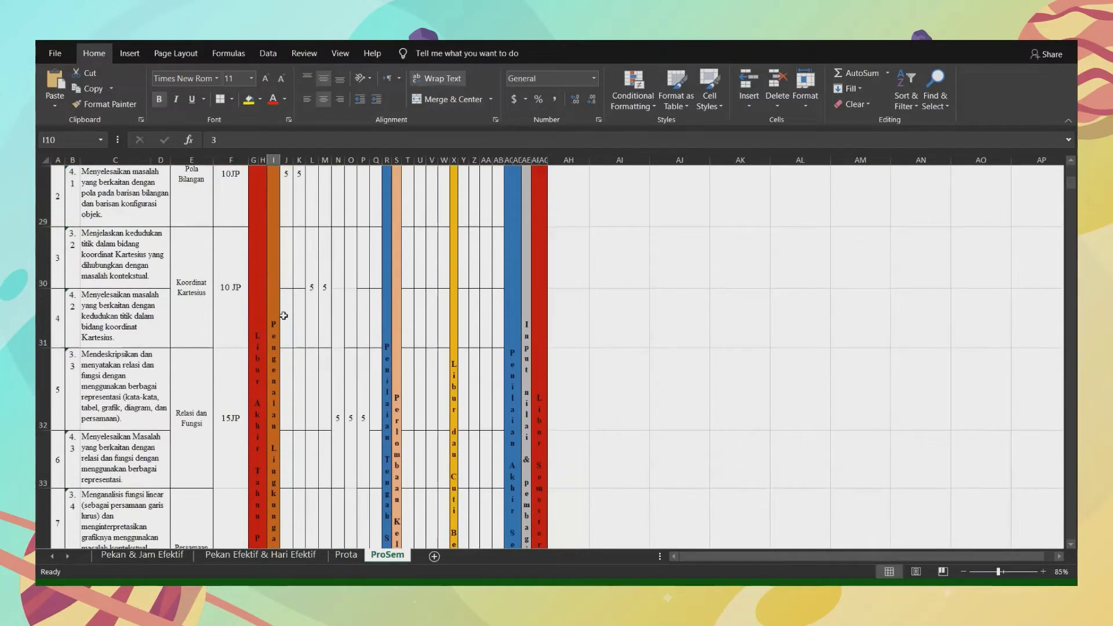
scroll(284, 315, down, 1)
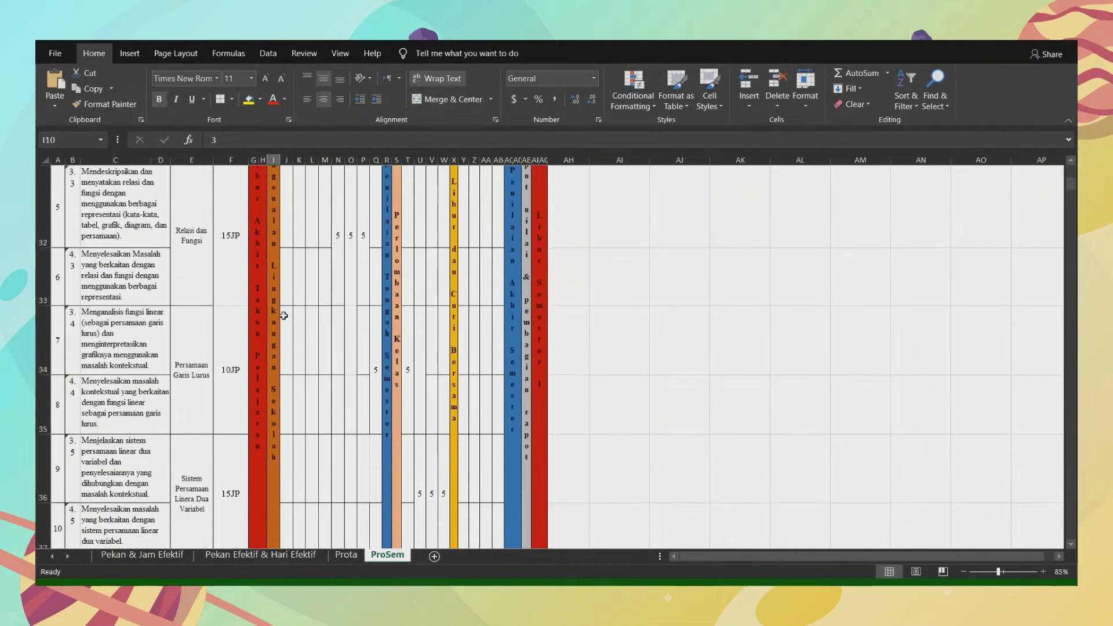
scroll(283, 315, up, 4)
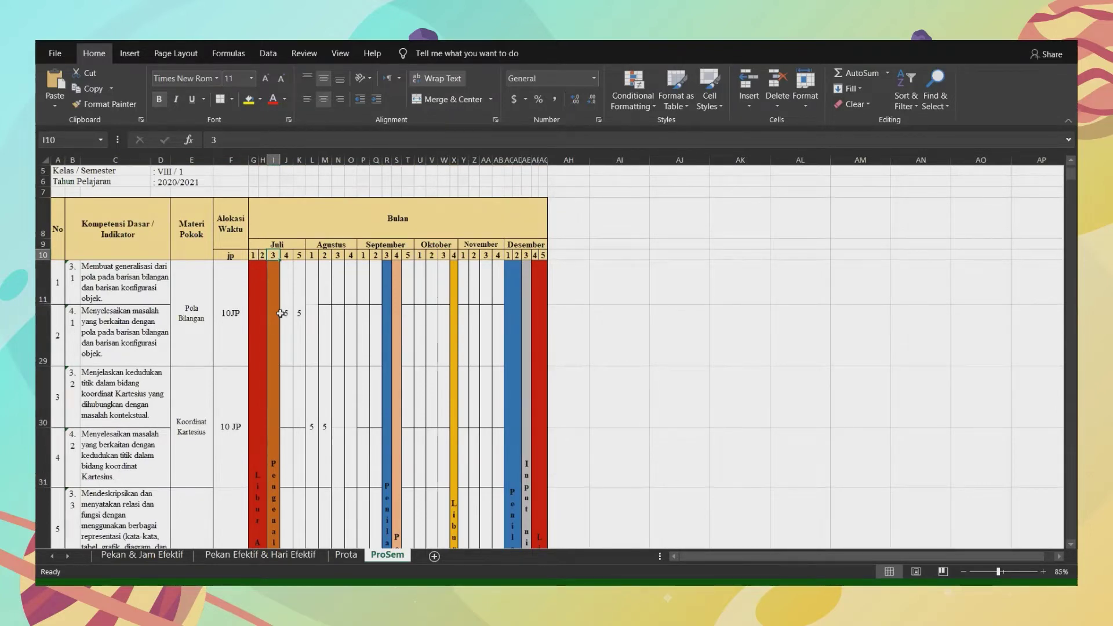
click(274, 327)
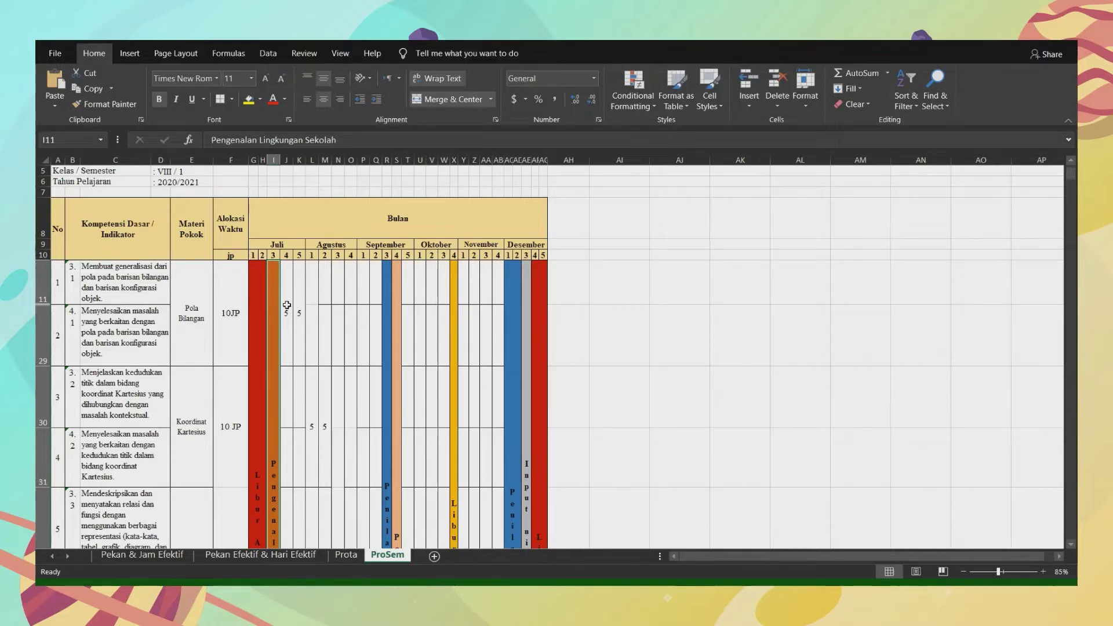
Step: Check Pola Bilangan's competencies 3.1 and 4.1, its JP allocation and its hours in Juli weeks 4 and 5
drag(290, 306, 293, 305)
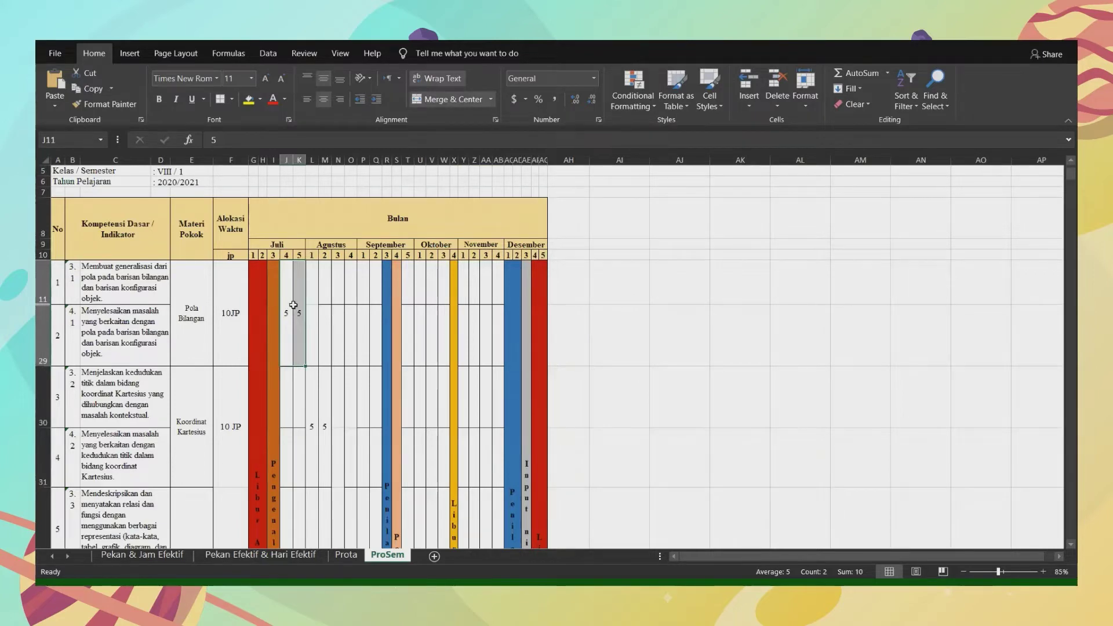
click(227, 324)
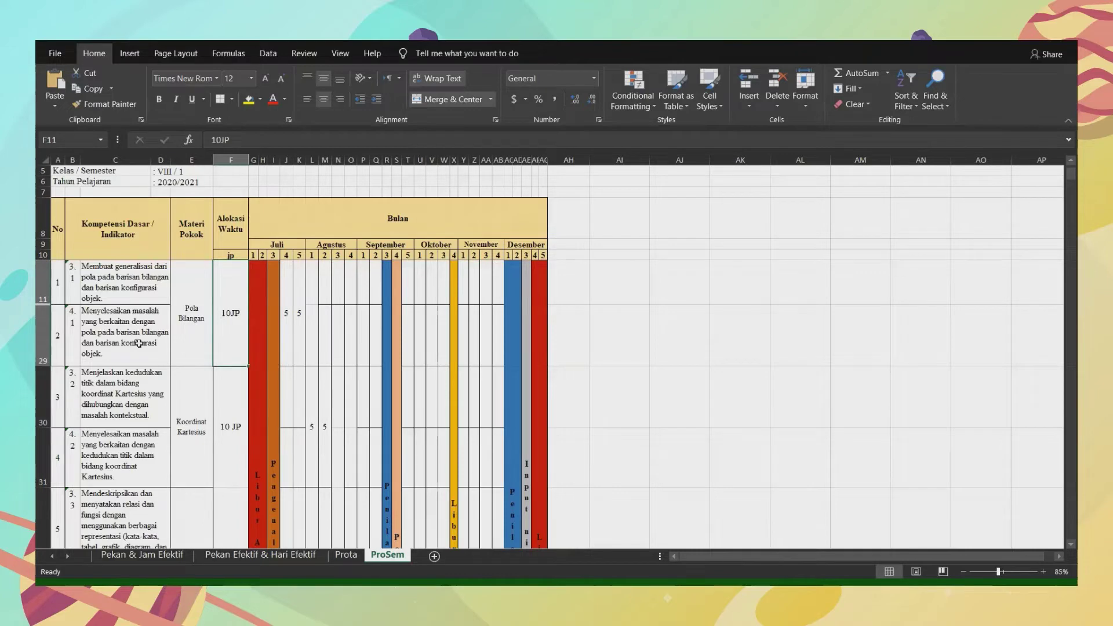
drag(112, 286, 126, 320)
drag(69, 283, 119, 330)
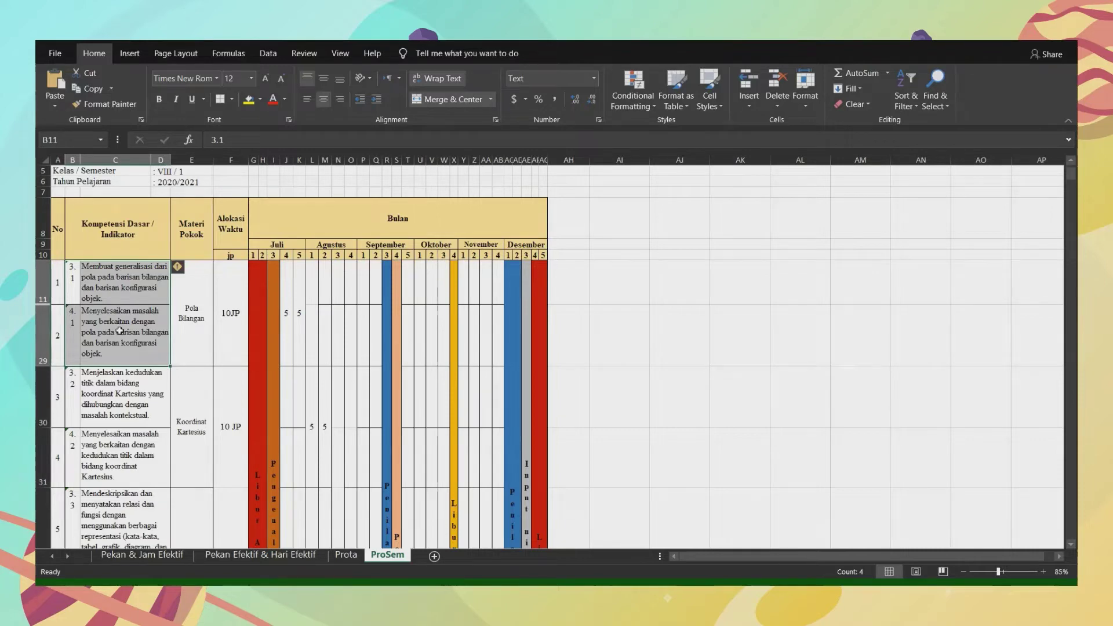
click(209, 316)
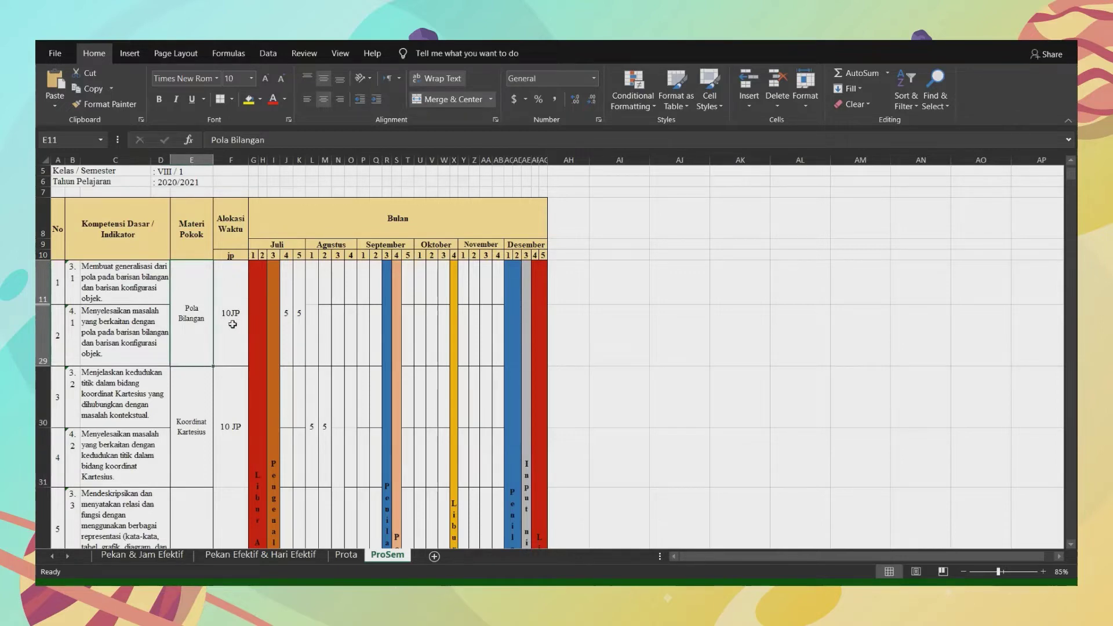
click(231, 324)
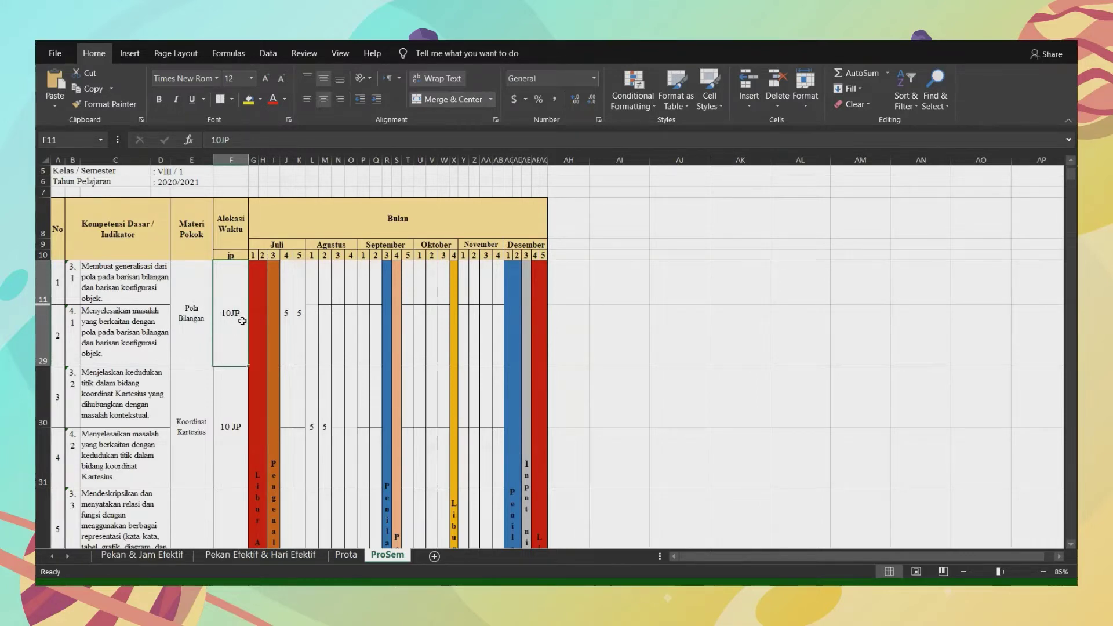
click(288, 320)
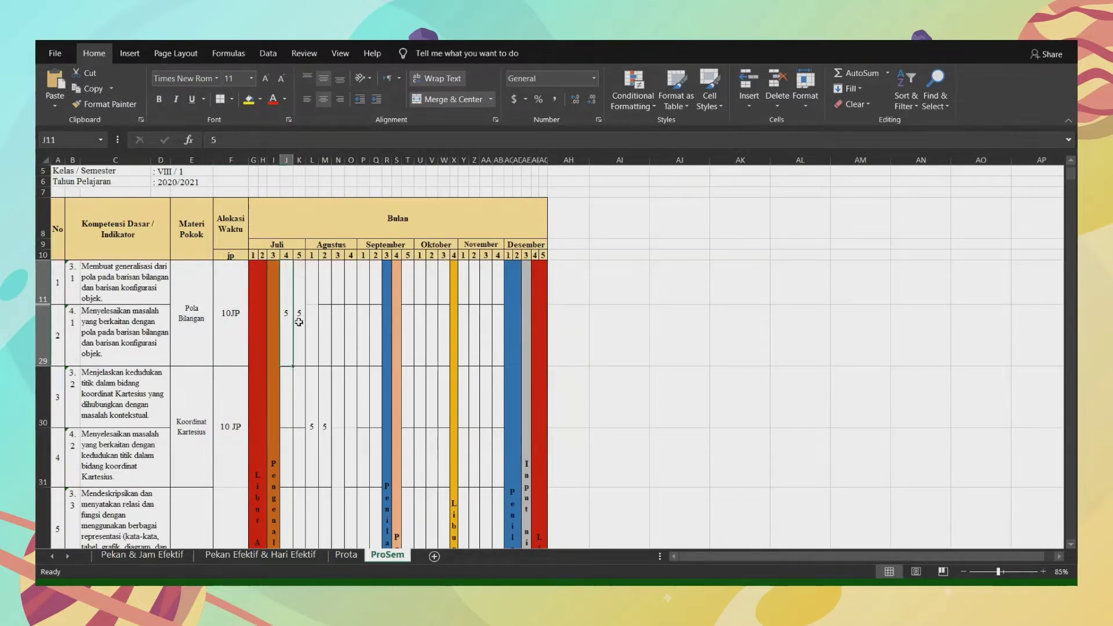
click(299, 321)
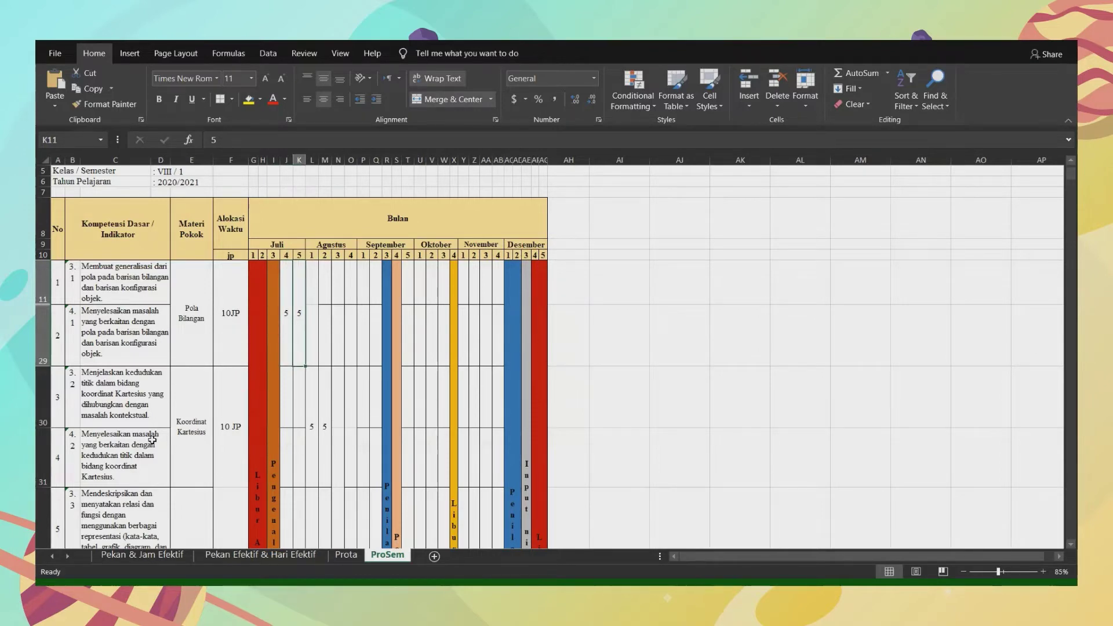
Step: Check the Koordinat Kartesius topic, its JP allocation and its hours in Agustus weeks 1 and 2
click(231, 443)
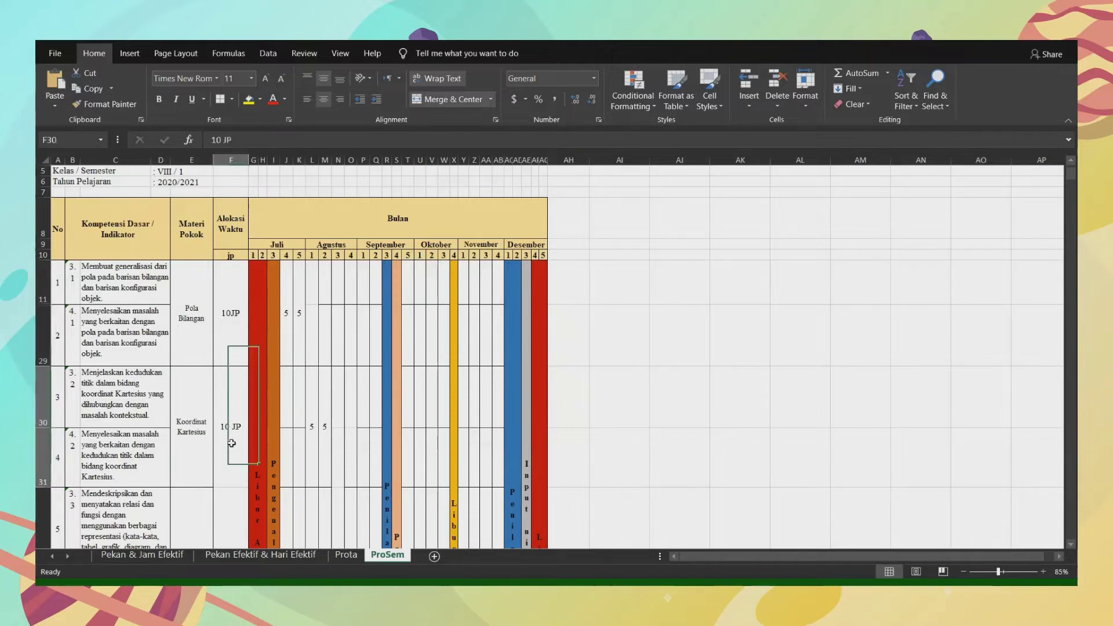
click(199, 448)
scroll(198, 448, down, 1)
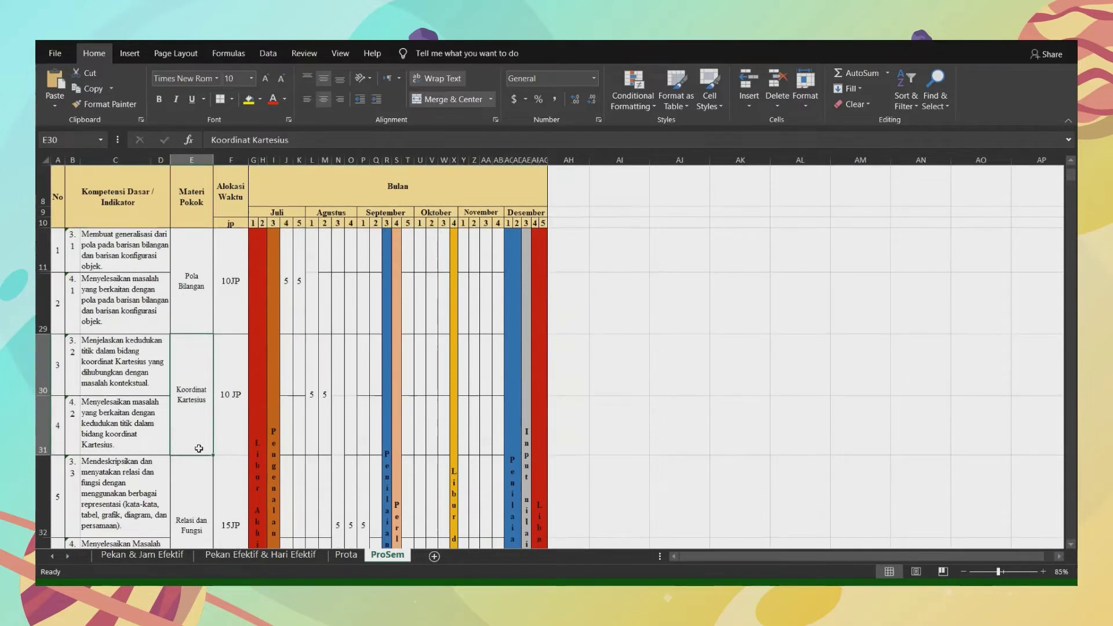
click(310, 402)
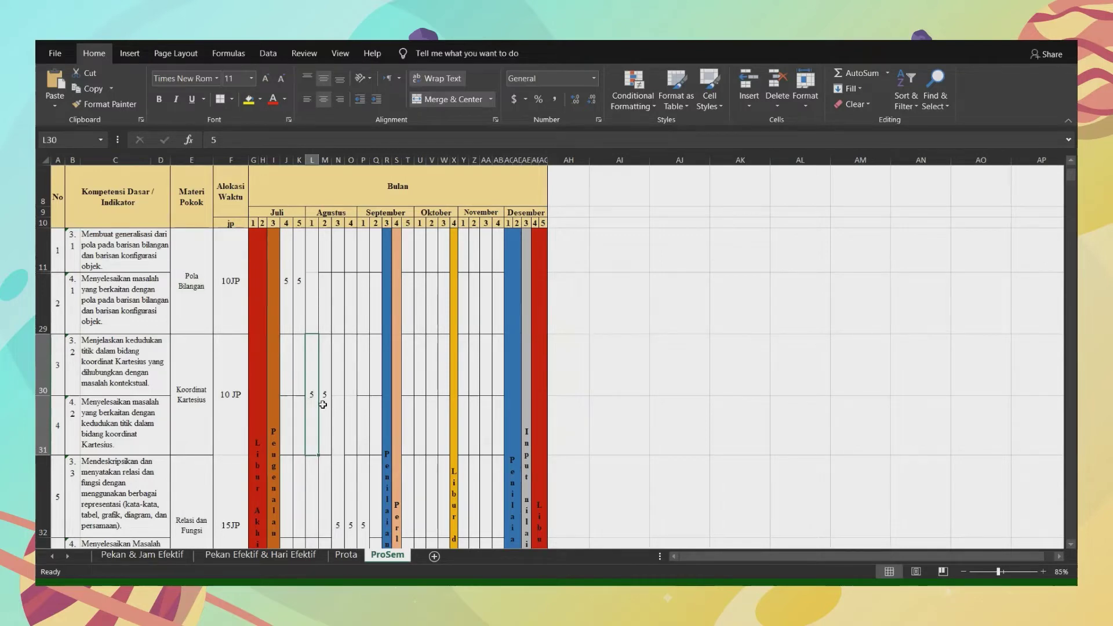
click(323, 405)
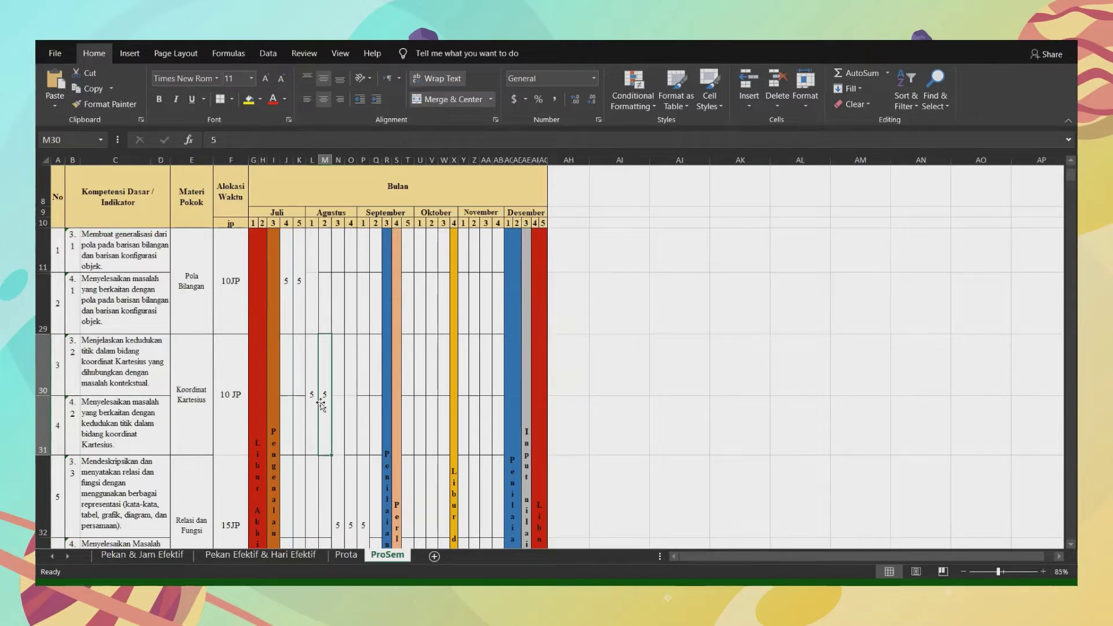
drag(314, 393, 323, 397)
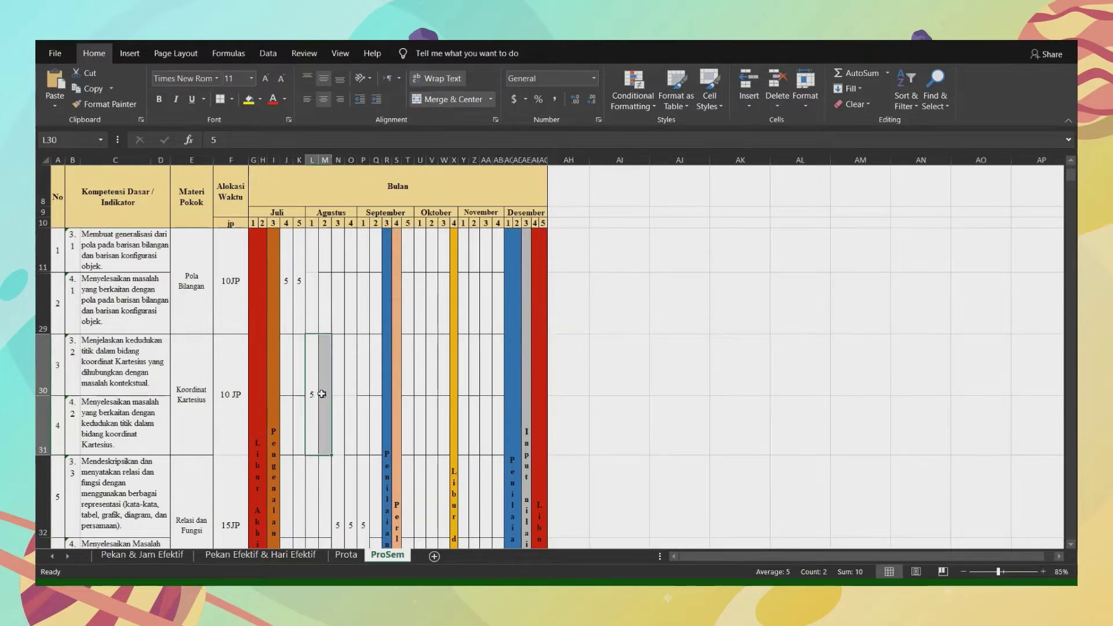
Step: Compare the full Pola Bilangan rows with their week cells from Juli week 4 to September week 2
click(315, 285)
drag(305, 264, 324, 282)
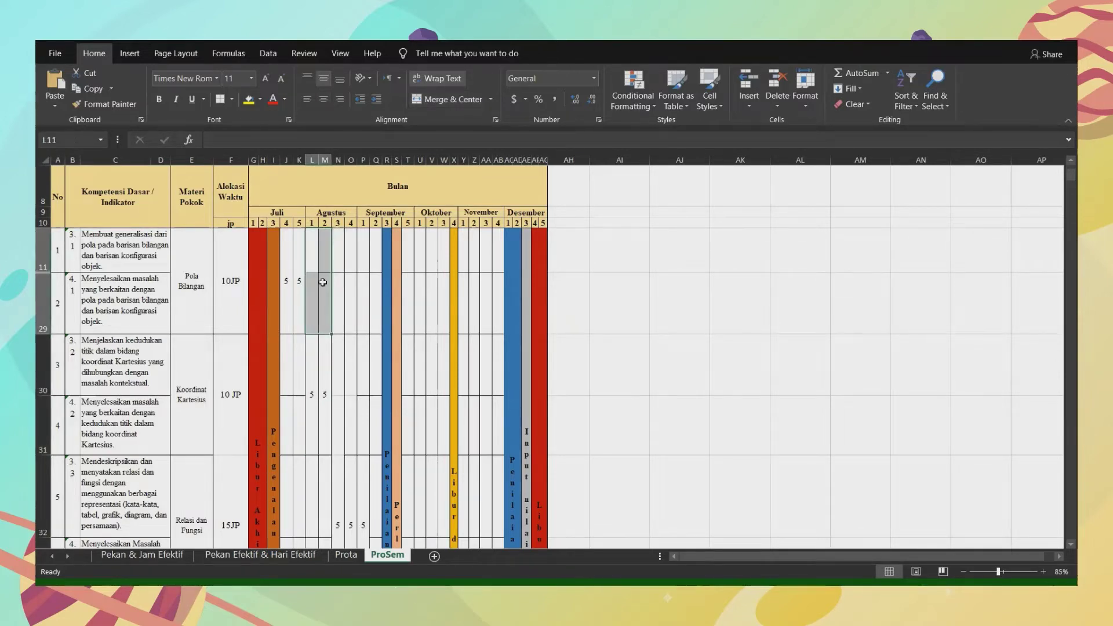
click(60, 252)
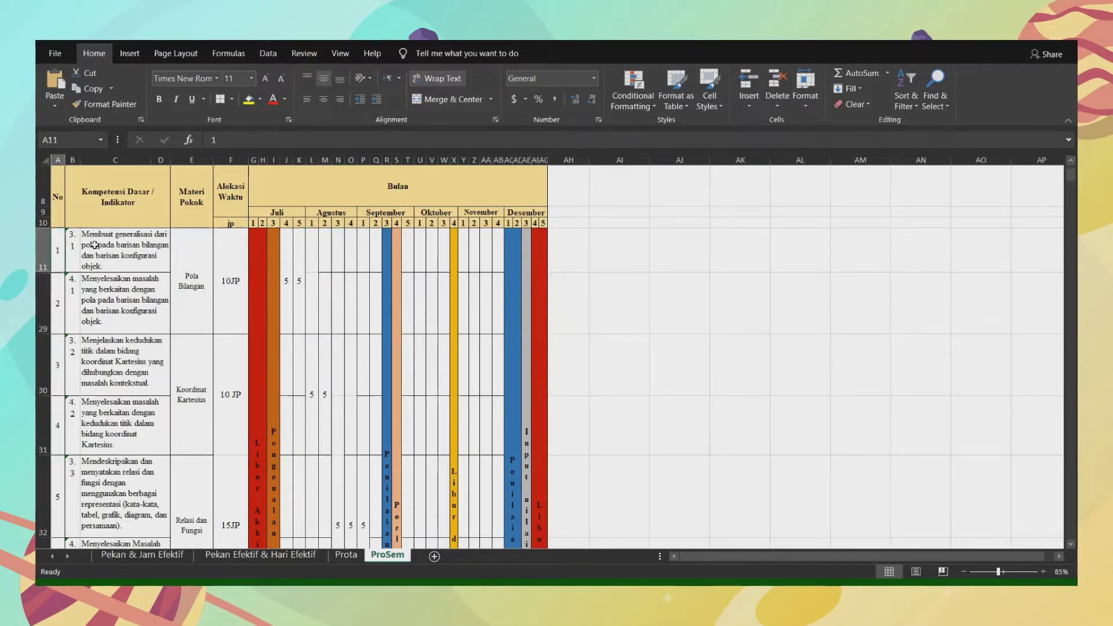
drag(95, 245, 248, 296)
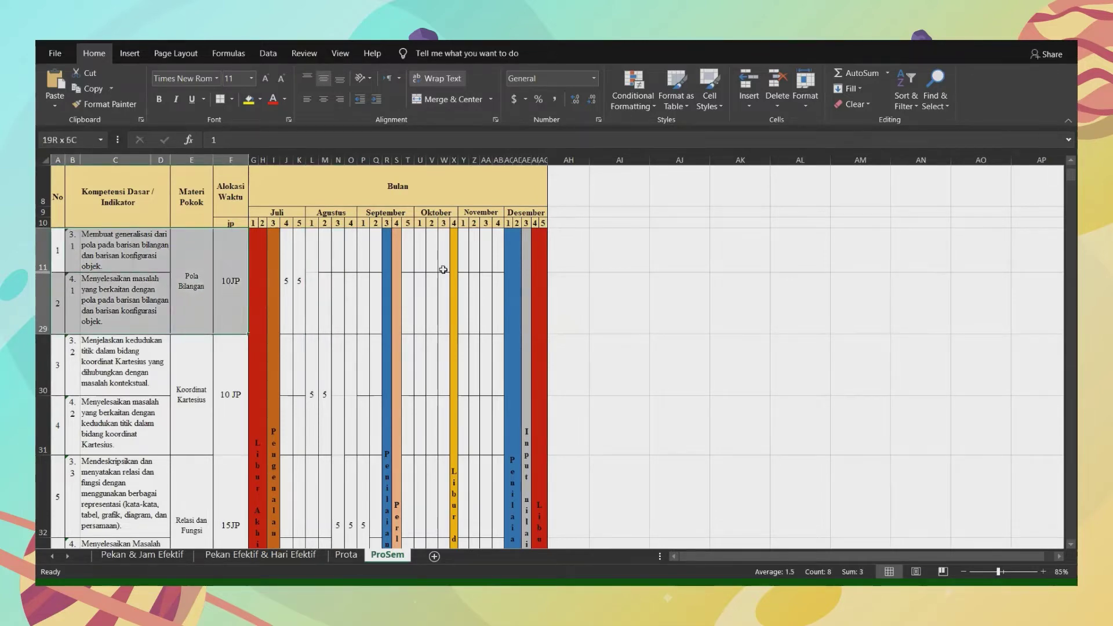
click(290, 252)
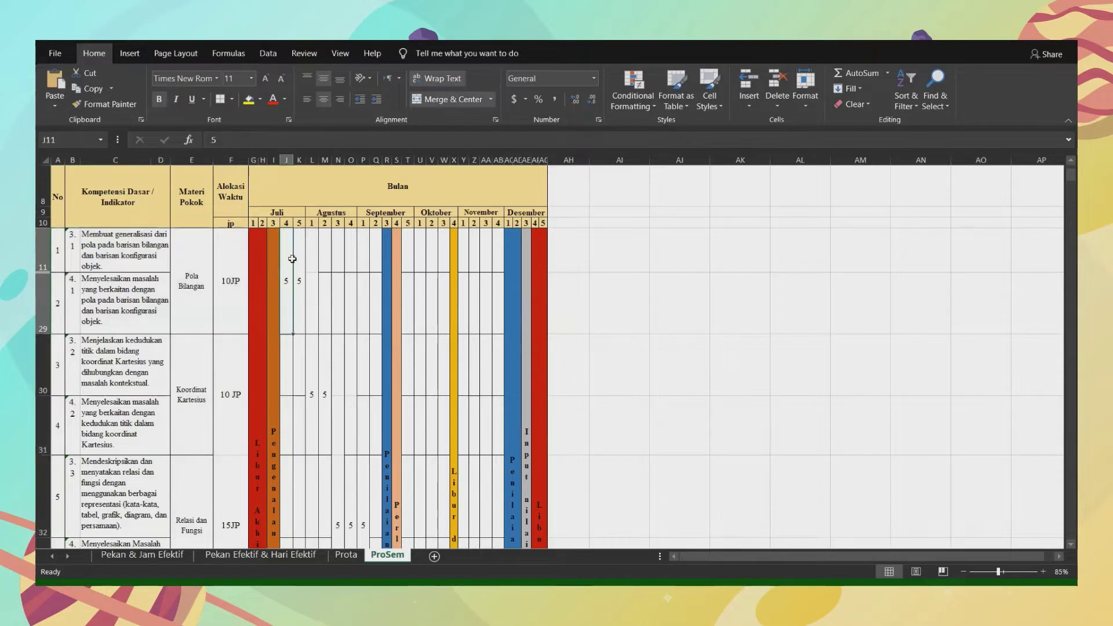
drag(292, 259, 374, 264)
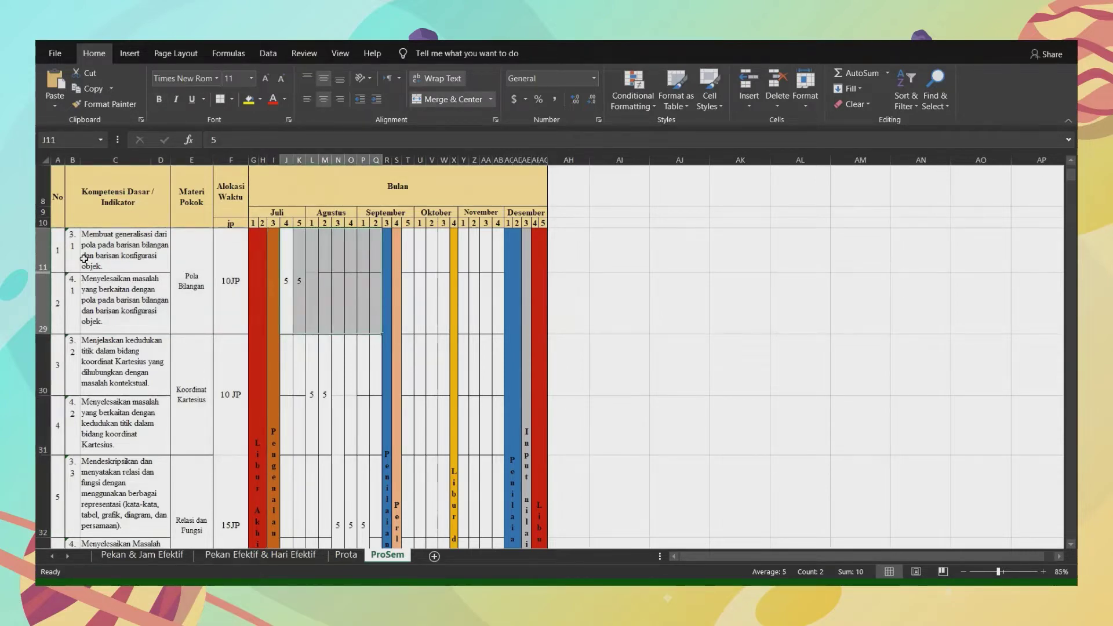
drag(87, 251, 104, 286)
drag(286, 273, 297, 272)
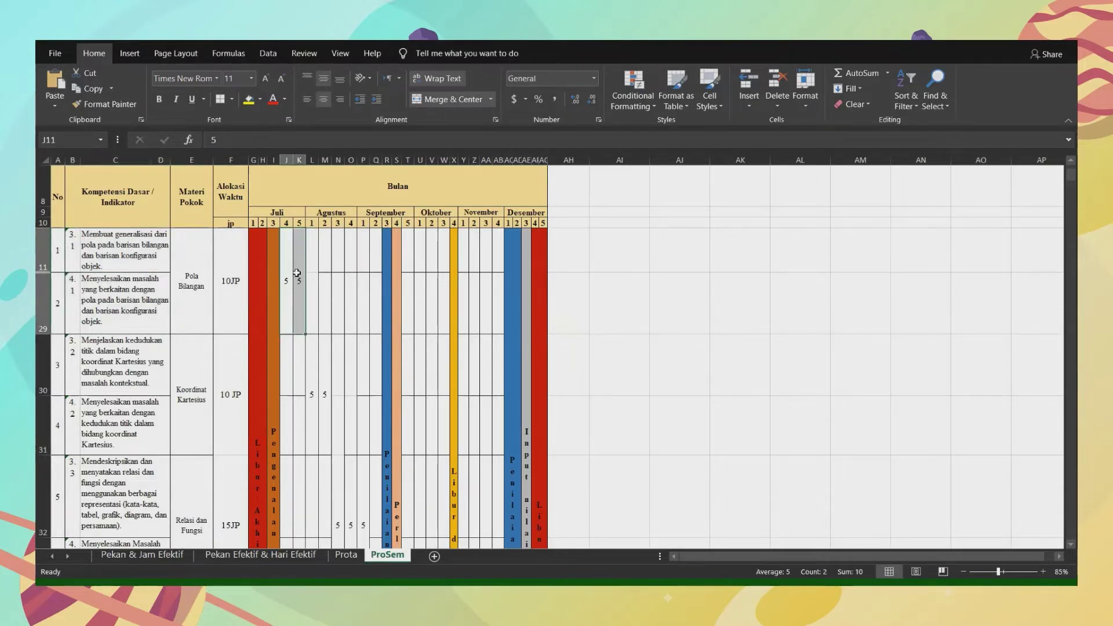
Step: Compare the Agustus week 1 and 2 cells of Koordinat Kartesius with the cells above them
drag(286, 351, 323, 392)
click(313, 391)
drag(310, 313, 320, 314)
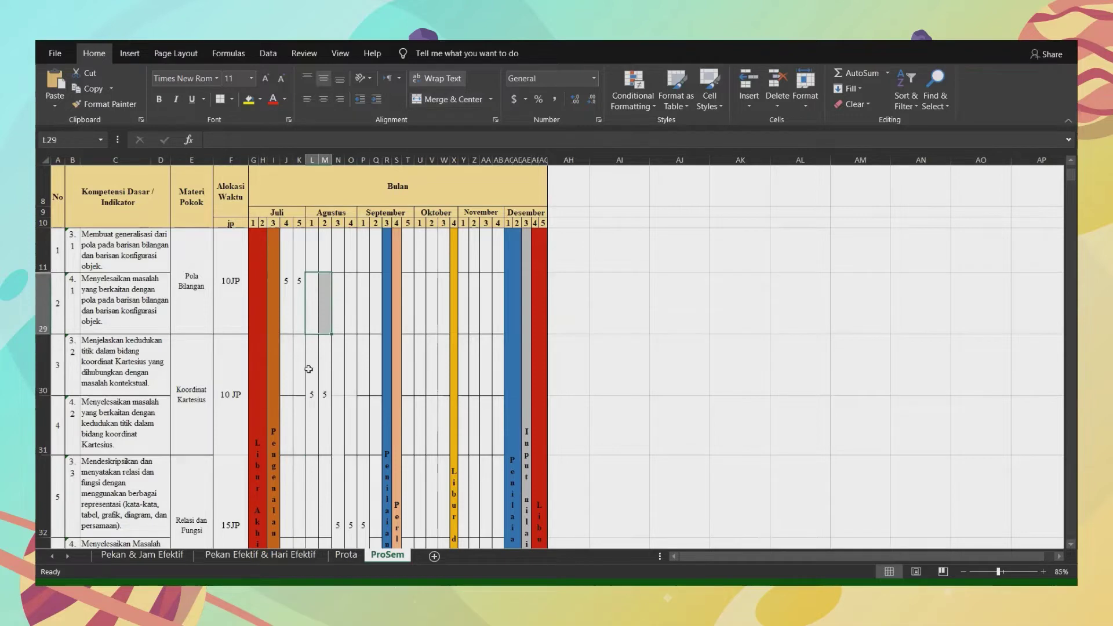
drag(309, 371, 322, 385)
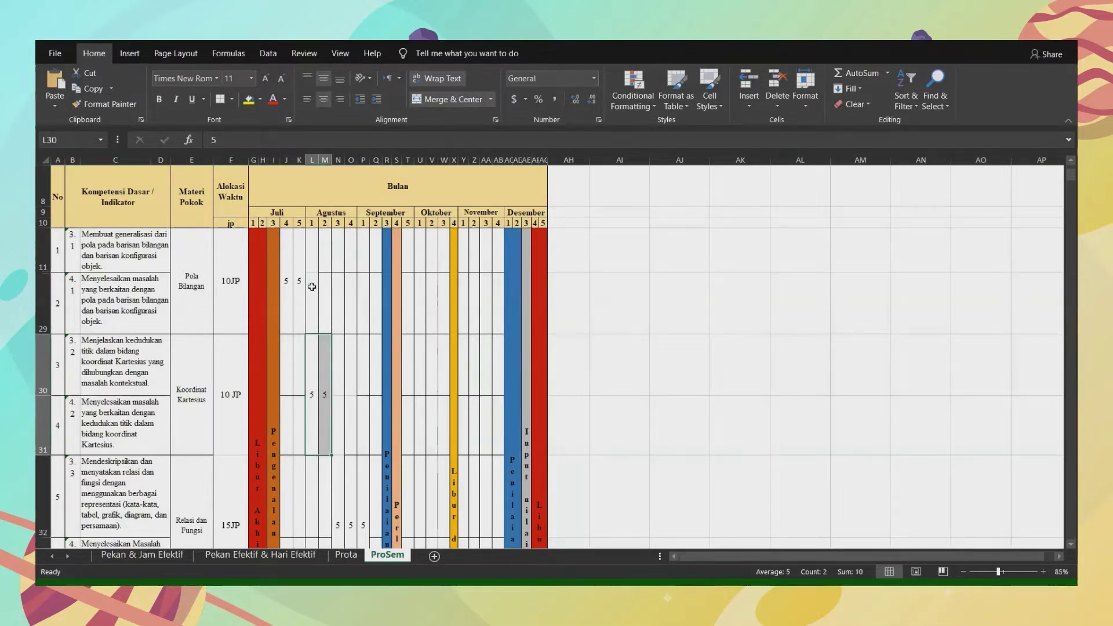
Step: Match Juli weeks 4 and 5 under the month header to competencies 3.1 and 4.1
click(293, 214)
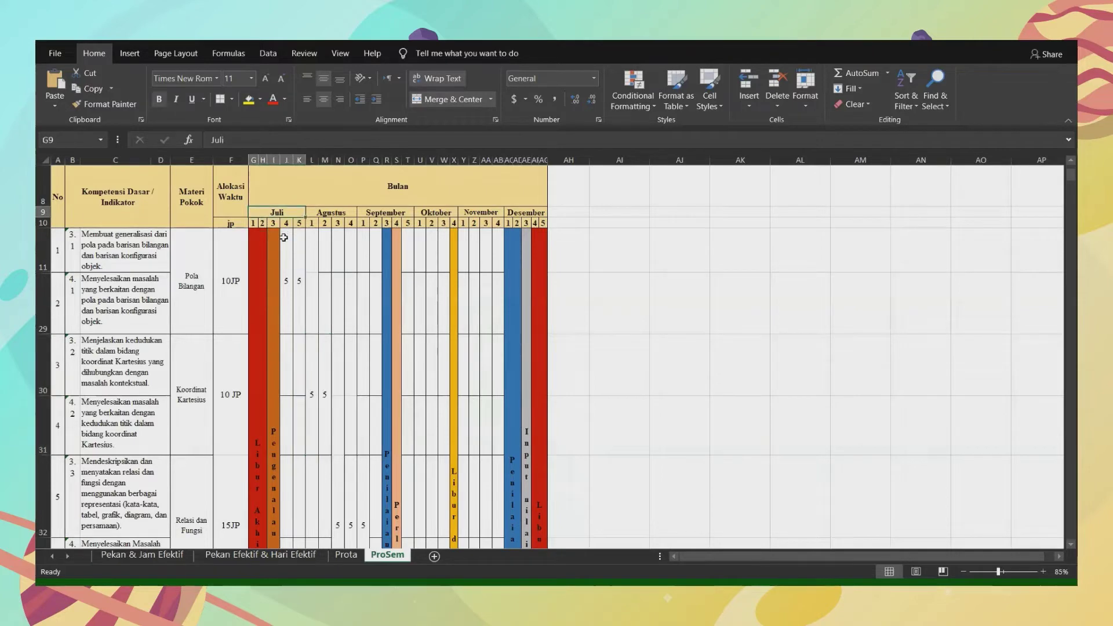
drag(286, 225, 293, 277)
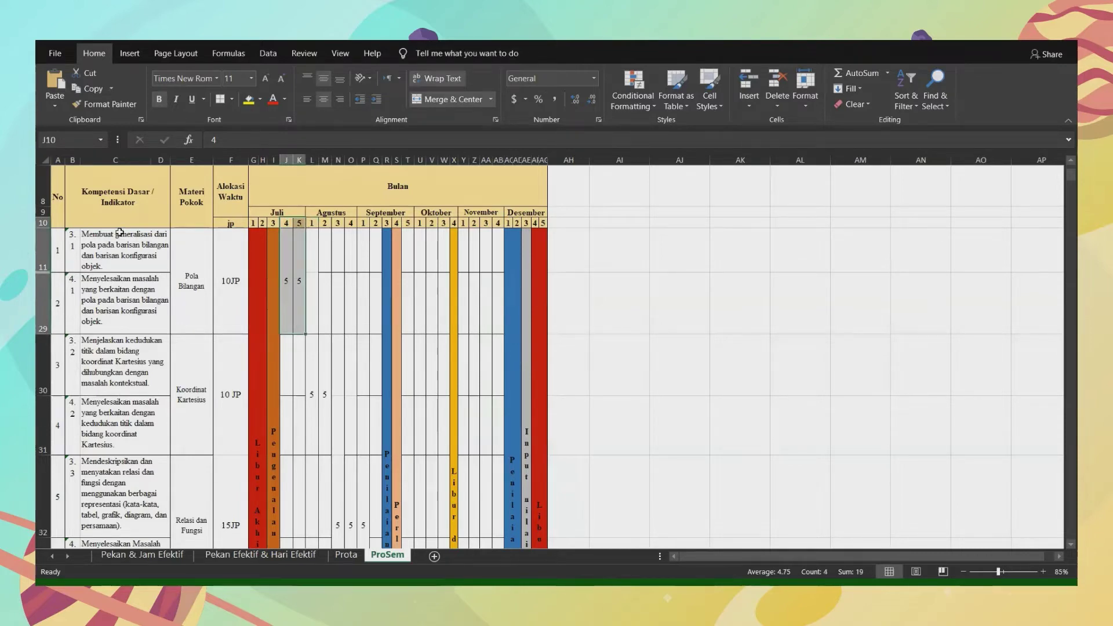
drag(118, 232, 118, 296)
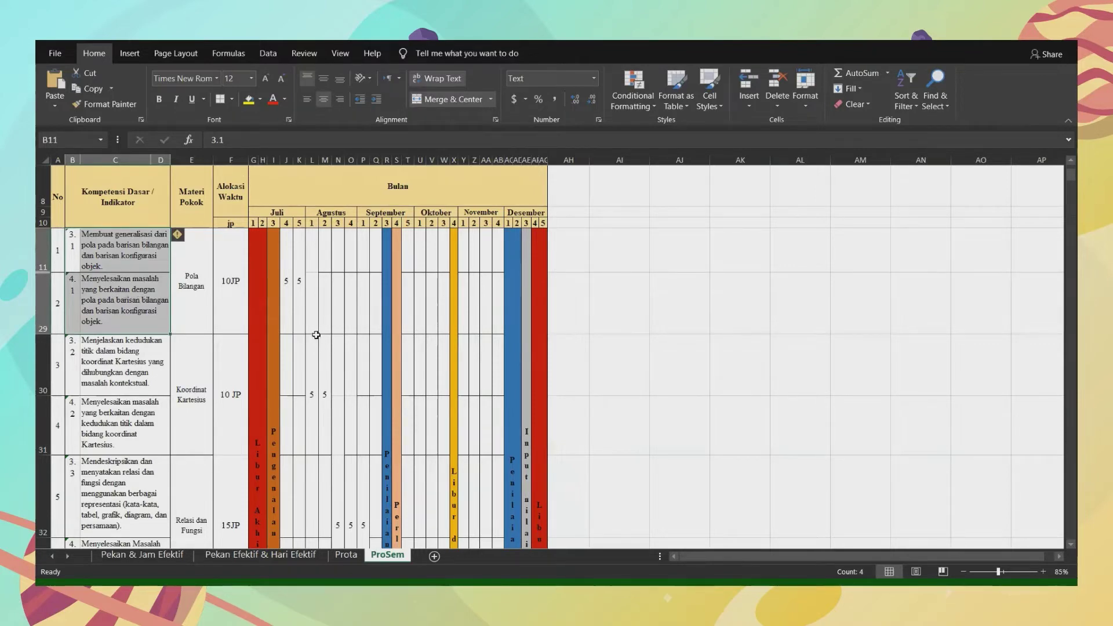
Step: Check the Relasi dan Fungsi JP allocation and its hours from Agustus week 3 to September week 1
scroll(314, 336, down, 1)
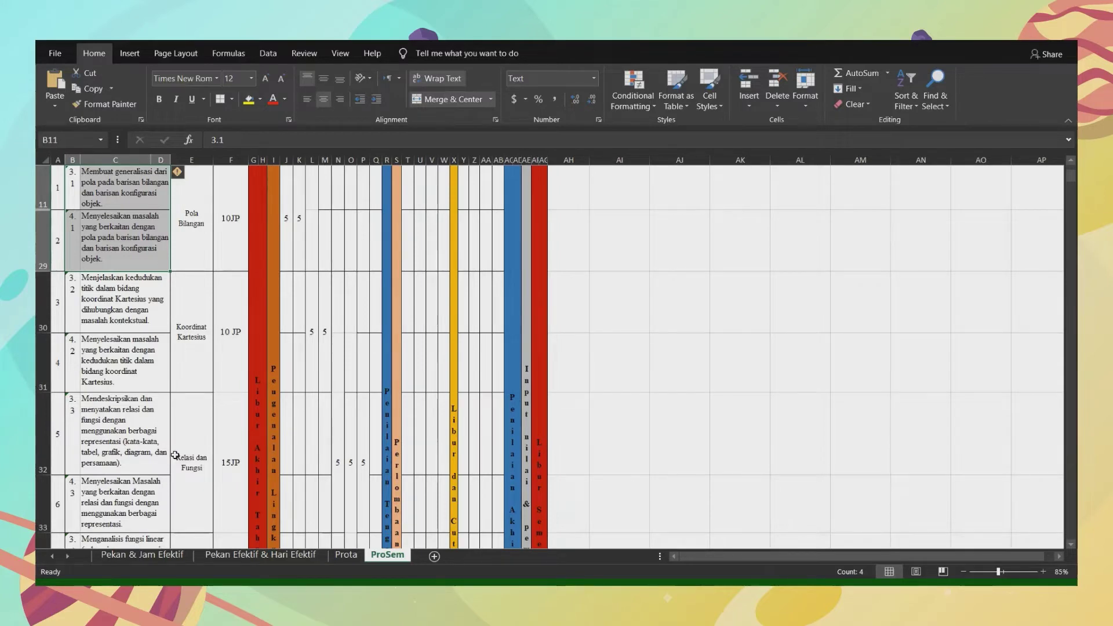
click(224, 473)
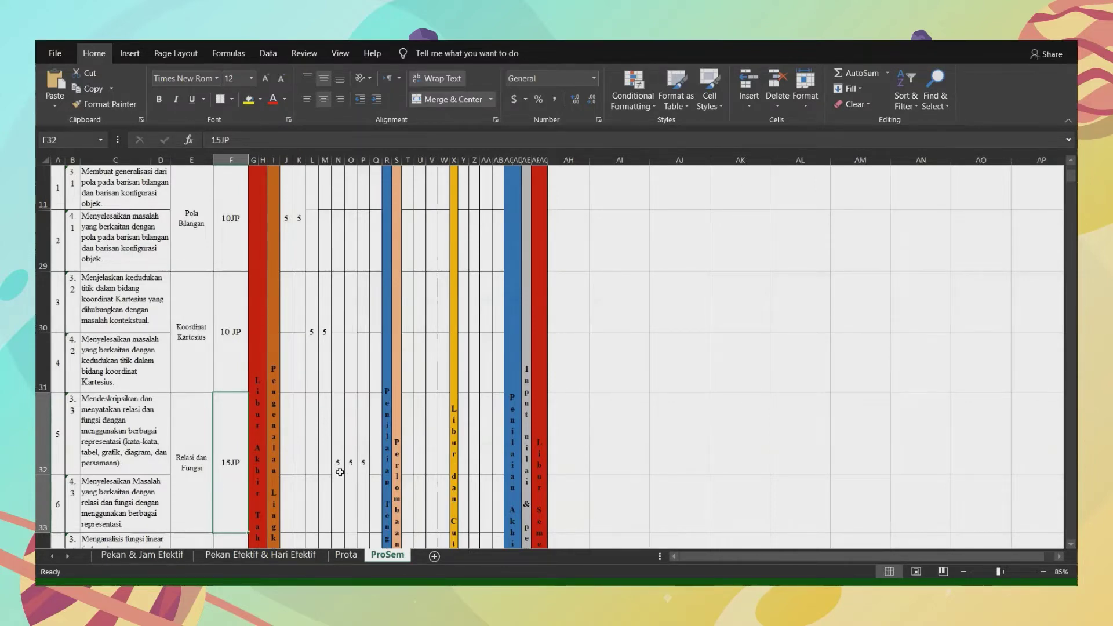
drag(340, 472, 366, 464)
scroll(366, 465, down, 1)
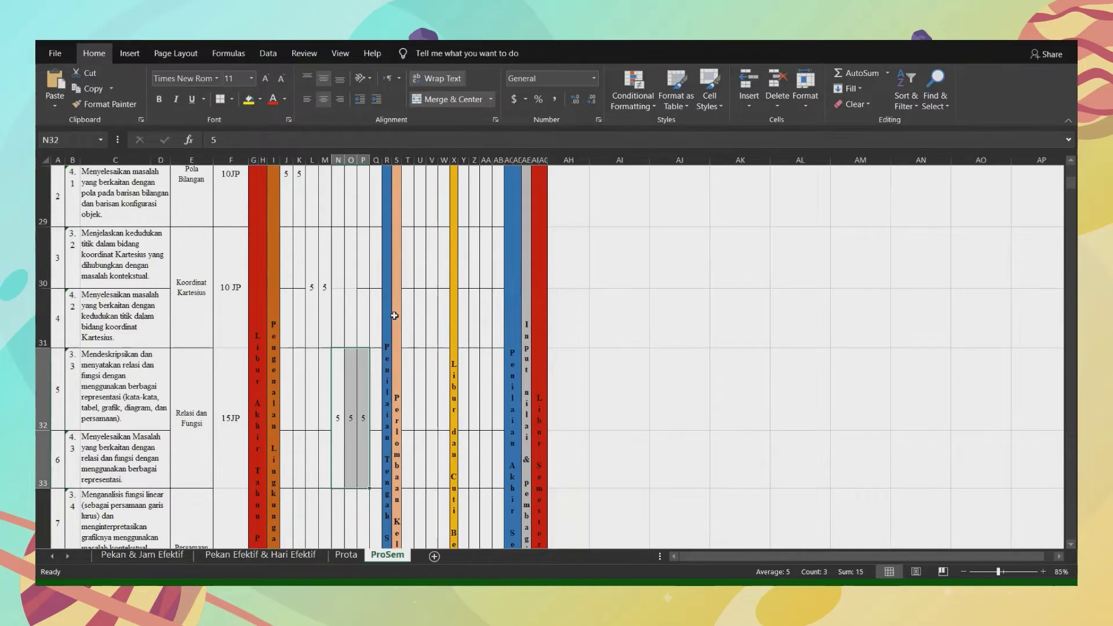
Step: Examine the Penilaian Tengah Semester and Perlombaan Kelas blocks in September alongside the Persamaan Garis Lurus rows
scroll(394, 315, down, 1)
scroll(394, 315, up, 1)
scroll(385, 333, down, 1)
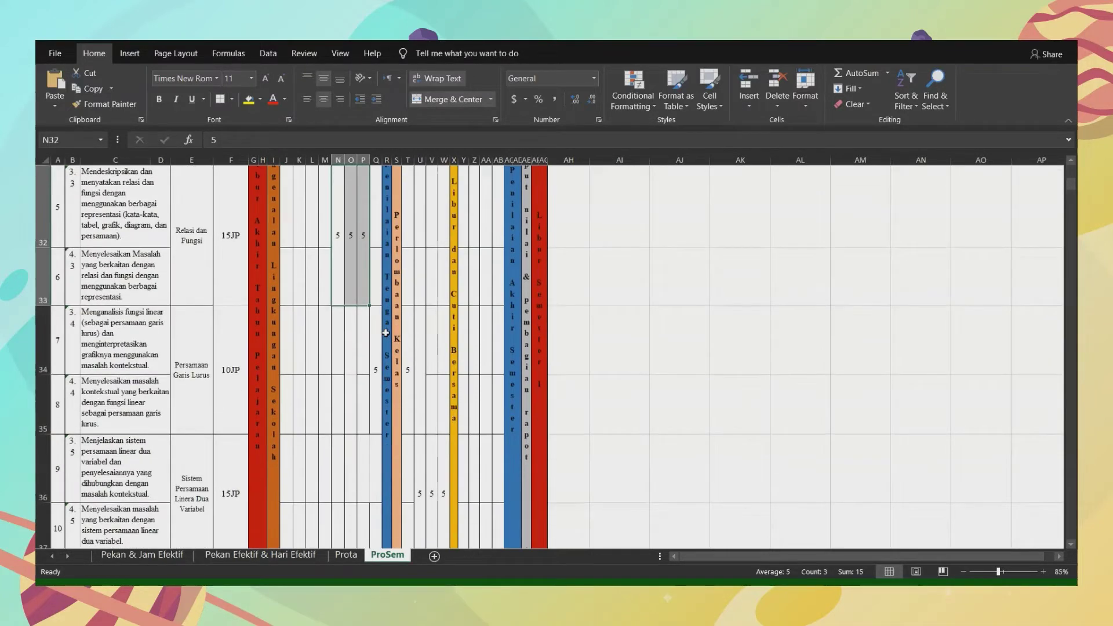
scroll(385, 333, up, 2)
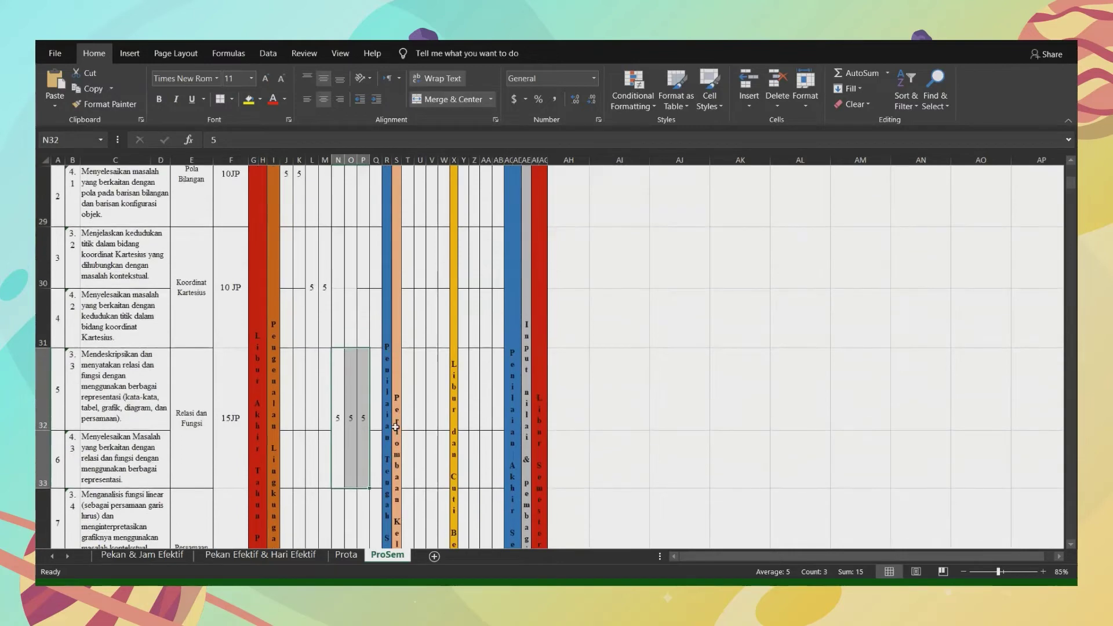
scroll(395, 426, down, 2)
scroll(395, 427, down, 1)
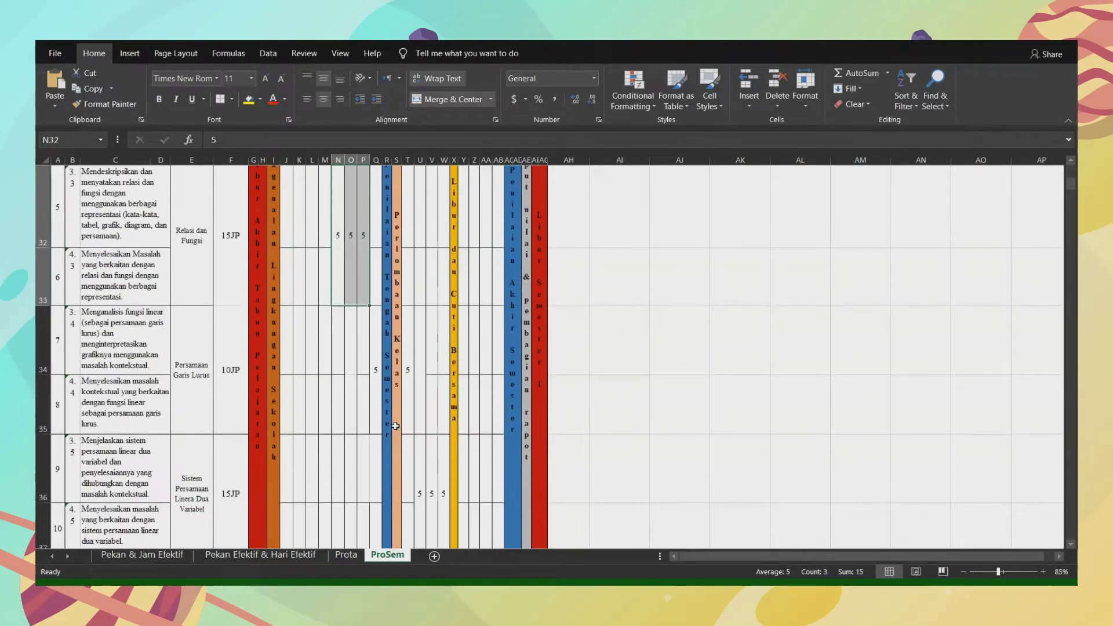
click(389, 397)
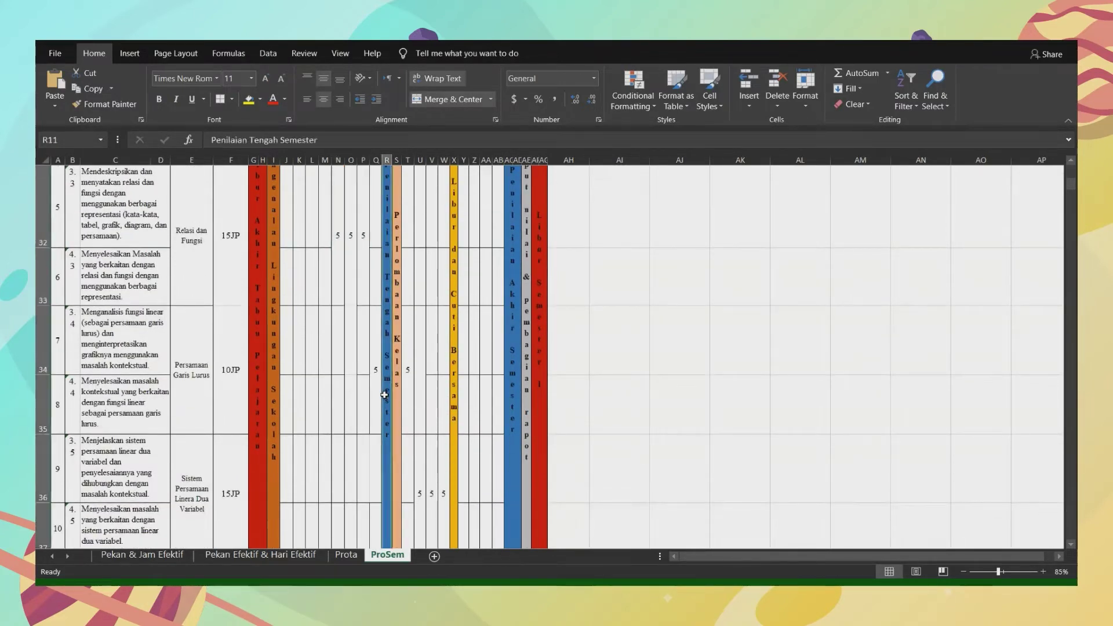
drag(392, 395, 393, 394)
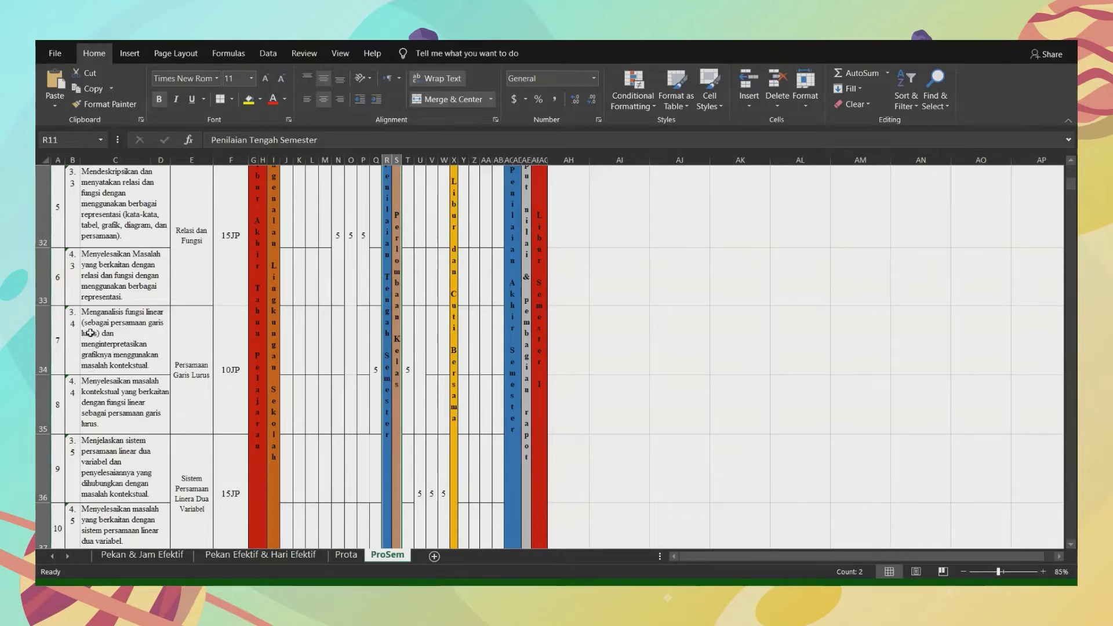
Step: Compare the Persamaan Garis Lurus hours in September weeks 2 and 5 with the Penilaian Tengah Semester and Perlombaan Kelas blocks between them
drag(74, 327, 171, 396)
click(374, 376)
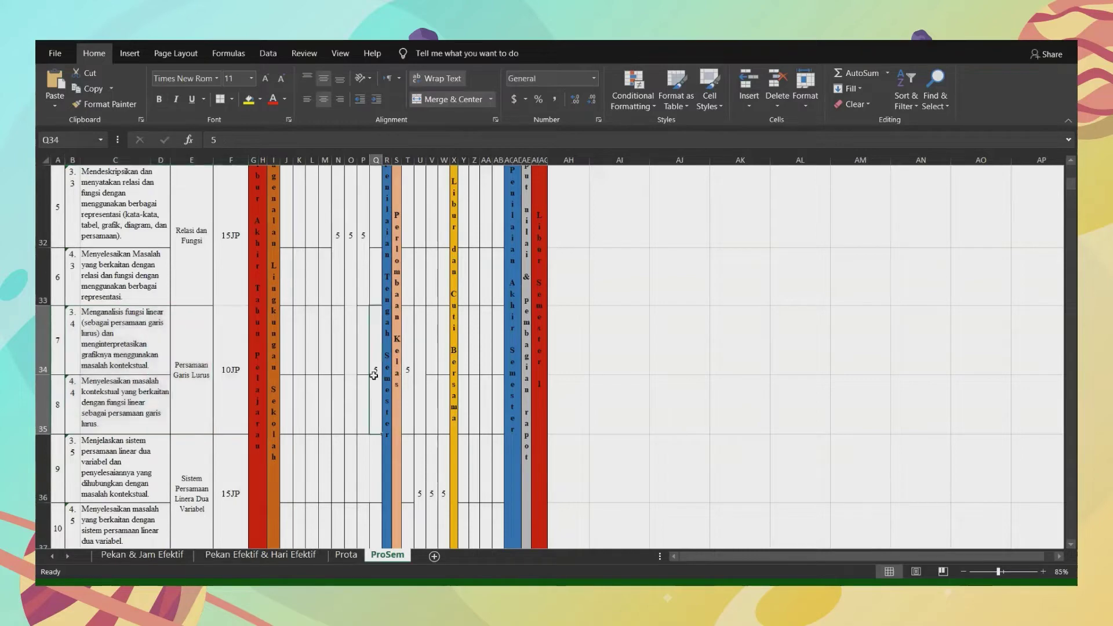
scroll(373, 376, up, 3)
scroll(374, 376, up, 2)
scroll(374, 375, down, 5)
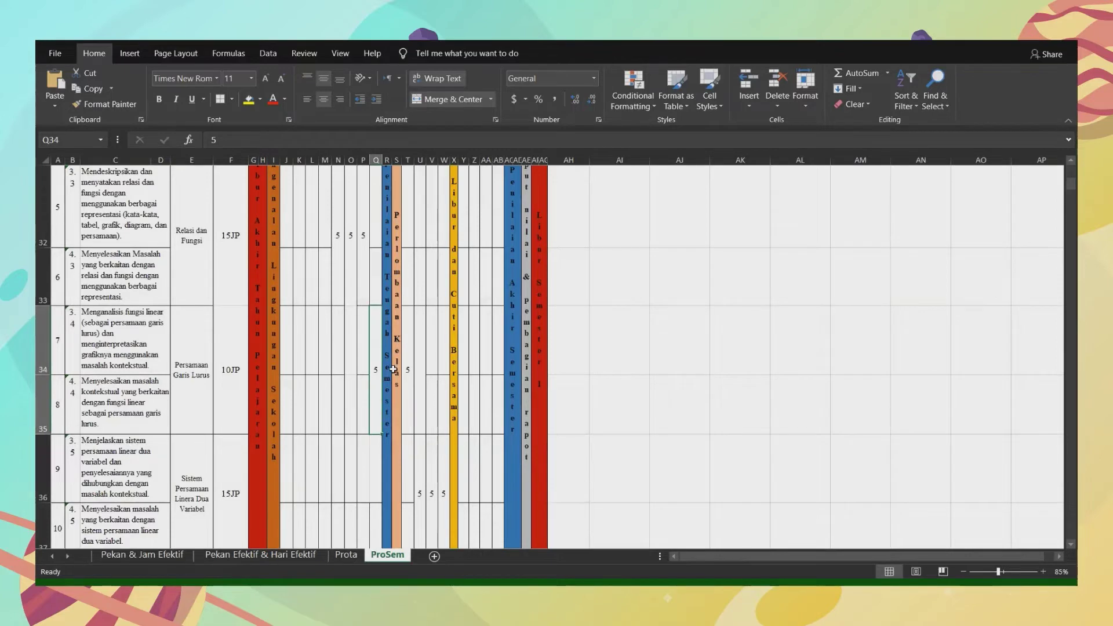
click(384, 378)
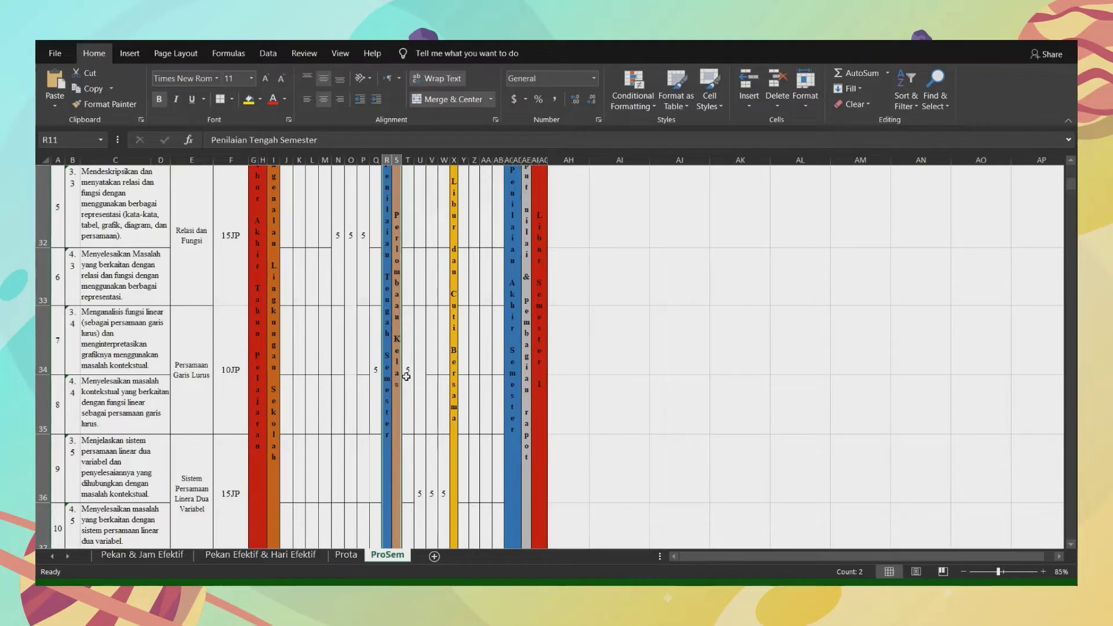
scroll(403, 378, up, 5)
scroll(400, 377, down, 5)
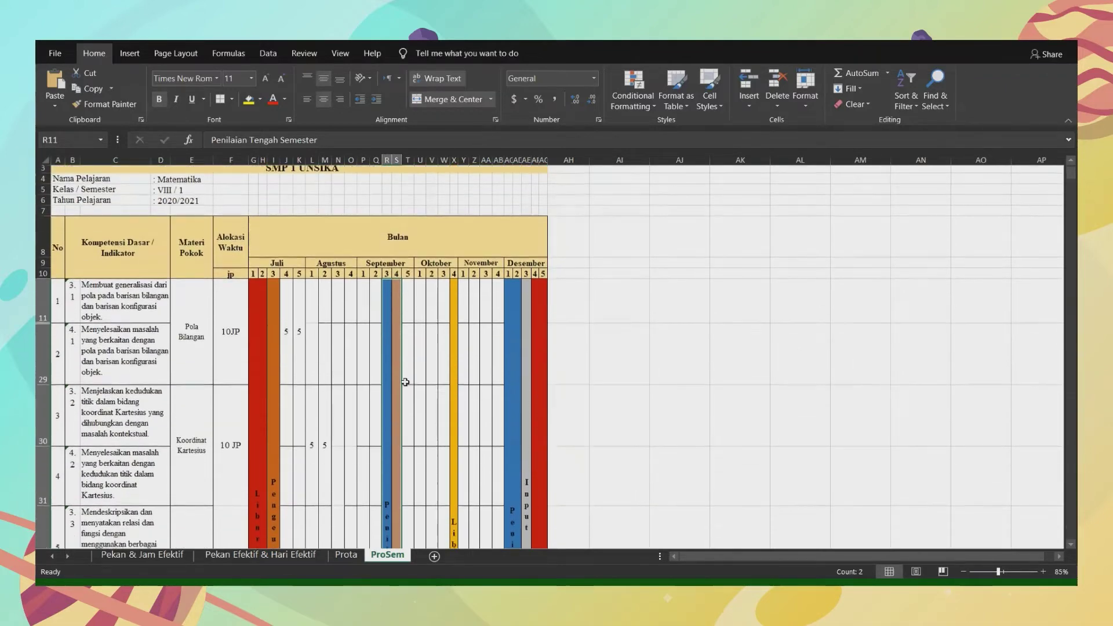
scroll(405, 381, up, 3)
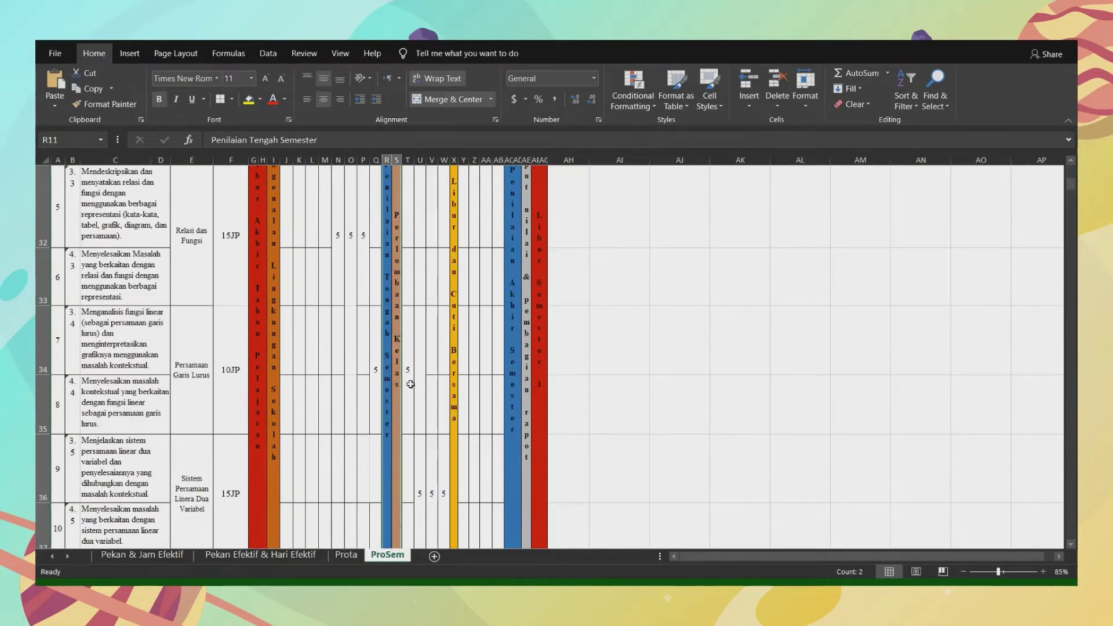
Step: Check the hours for Sistem Persamaan Linear Dua Variabel in Oktober weeks 1 to 3 against the month header
scroll(412, 383, down, 1)
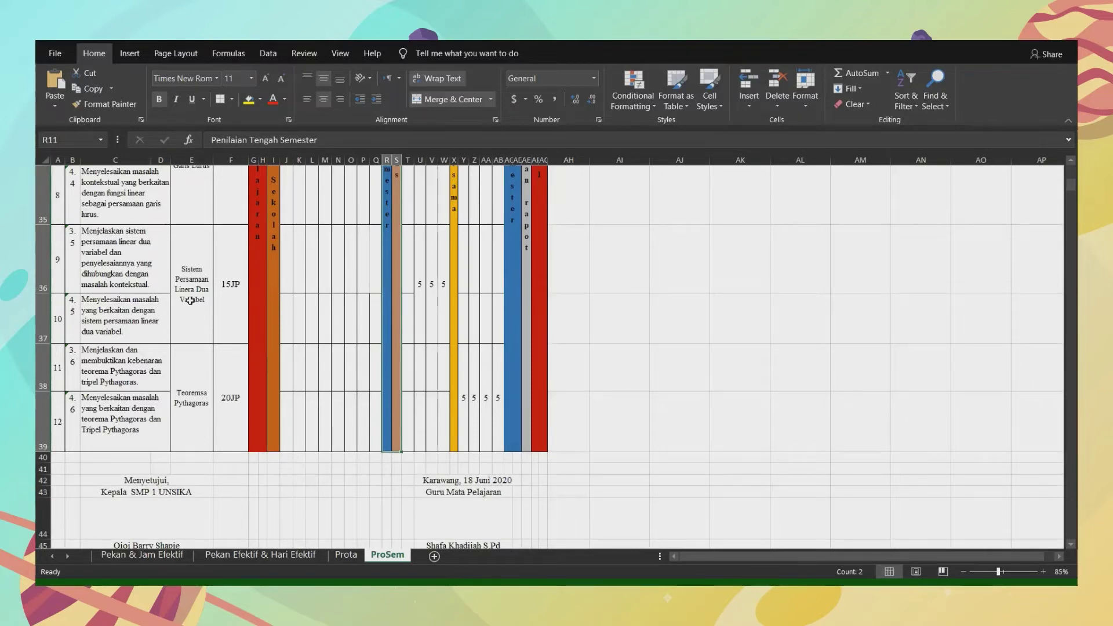
click(422, 291)
drag(421, 291, 445, 289)
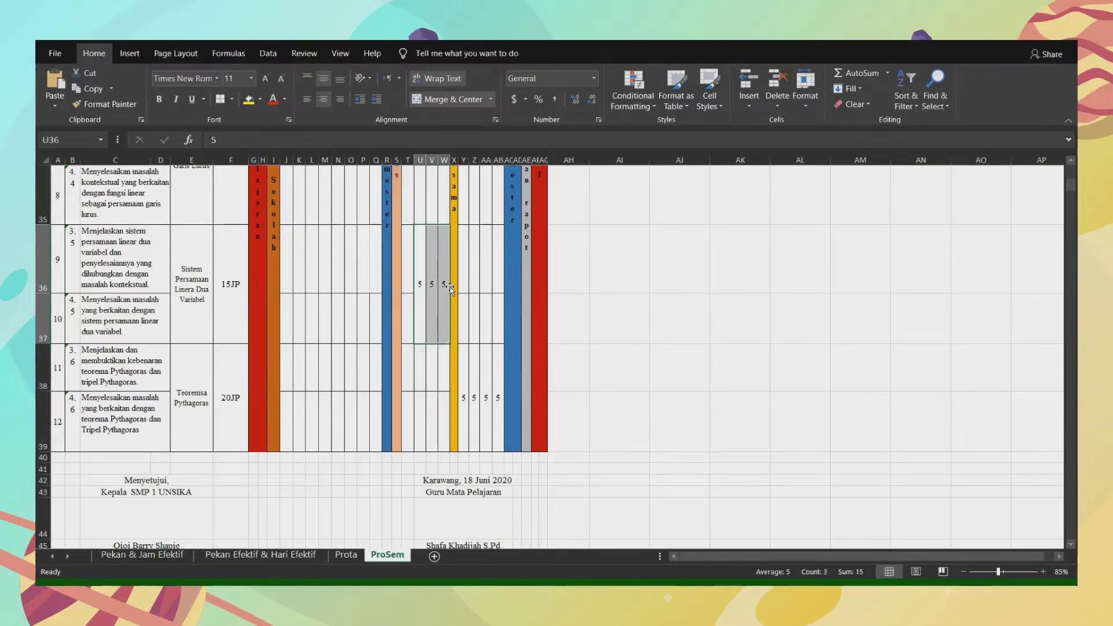
scroll(454, 282, up, 1)
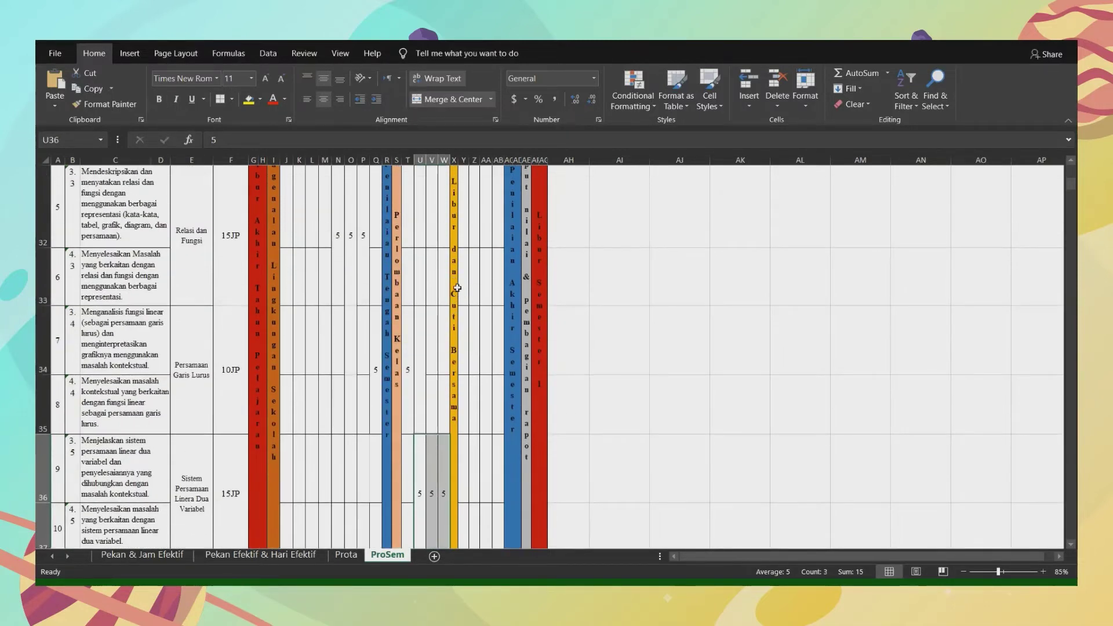
scroll(446, 392, up, 3)
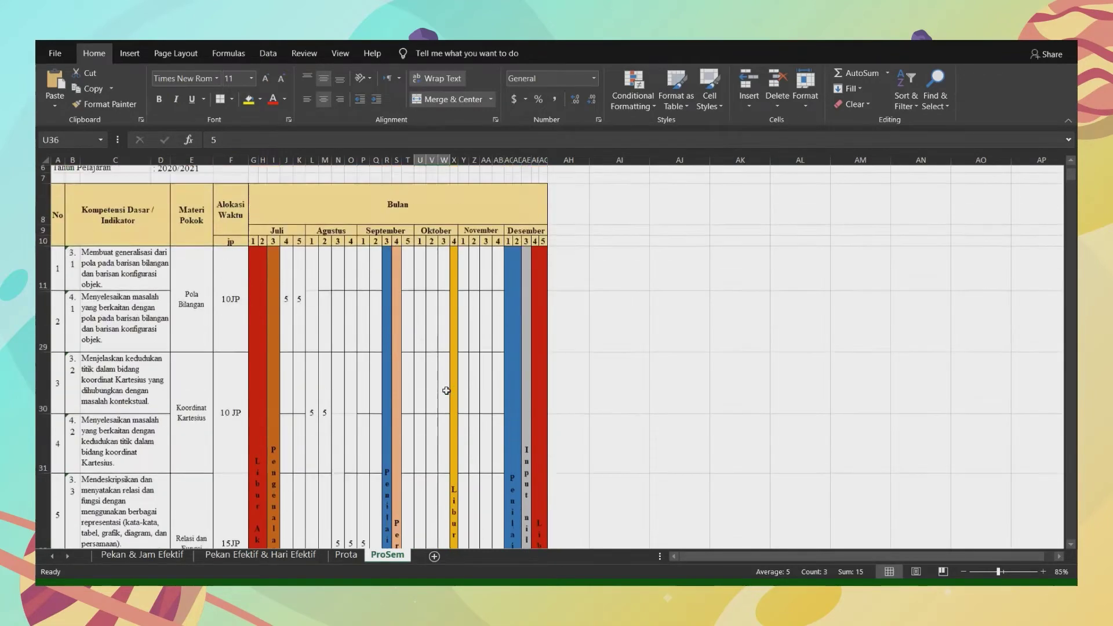
Step: Check the Teorema Pythagoras hours in November weeks 1 to 4 against the month header
scroll(446, 391, down, 4)
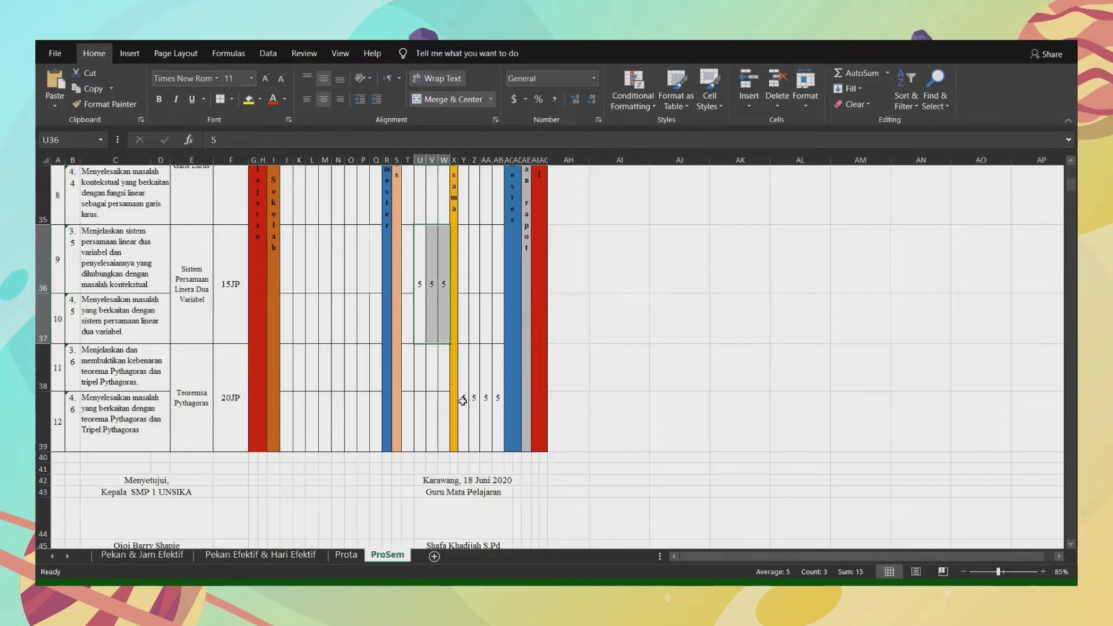
drag(463, 400, 498, 398)
scroll(486, 385, up, 1)
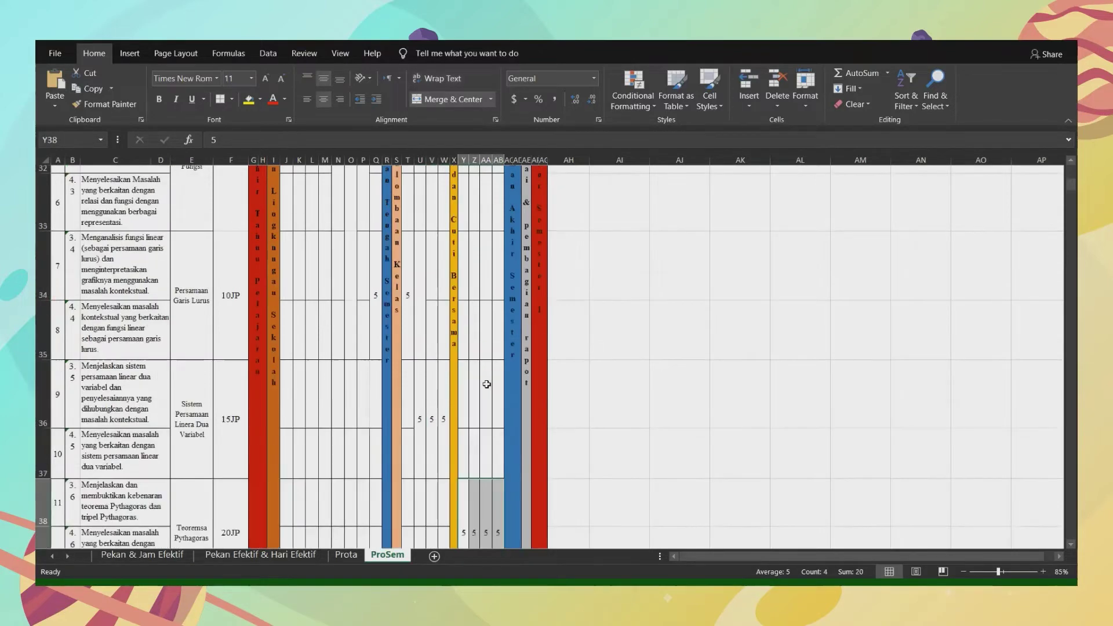
scroll(486, 384, up, 3)
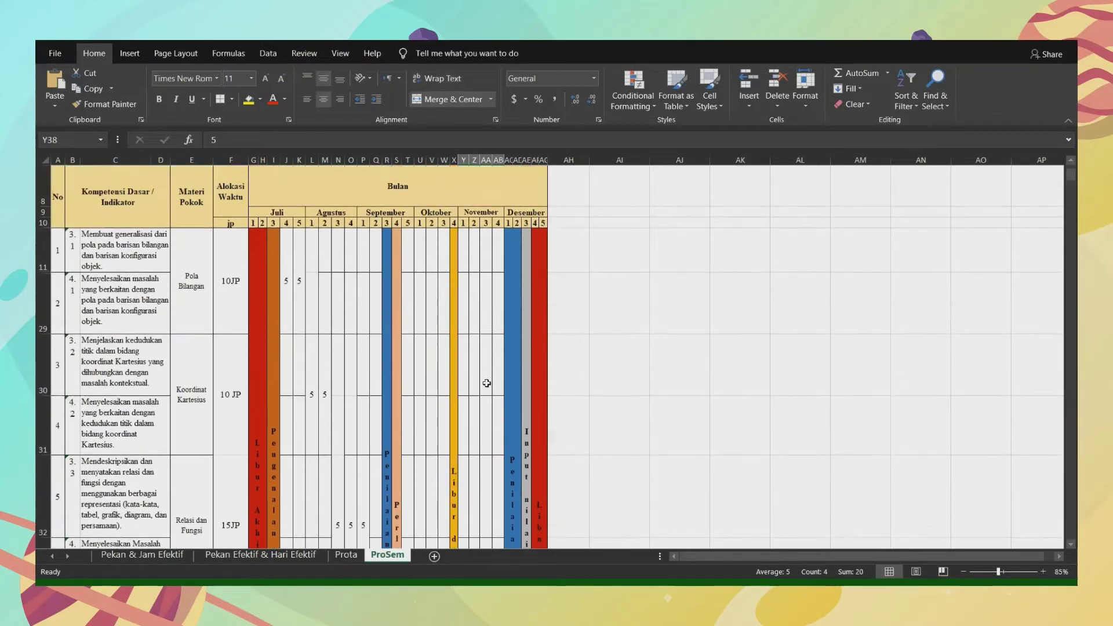
scroll(486, 384, down, 4)
Step: Examine the Desember header and the Penilaian Akhir Semester block in its first two weeks
scroll(485, 380, up, 5)
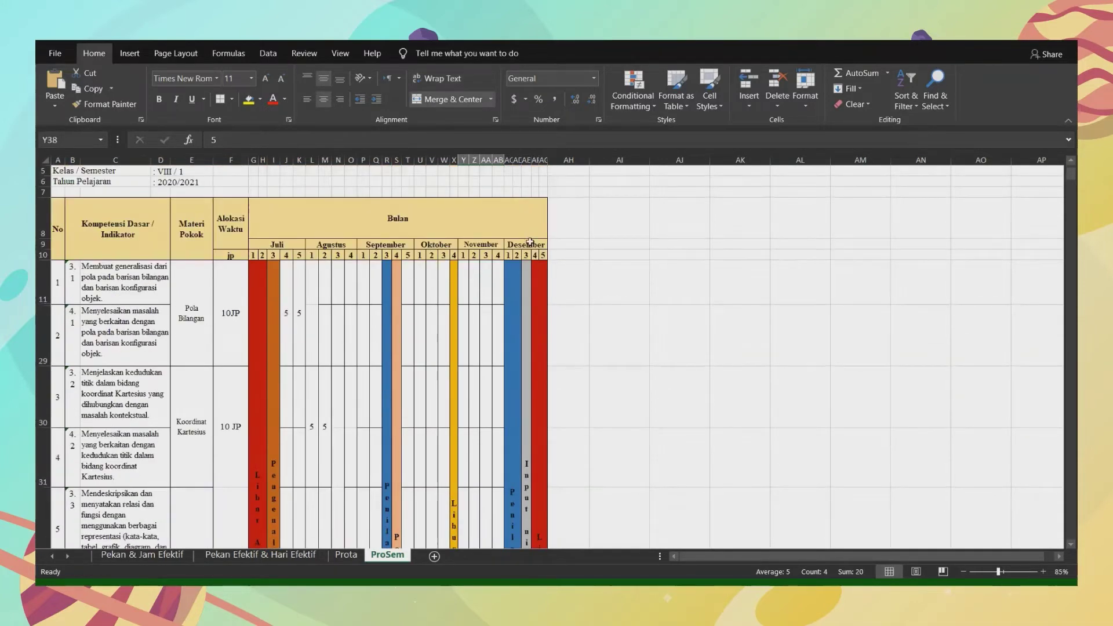
click(529, 243)
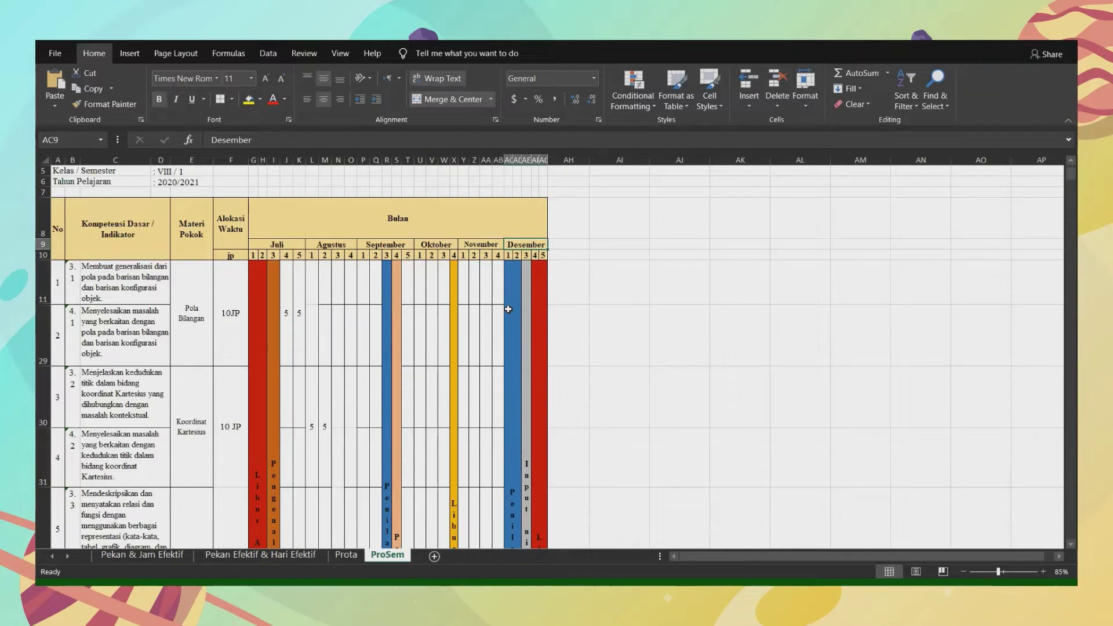
scroll(508, 309, down, 2)
scroll(508, 309, up, 2)
scroll(509, 309, down, 2)
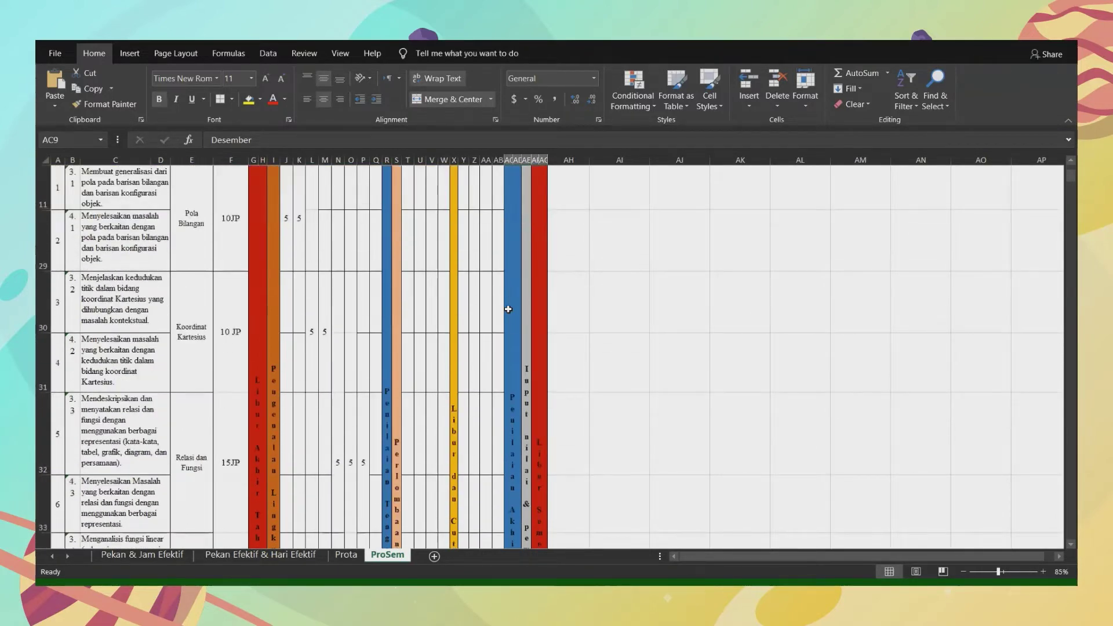
scroll(508, 309, down, 2)
scroll(508, 309, down, 3)
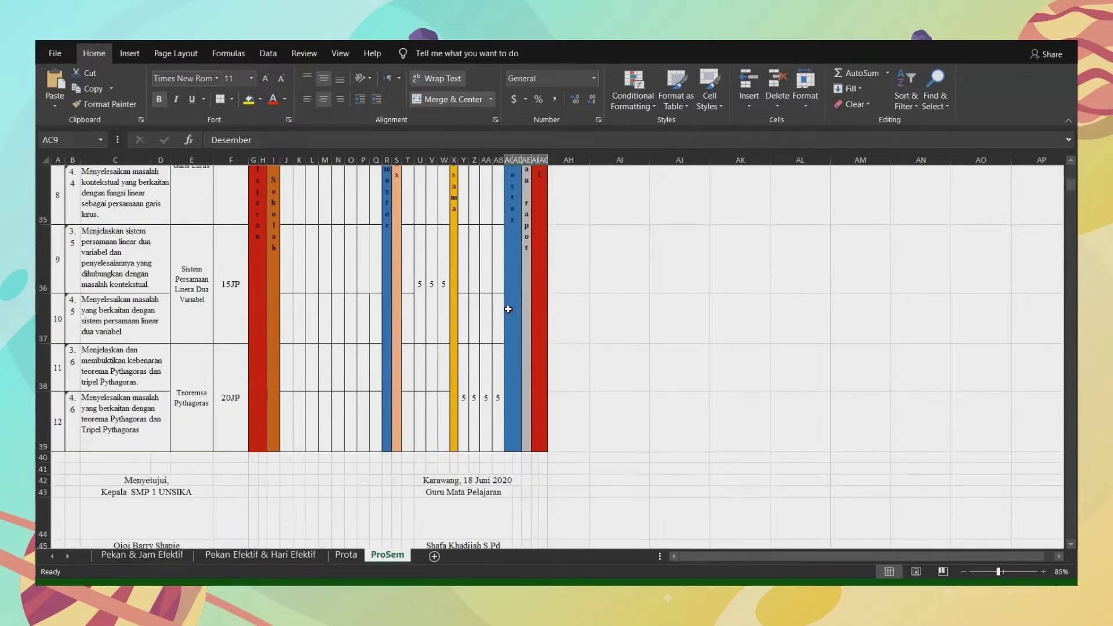
scroll(508, 309, up, 2)
click(512, 321)
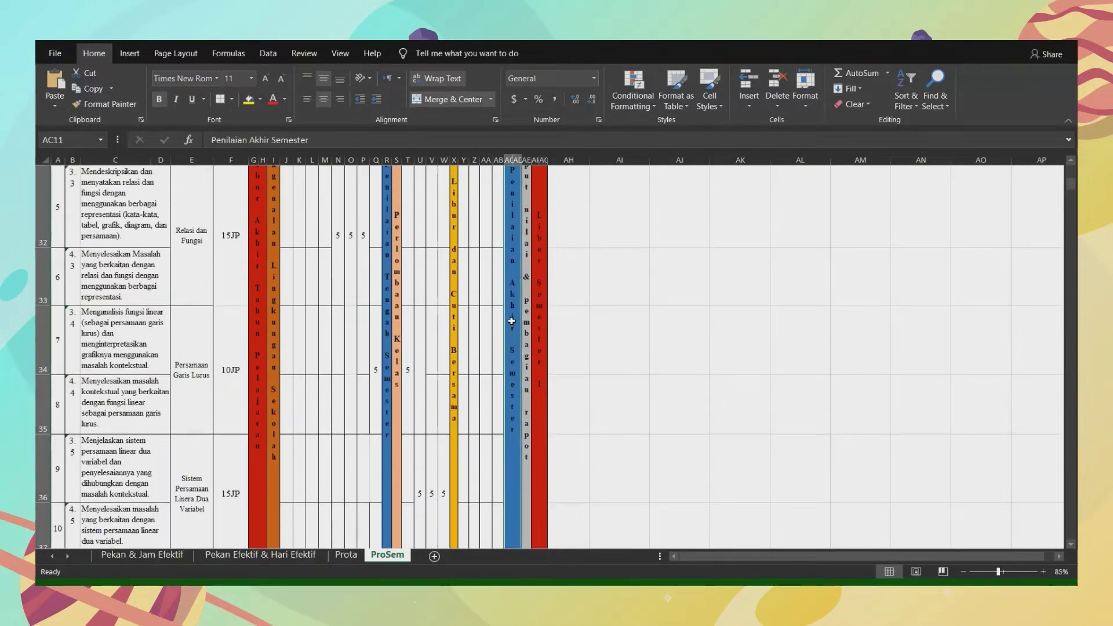
Step: Examine the Input nilai & pembagian rapot and Libur Semester 1 blocks in Desember
scroll(511, 321, up, 2)
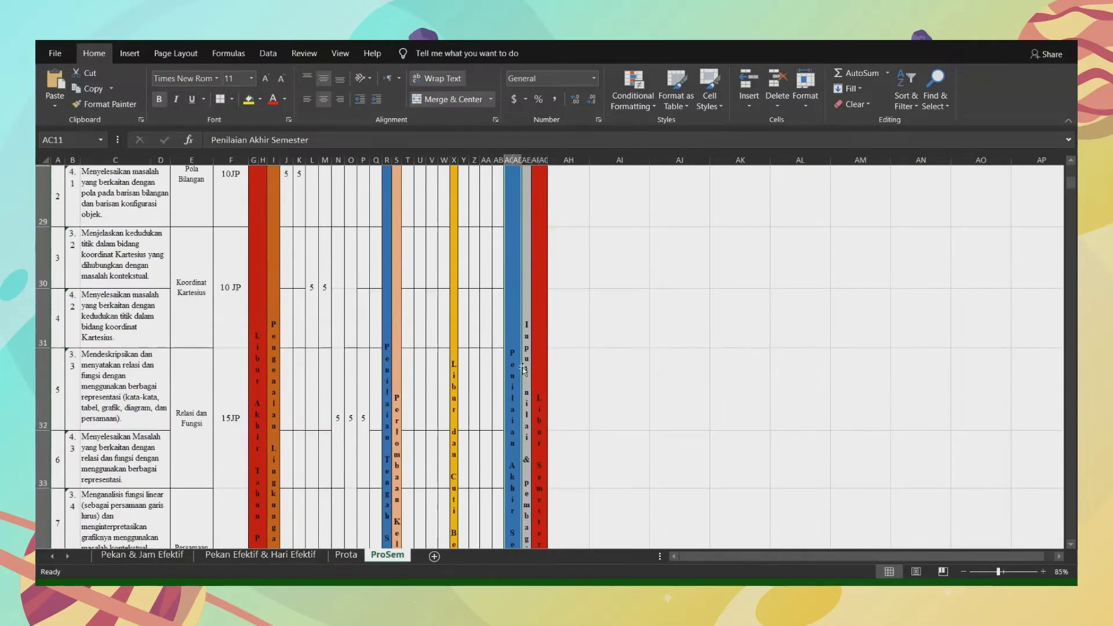
click(526, 398)
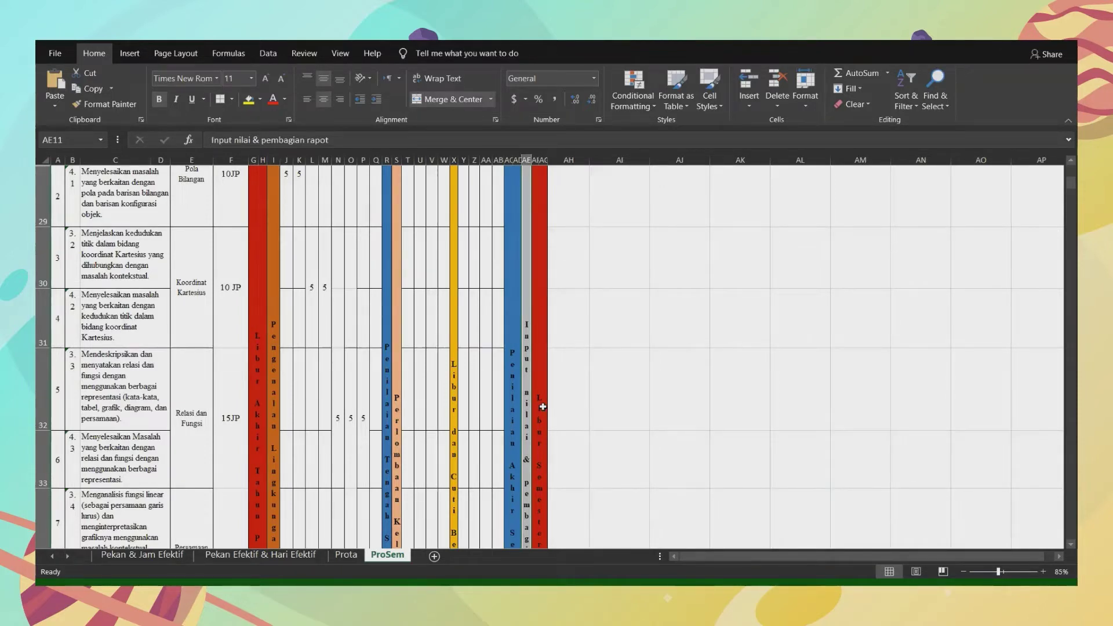
click(543, 407)
scroll(543, 409, down, 1)
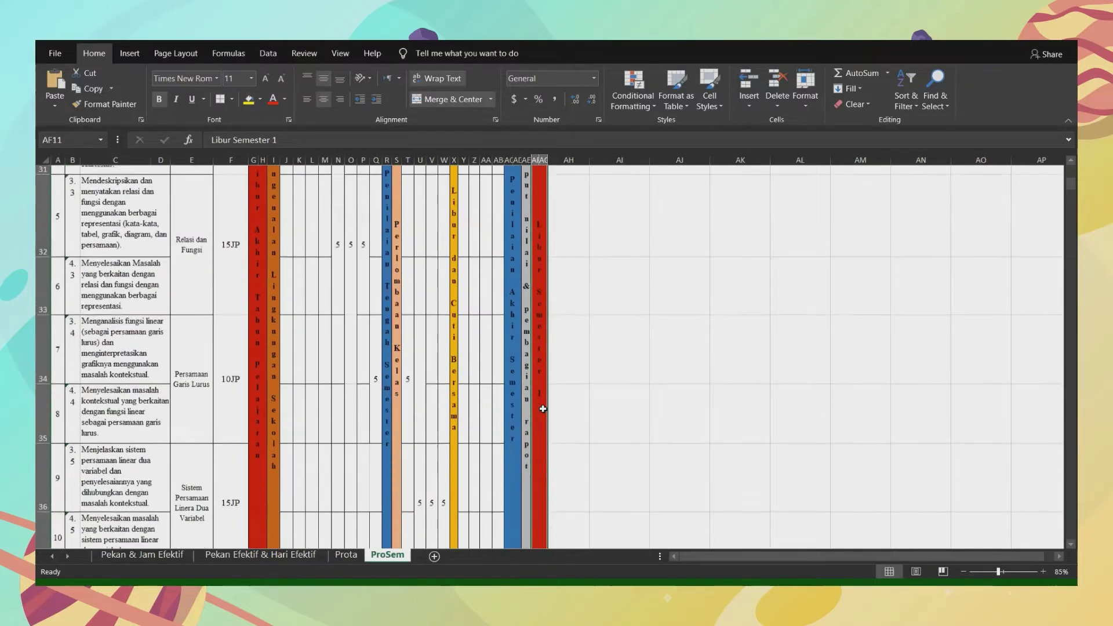
Step: Change the place and date line of the teacher's signature block to "Karawang, 31 Mei 2021"
scroll(542, 408, down, 2)
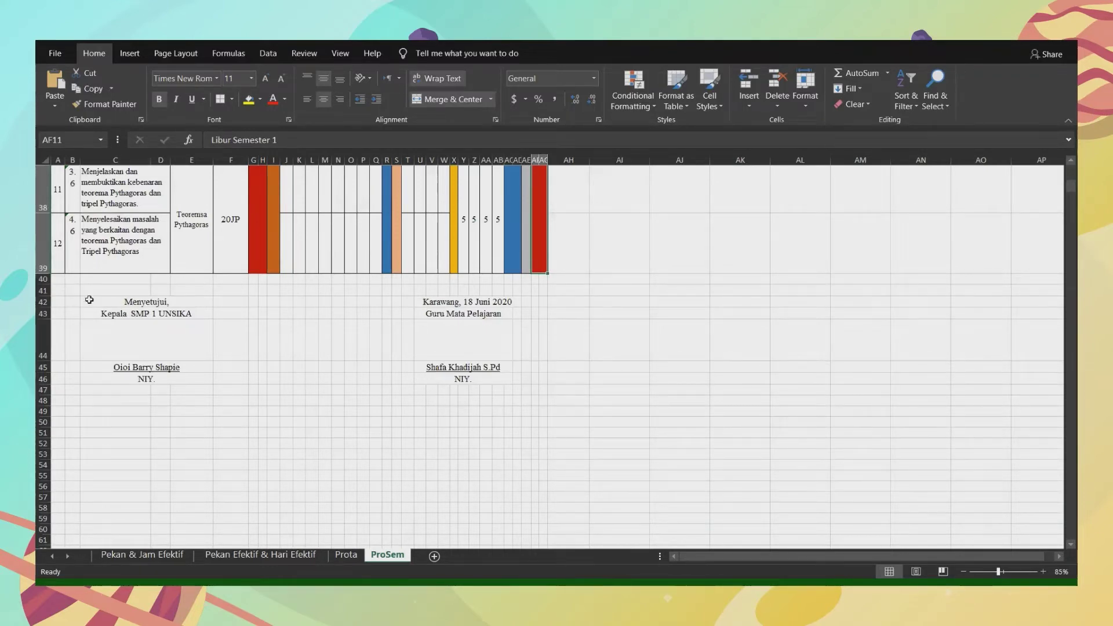
double_click(463, 302)
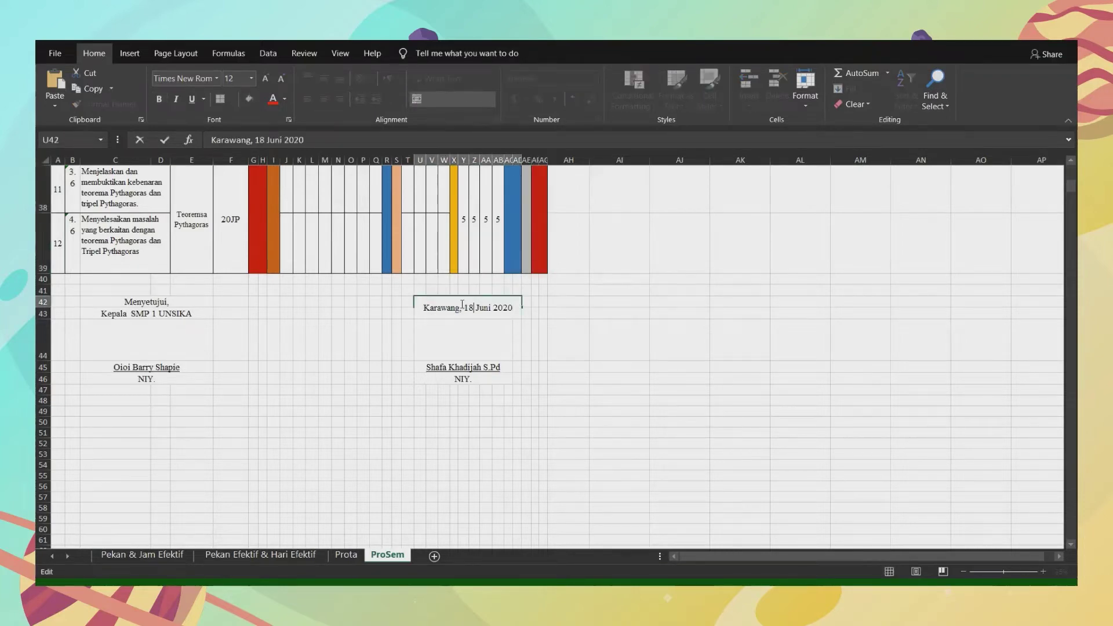
key(BackSpace)
key(BackSpace)
text(31)
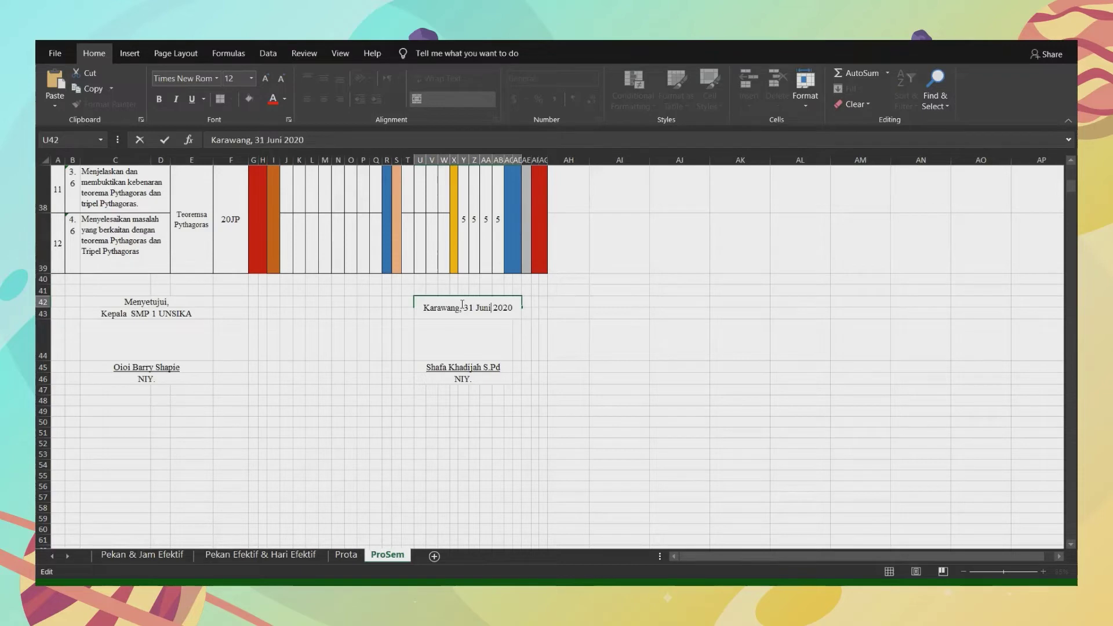
key(BackSpace)
key(BackSpace)
key(BackSpace)
key(BackSpace)
text(Mei)
key(BackSpace)
text(1)
click(378, 323)
Step: Change the title above the principal's signature to "Kepala Sekolah SMP 1 UNSIKA"
click(122, 318)
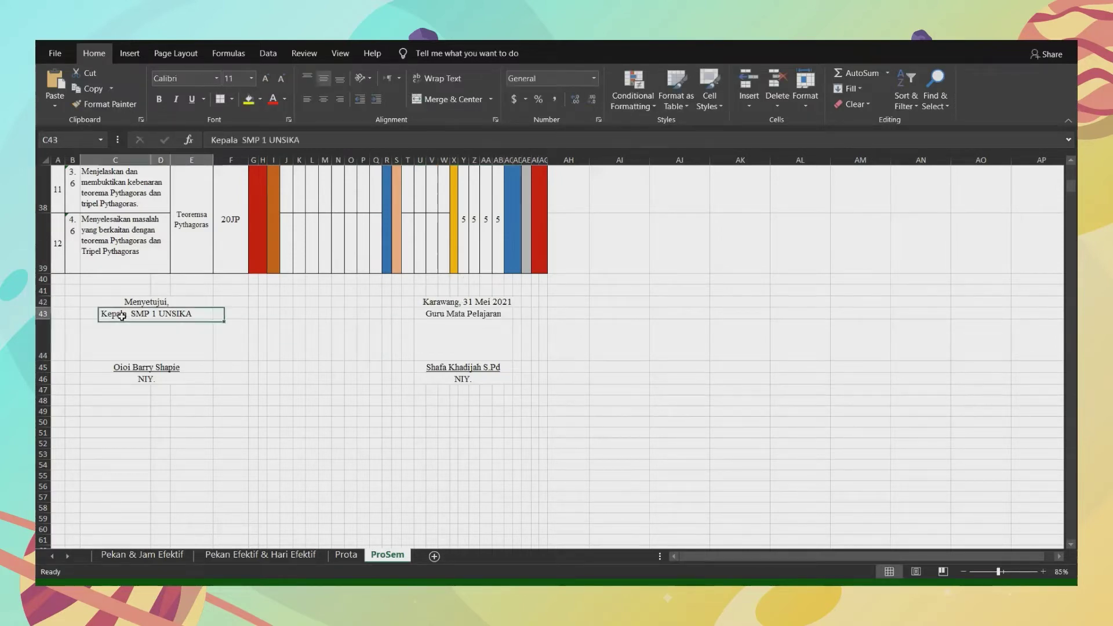
double_click(129, 319)
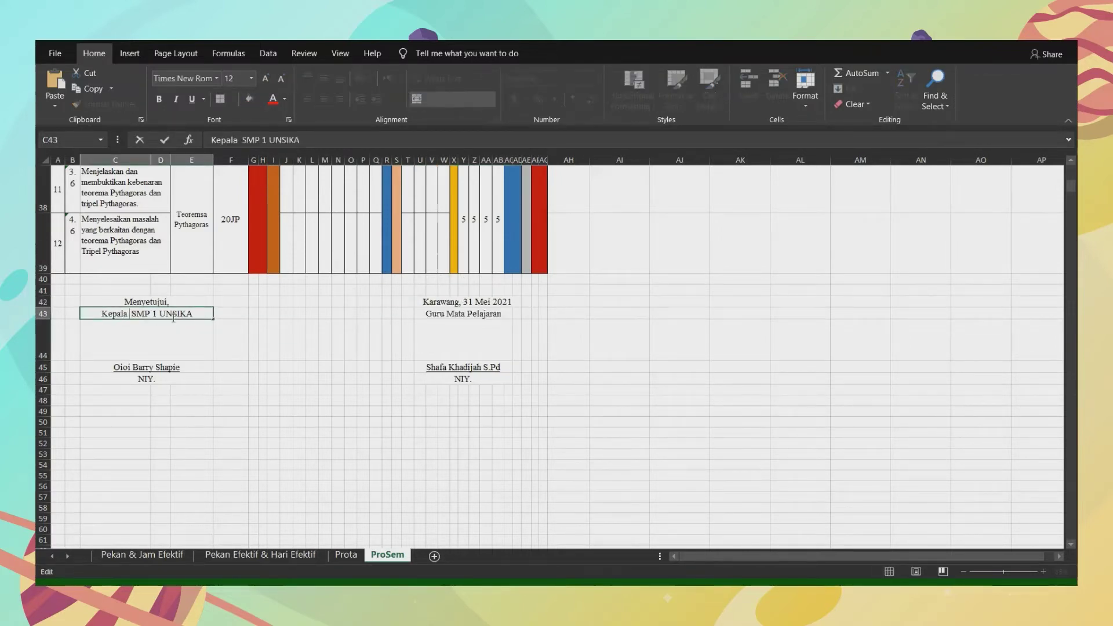
text(Sekolah)
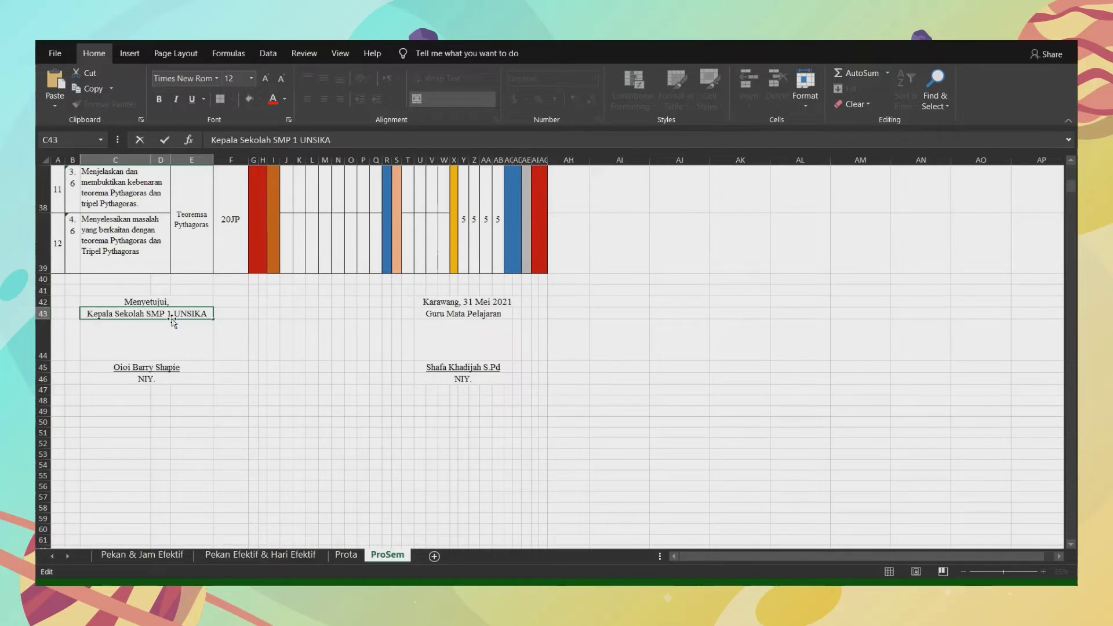
click(150, 365)
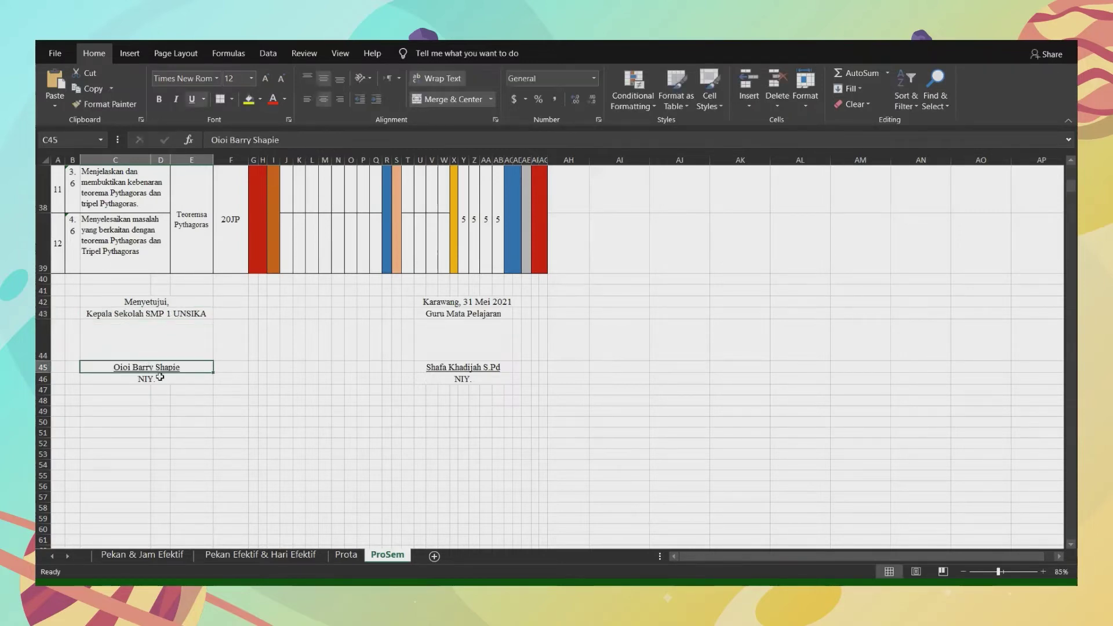
Step: Check the NIY line under the principal's name and look back over the semester program table
click(161, 378)
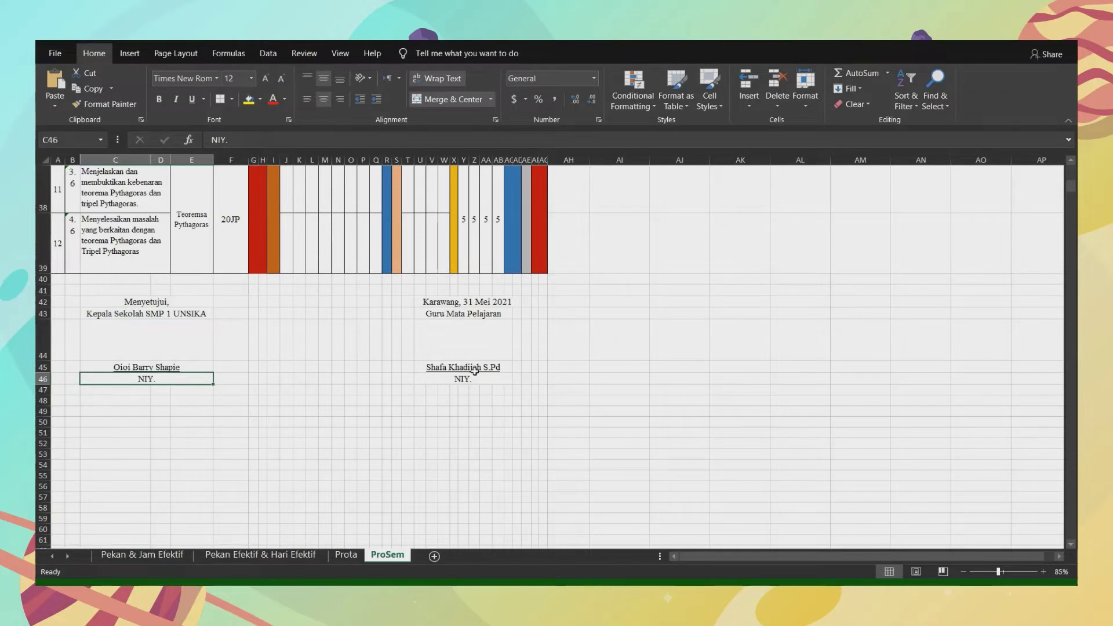
scroll(484, 357, up, 10)
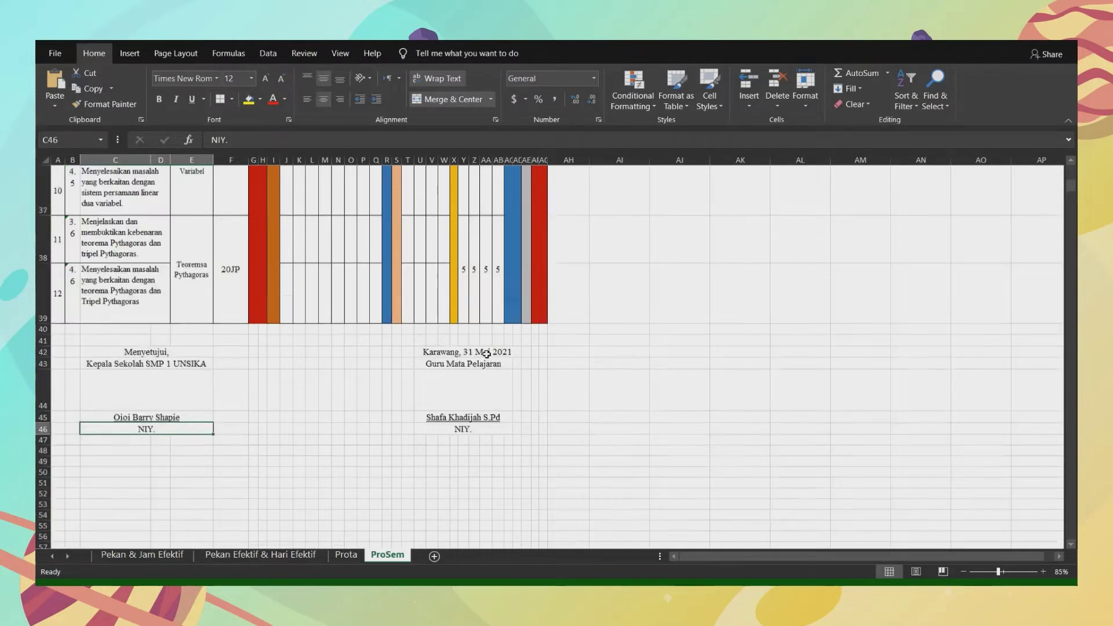
scroll(487, 354, up, 3)
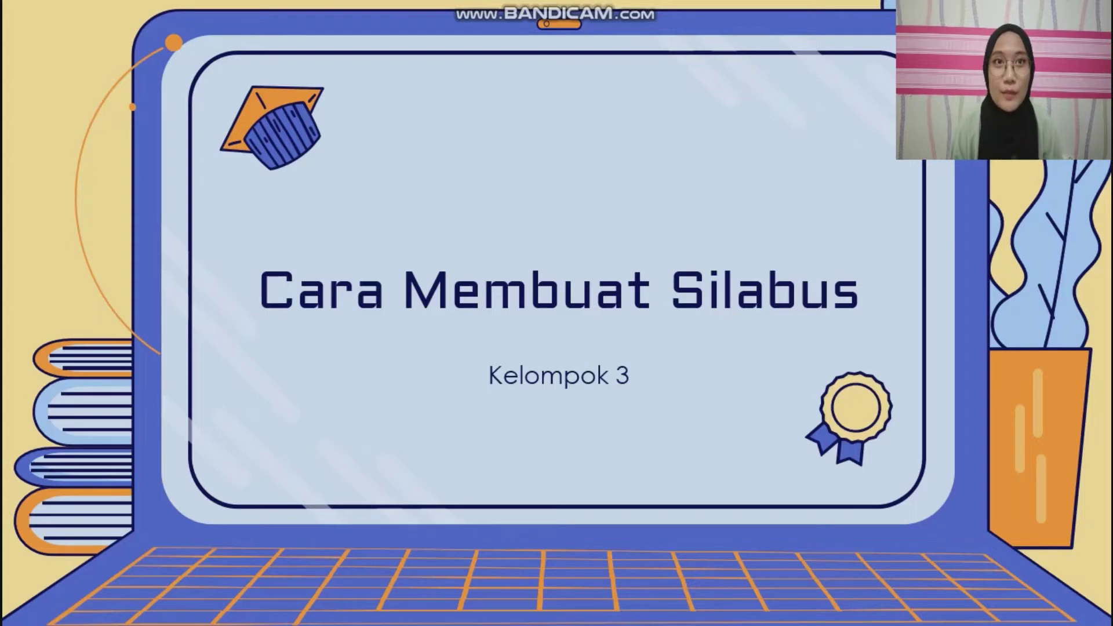
key(Right)
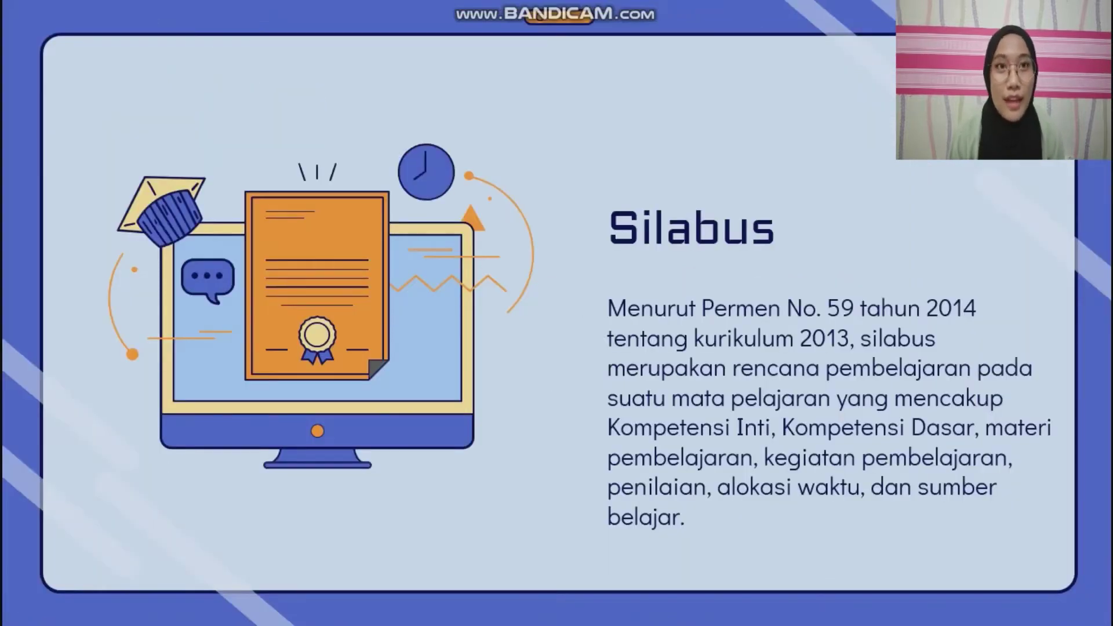